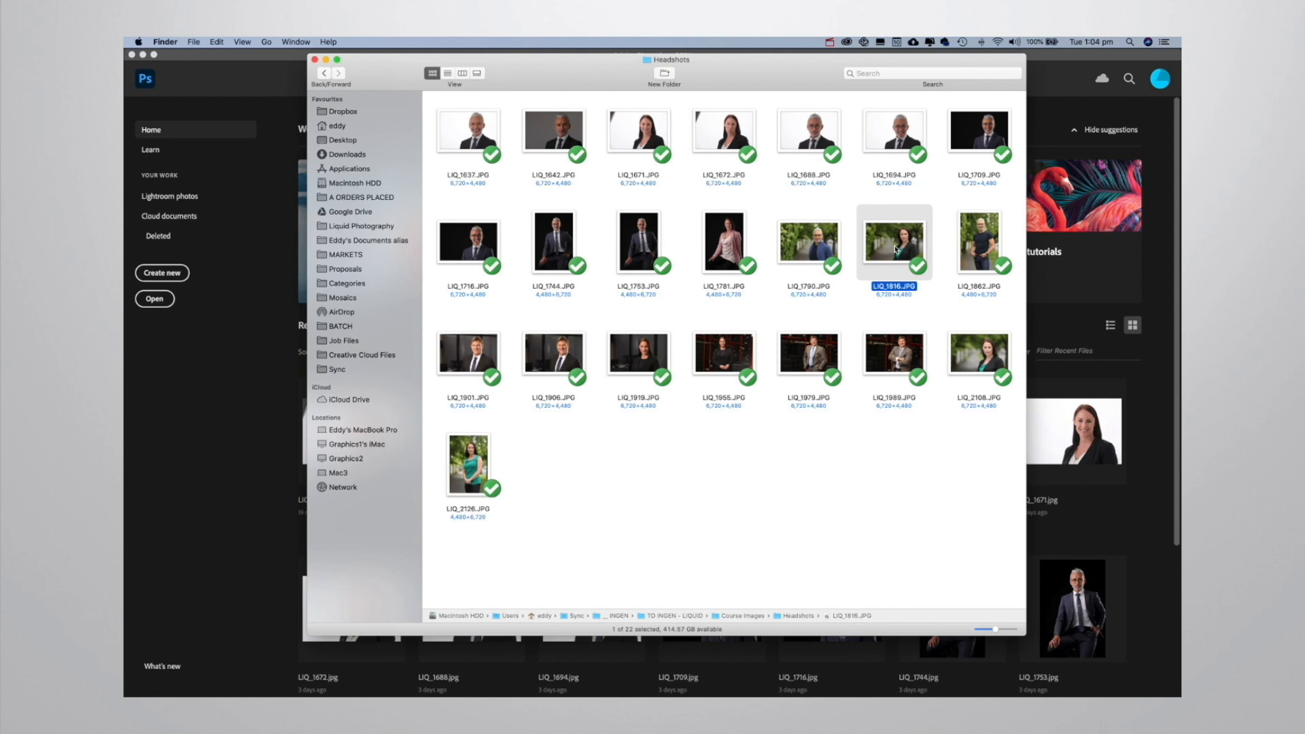
Open the LIQ_1816.JPG headshot in Photoshop and display it in full screen mode with menu bar.
left_click_drag(897, 250, 702, 667)
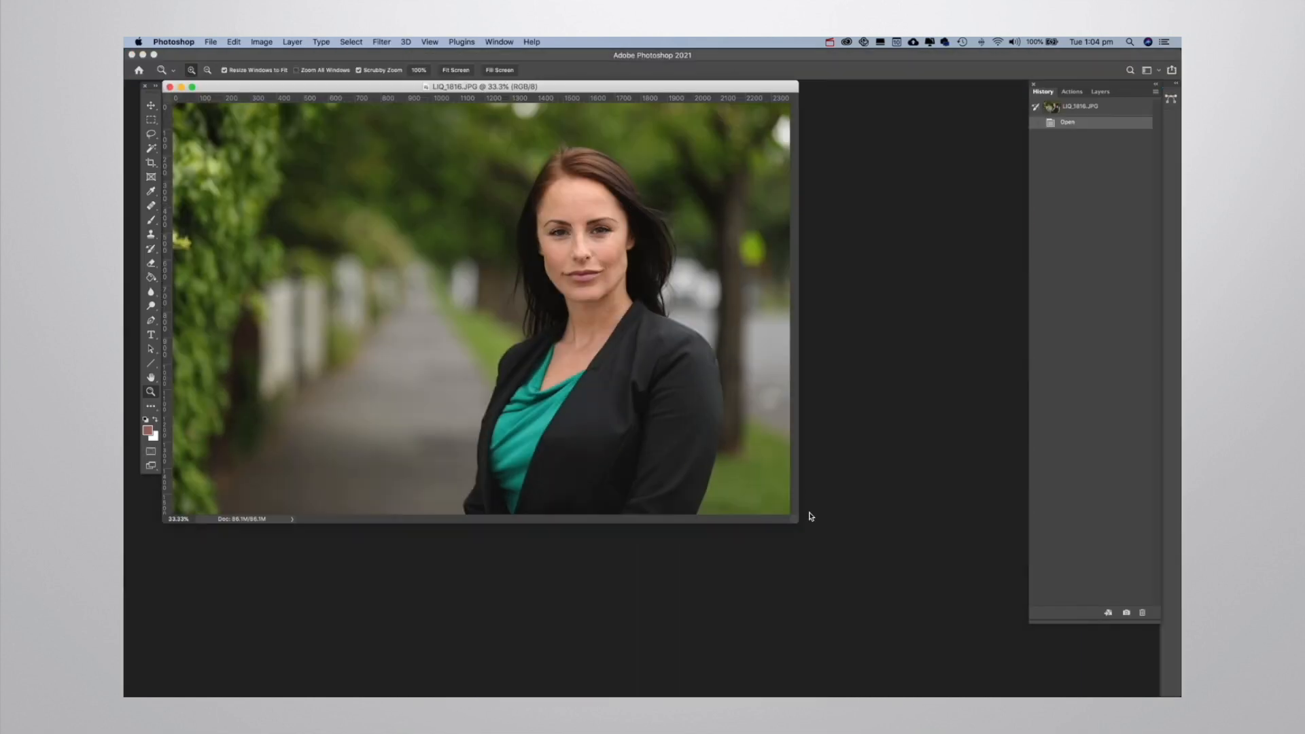
left_click_drag(561, 85, 619, 95)
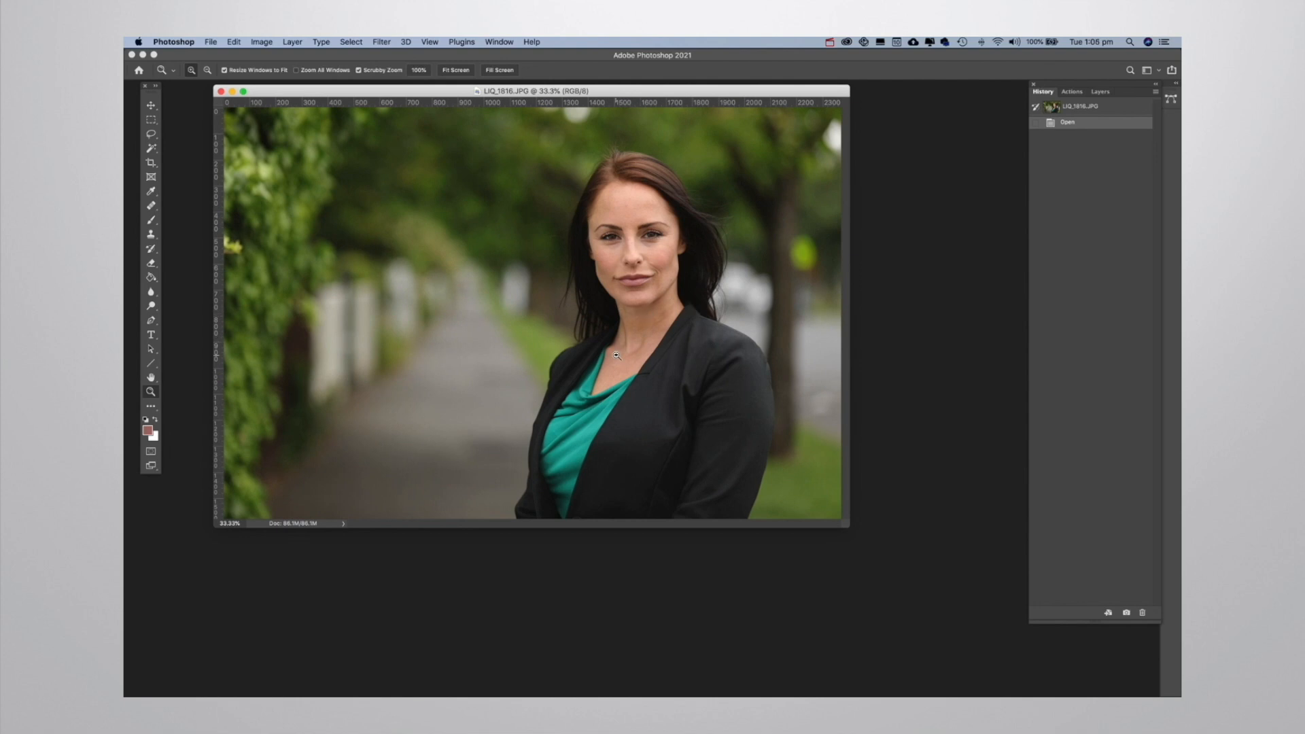
key("f")
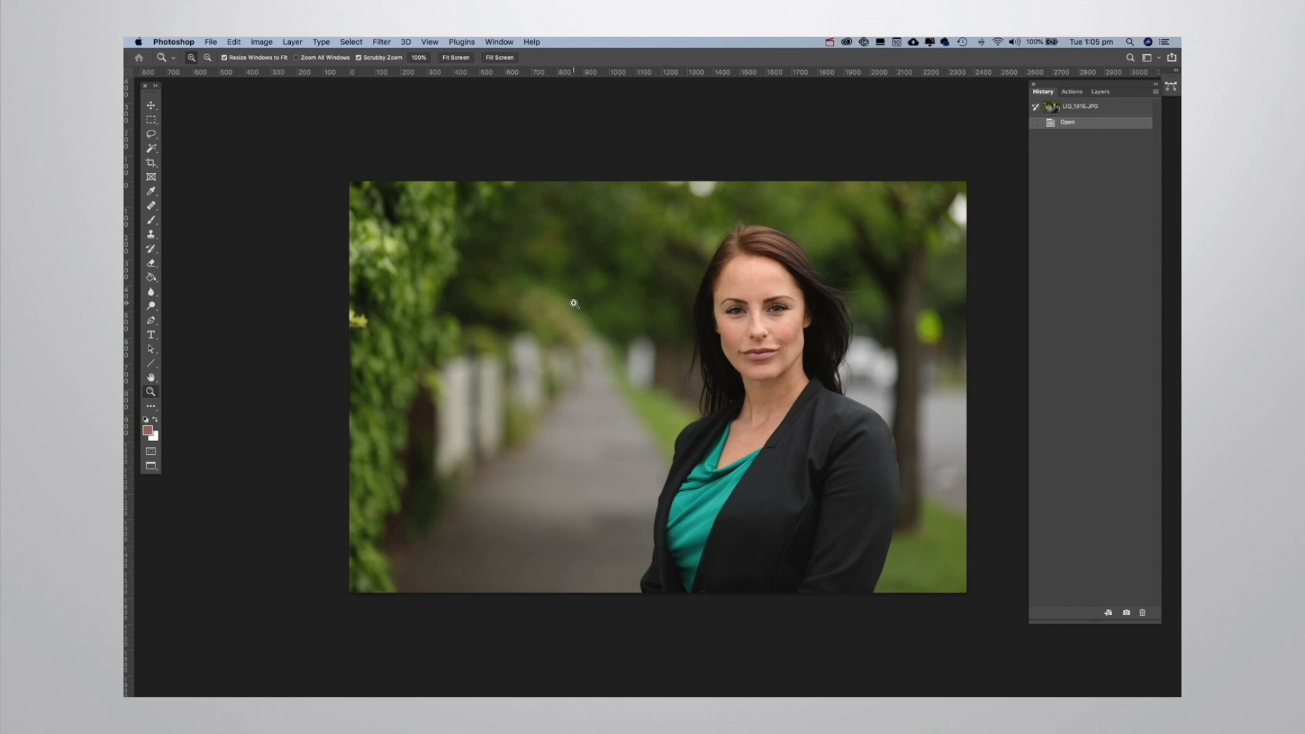
Examine the portrait up close, checking the face, the jacket's shoulder and sleeve, and the blurred path in the background.
mouse_move(739, 295)
left_mouse_down()
mouse_move(798, 289)
mouse_move(719, 269)
mouse_move(757, 311)
mouse_move(682, 274)
mouse_move(700, 311)
mouse_move(715, 287)
left_mouse_up()
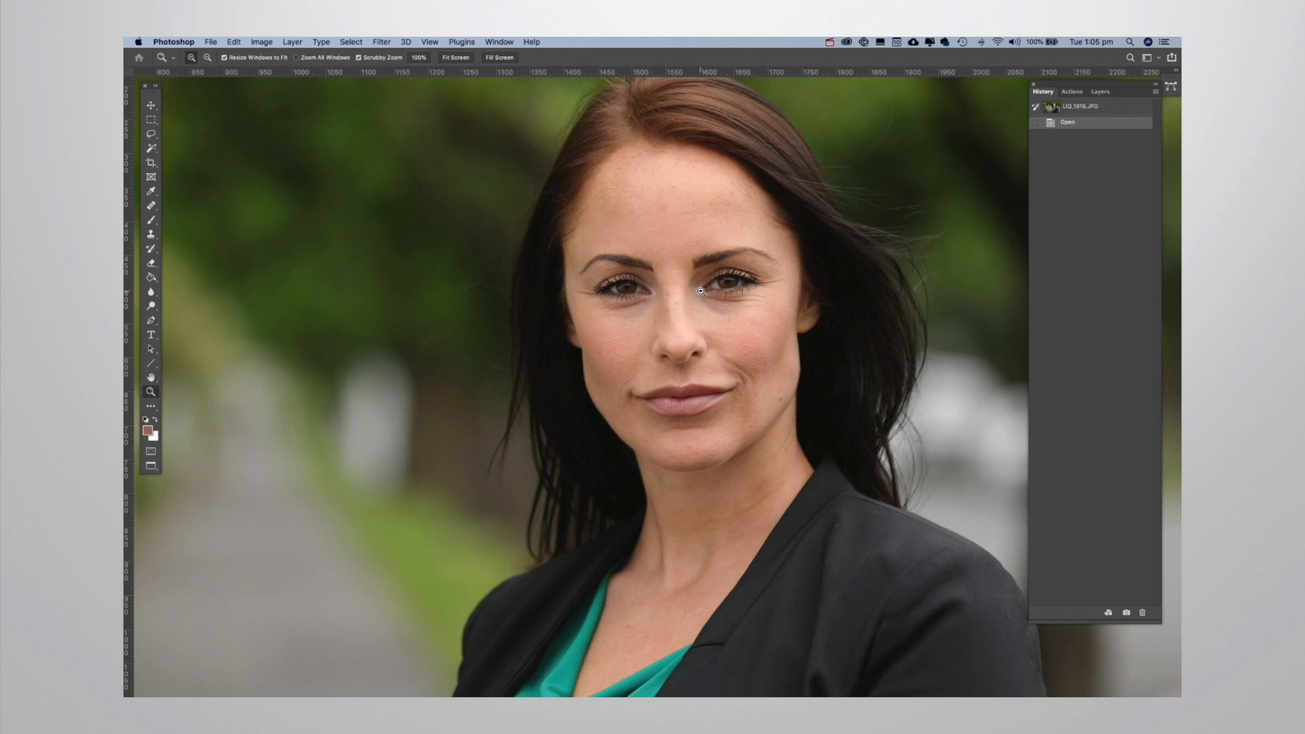
left_click_drag(675, 291, 692, 300)
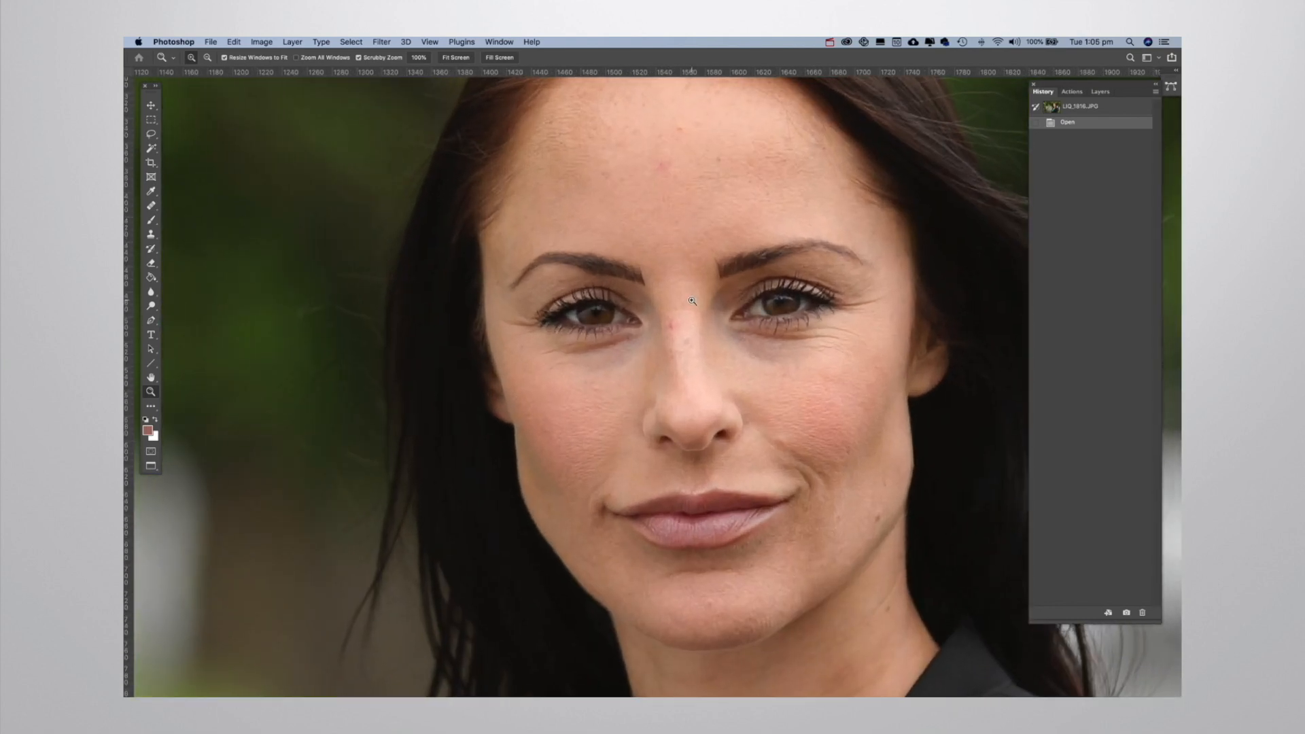
scroll(688, 410, "down", 10)
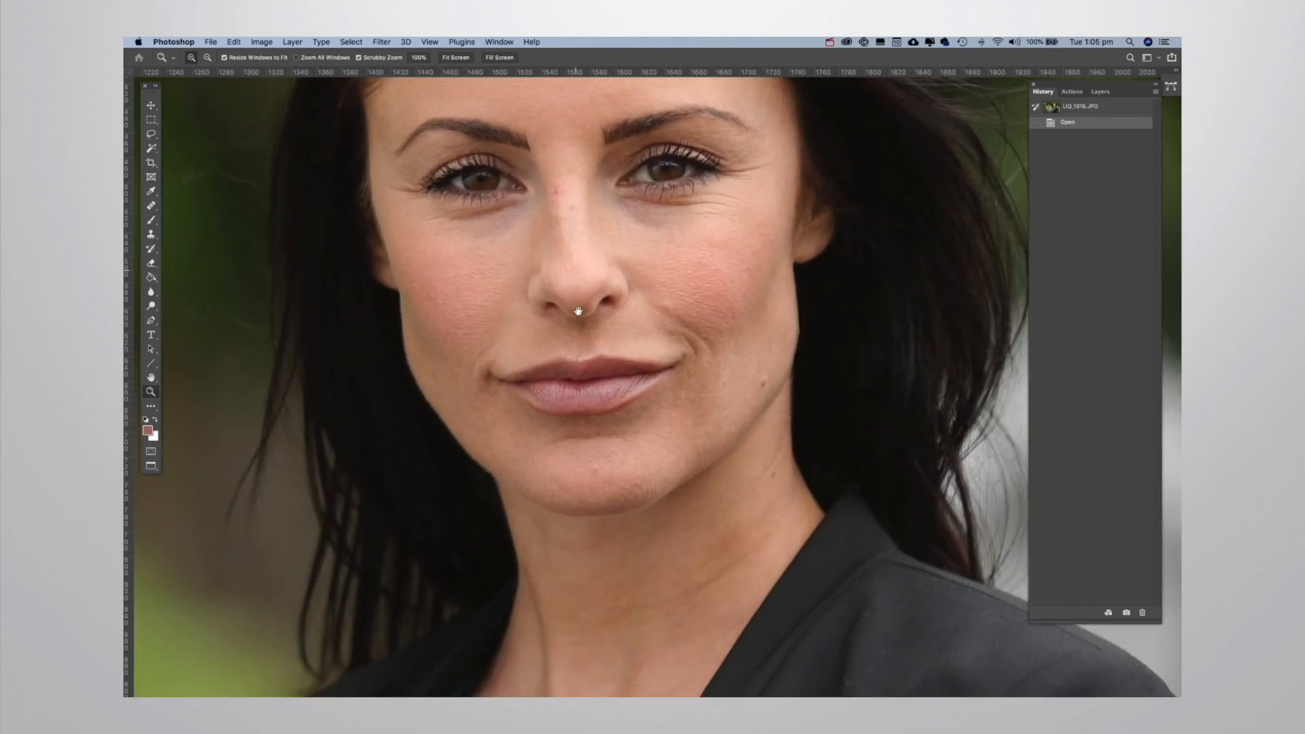
scroll(606, 329, "right", 8)
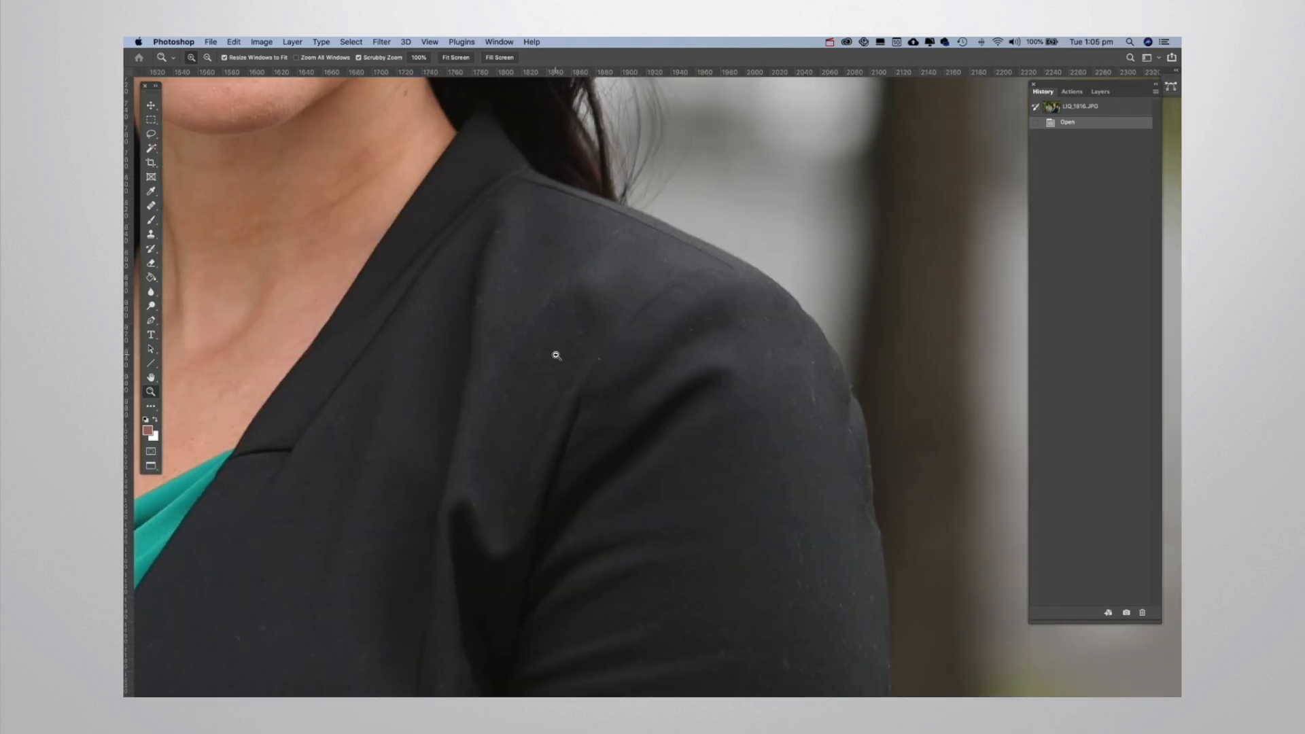
scroll(620, 324, "down", 5)
scroll(582, 299, "right", 5)
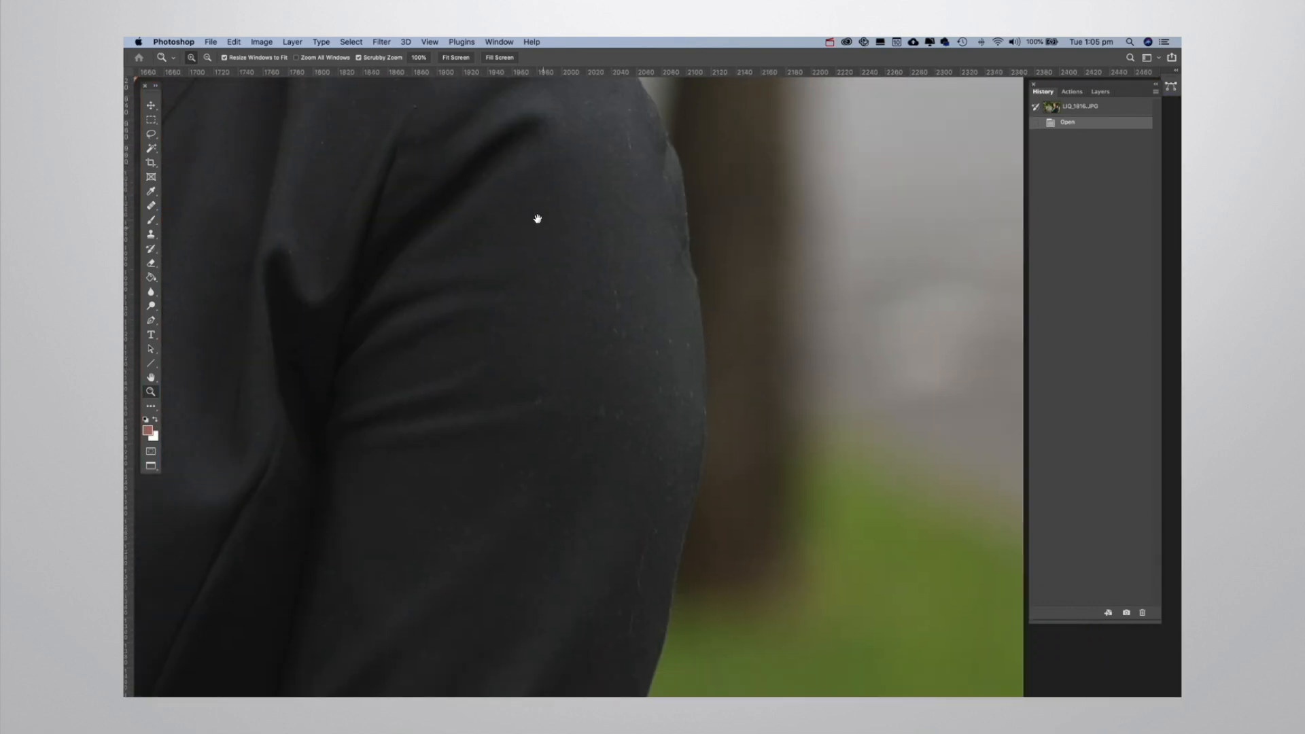
scroll(633, 326, "left", 20)
scroll(341, 341, "up", 5)
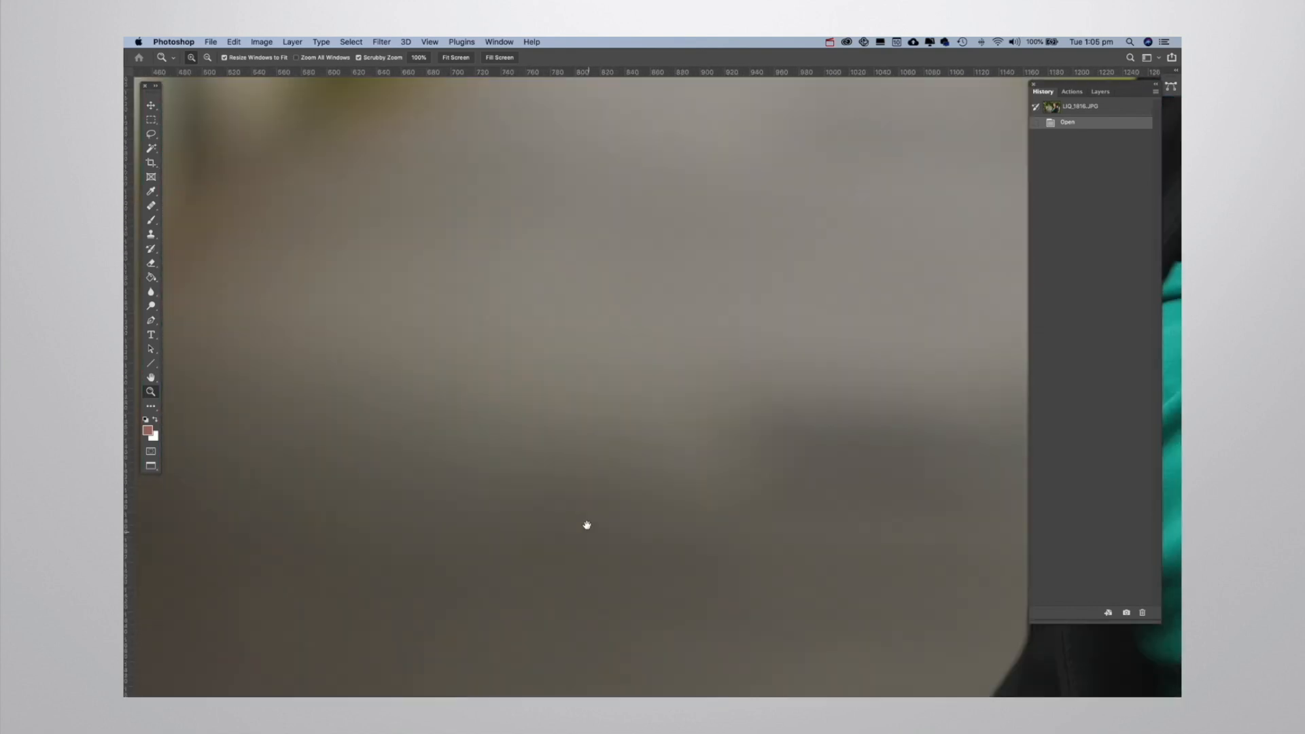
left_click_drag(585, 204, 441, 375)
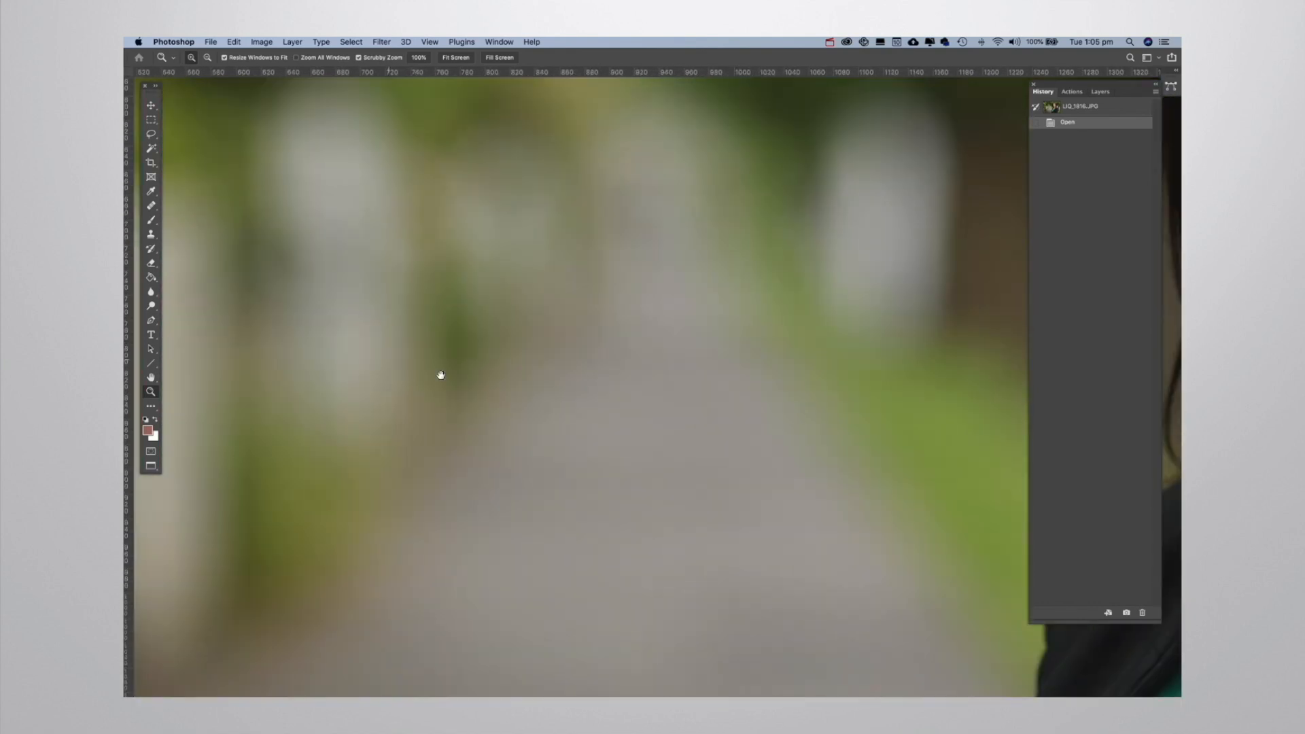
left_click(674, 268, "alt")
left_click(729, 278, "alt")
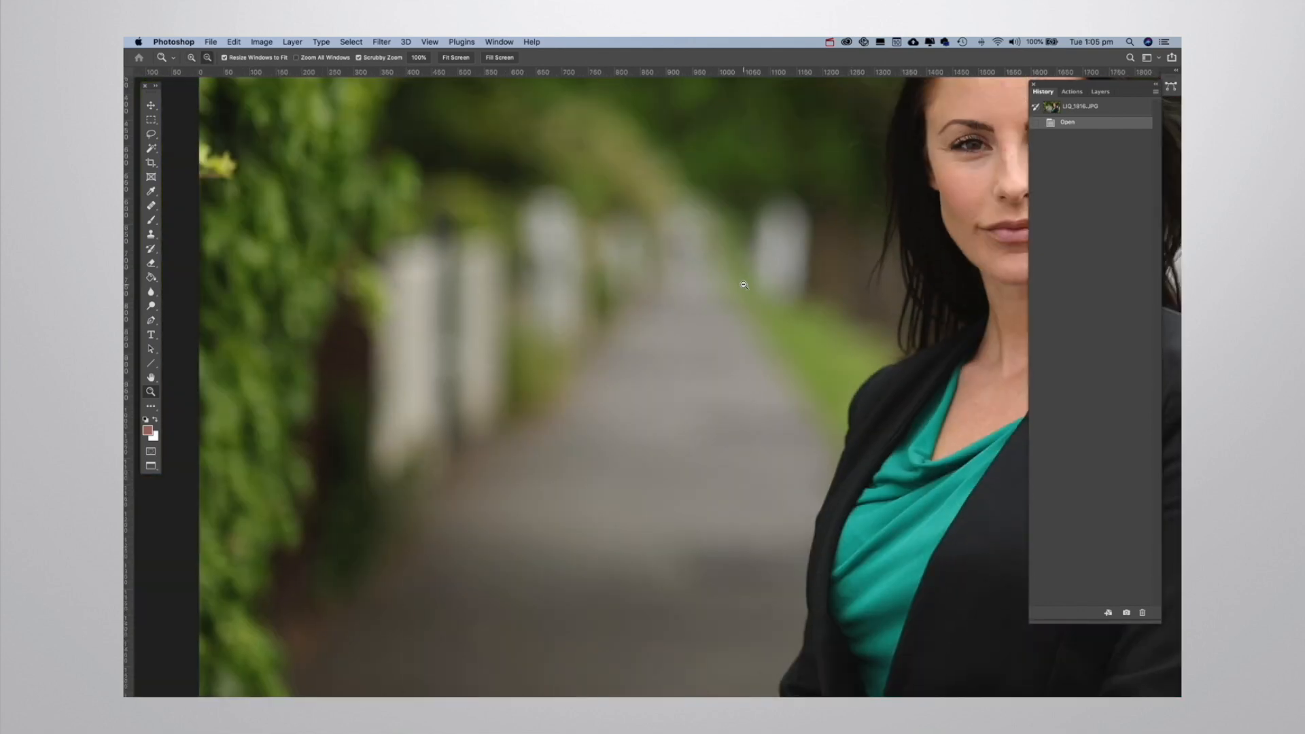
left_click(754, 270, "alt")
left_click_drag(764, 255, 553, 344)
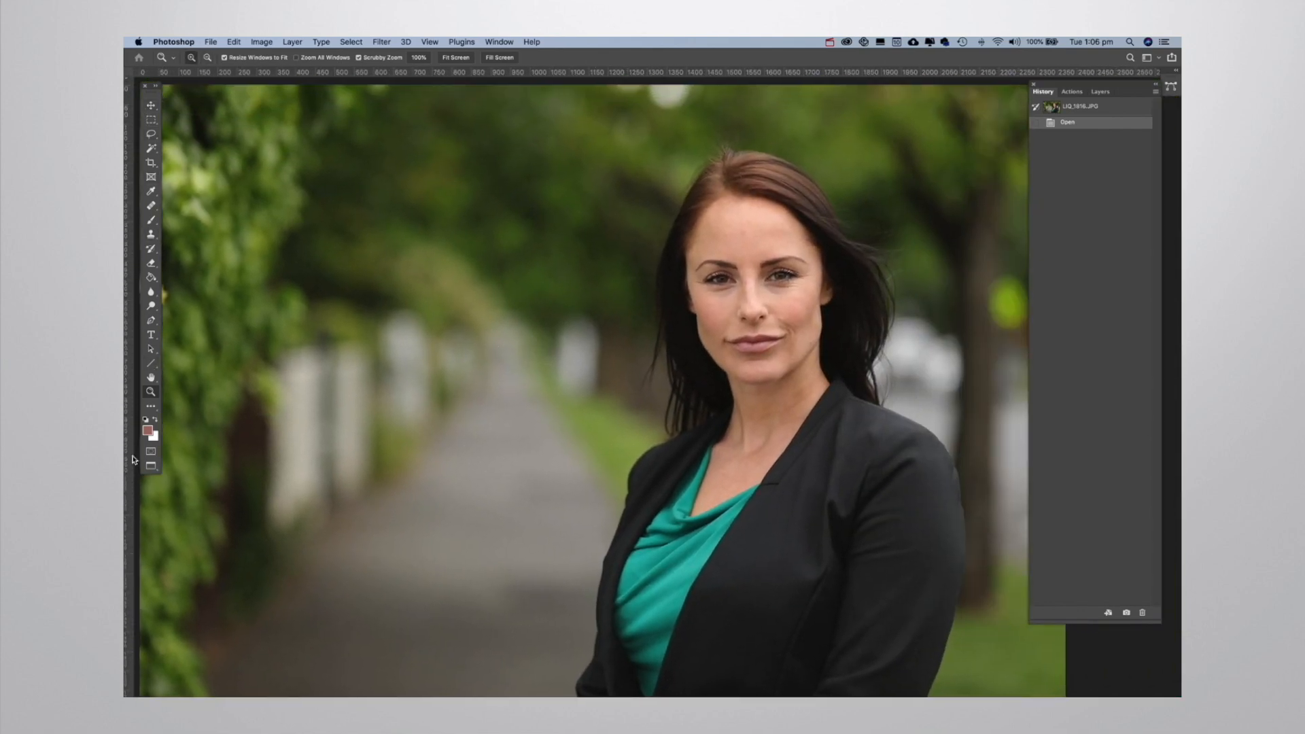
Try moving a duplicate of the Background layer up and to the left with the Move tool, and delete the duplicate.
left_click(152, 107)
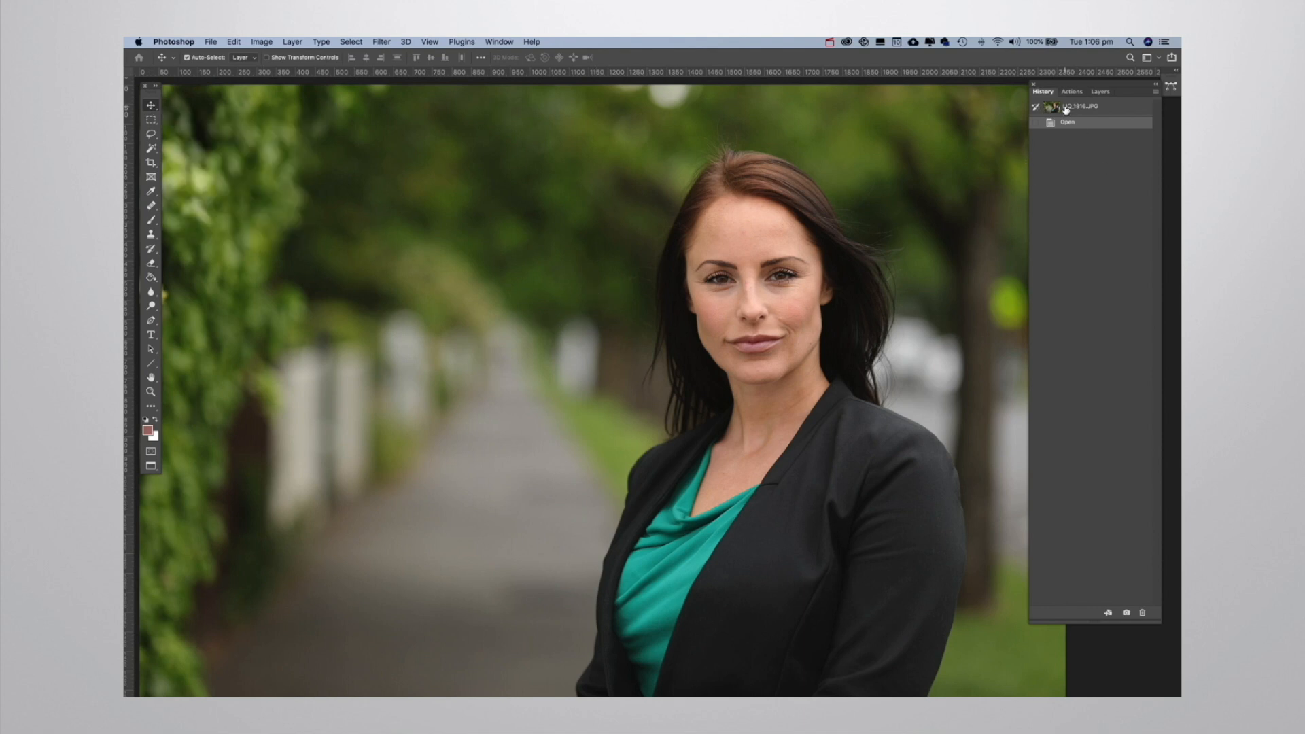
left_click(1099, 91)
left_click_drag(1102, 157, 1127, 612)
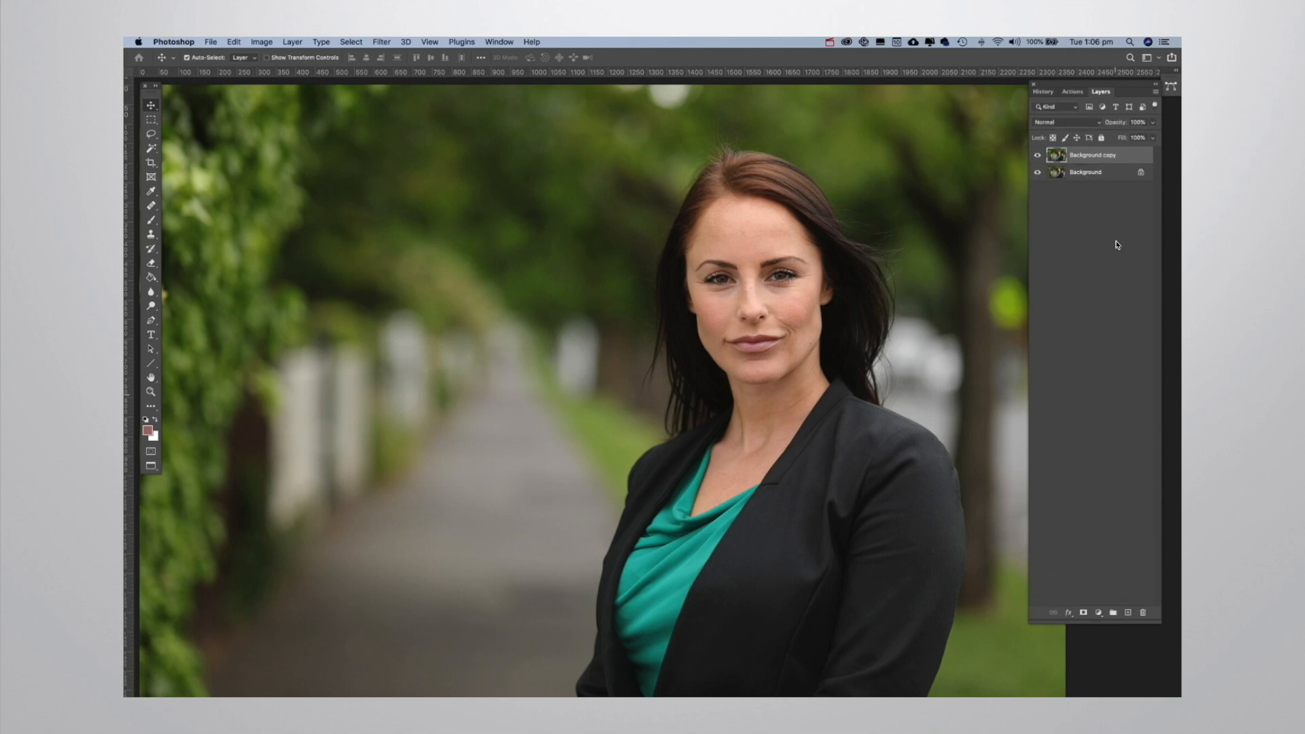
left_click_drag(773, 327, 467, 229)
left_click_drag(1131, 165, 1147, 611)
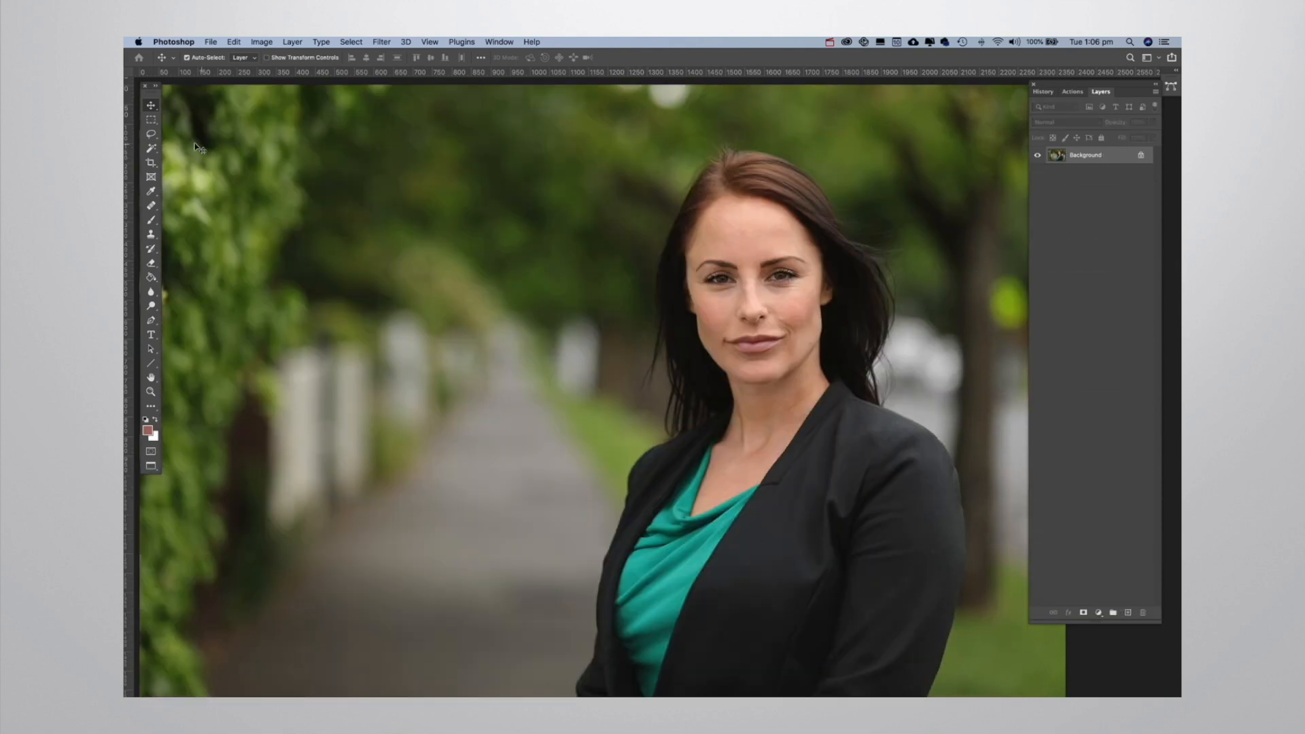
Make a rectangular marquee selection around the woman's head and neck, and clear it.
left_click(152, 123)
left_click(151, 135)
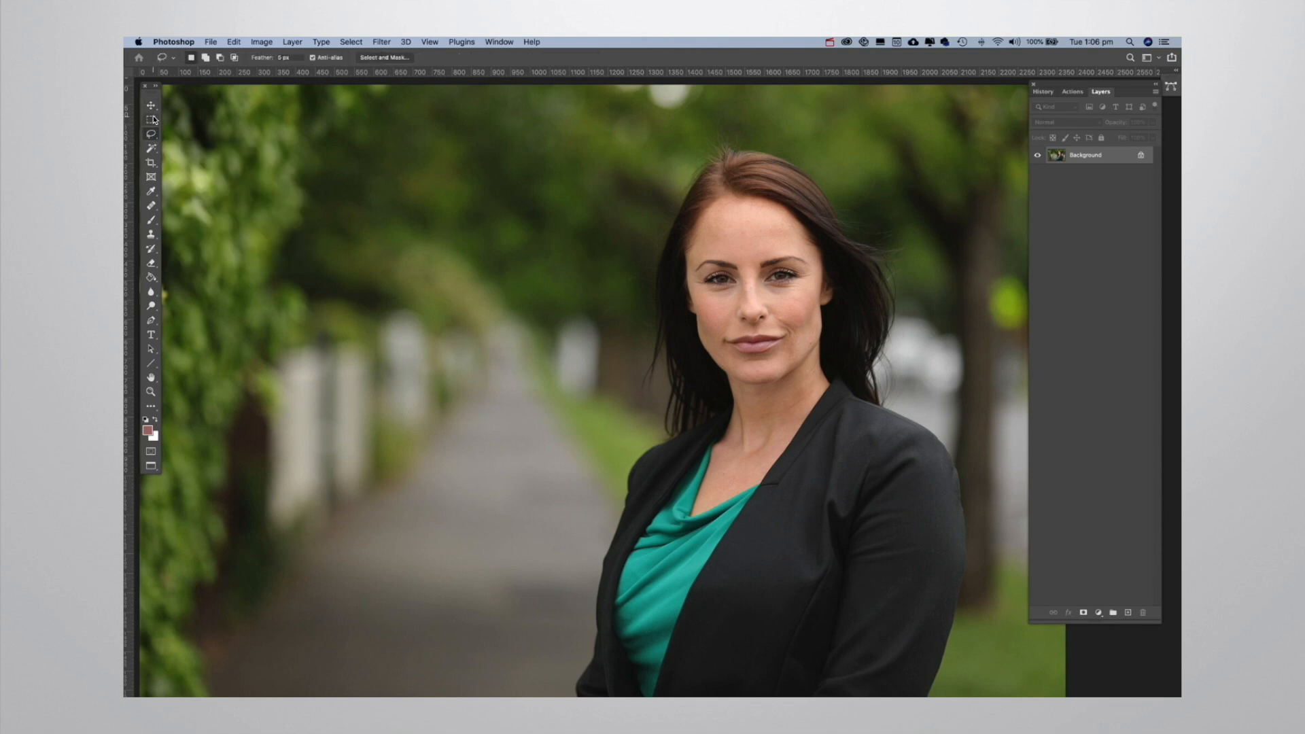
left_click(152, 122)
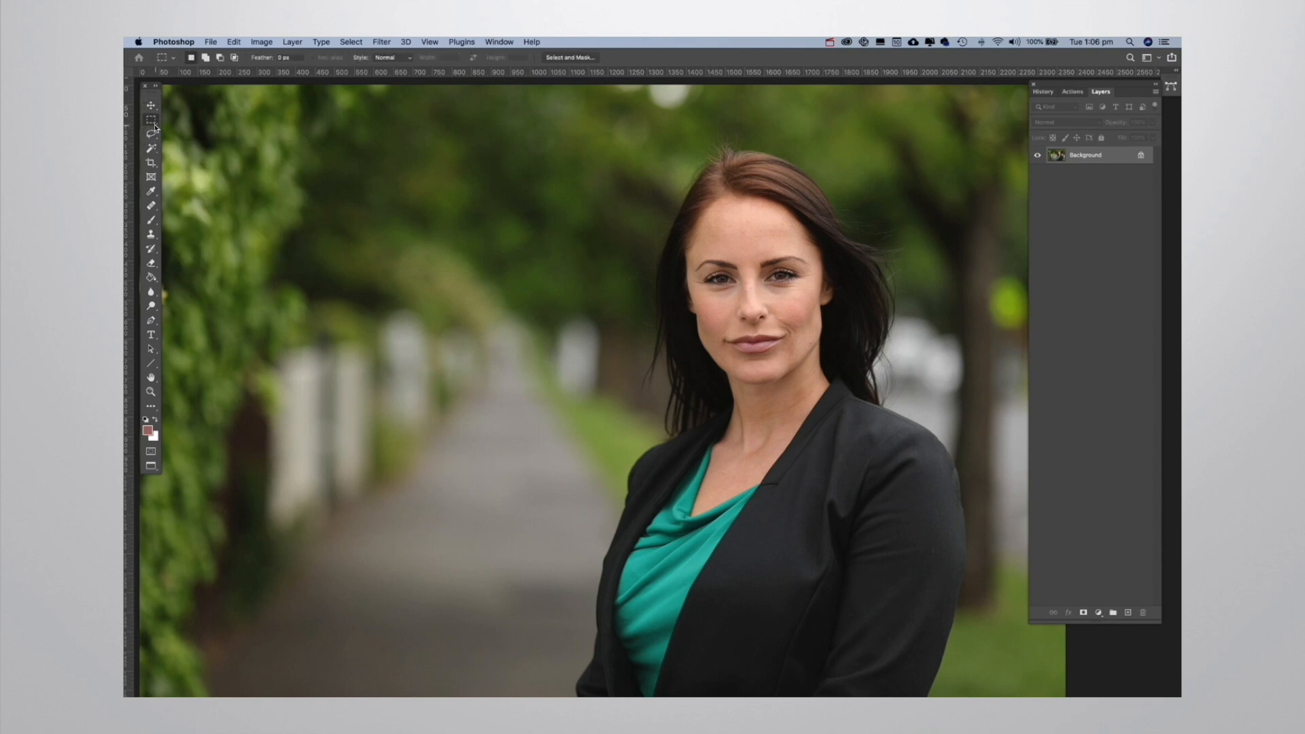
left_click_drag(655, 210, 892, 442)
left_click(614, 334)
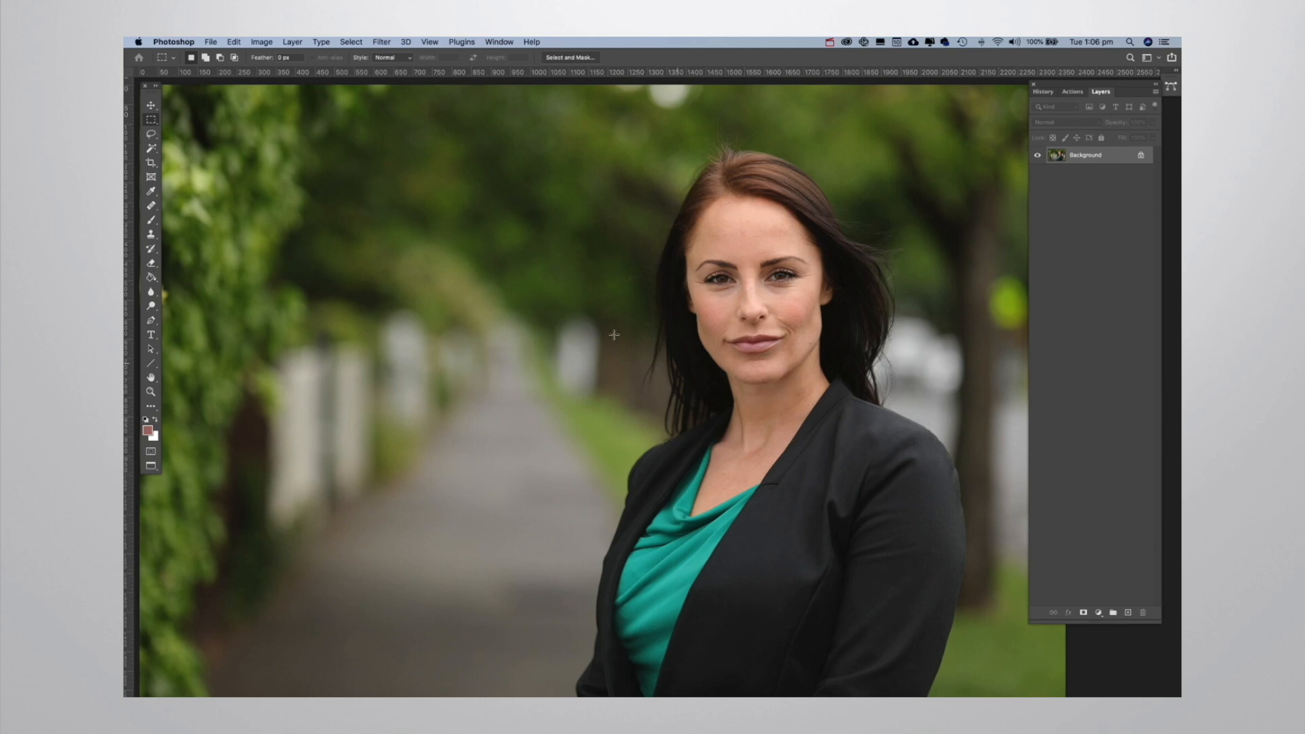
Place a fixed-size circular marquee beside the woman's head, and replace it with a freely sized ellipse using the Normal style.
right_click(151, 126)
left_click(181, 132)
left_click_drag(633, 176, 592, 191)
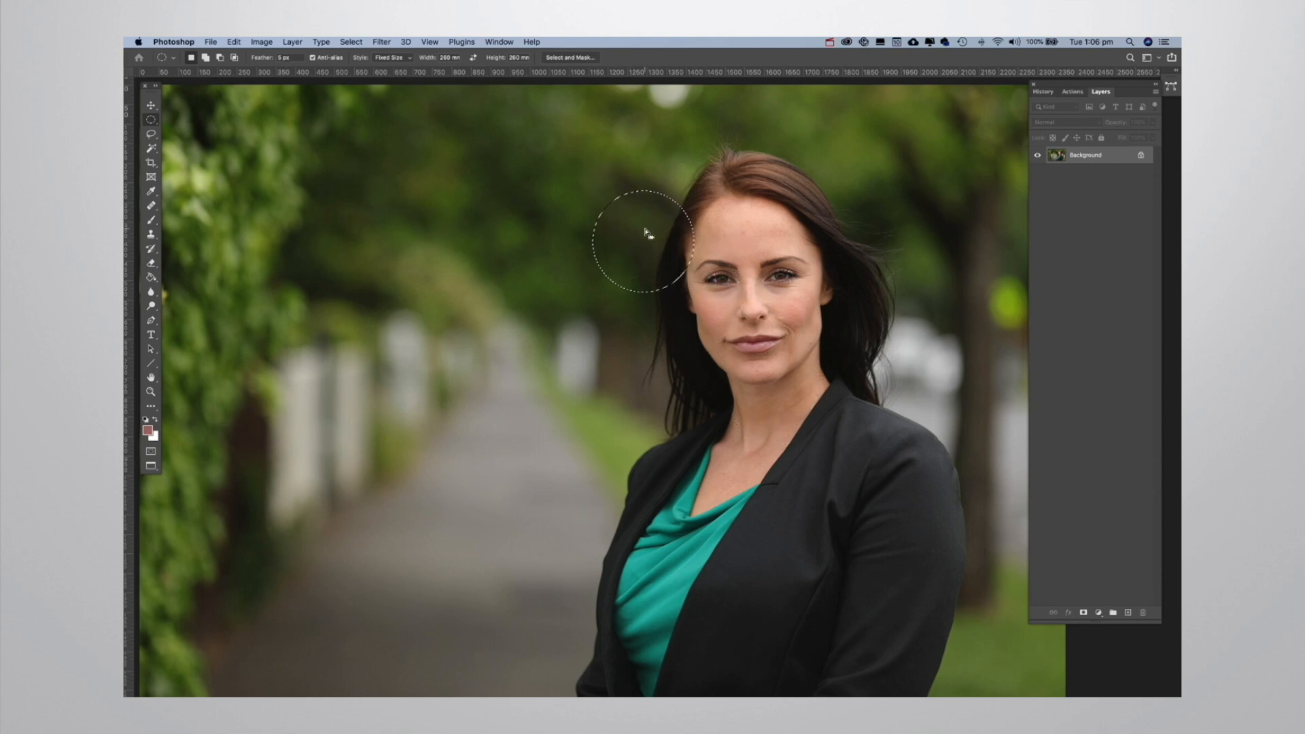
left_click(408, 59)
left_click(386, 68)
left_click_drag(476, 183, 743, 480)
Set the elliptical marquee back to Fixed Size and place a 260 mm circular selection over the background trees.
left_click(397, 58)
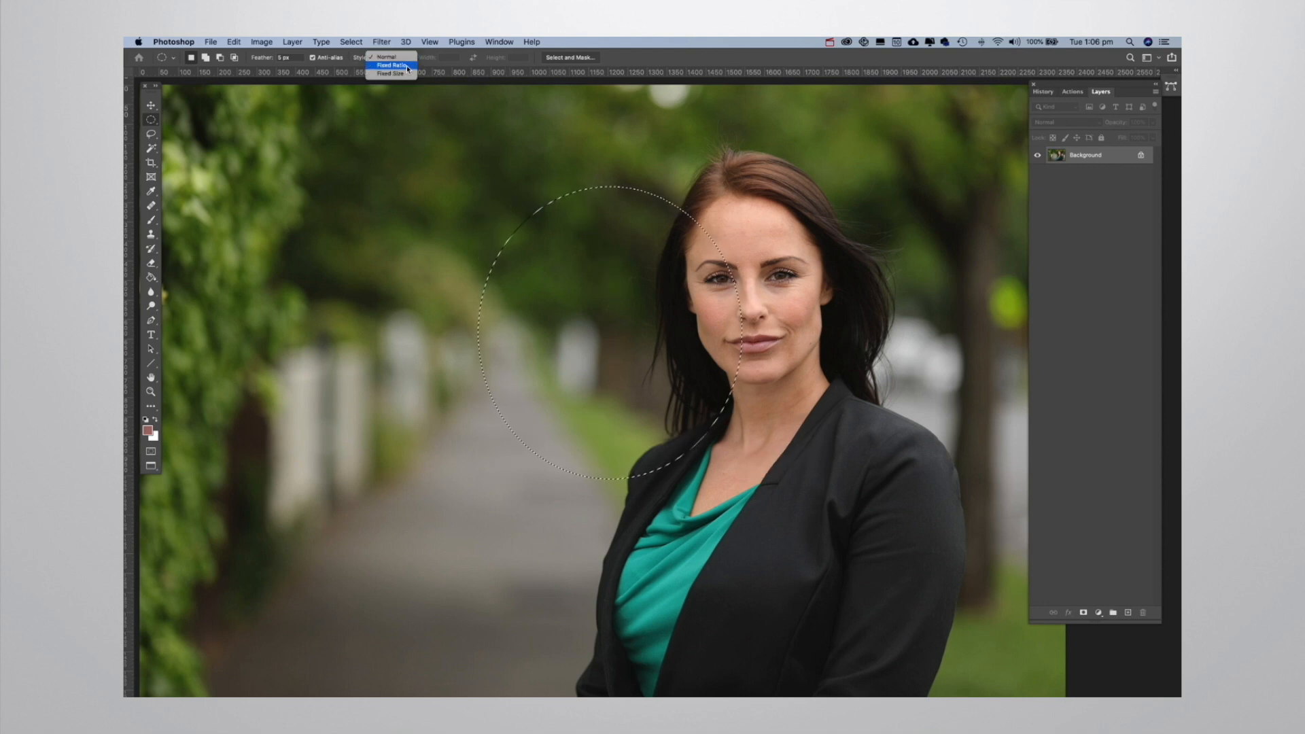
left_click(408, 74)
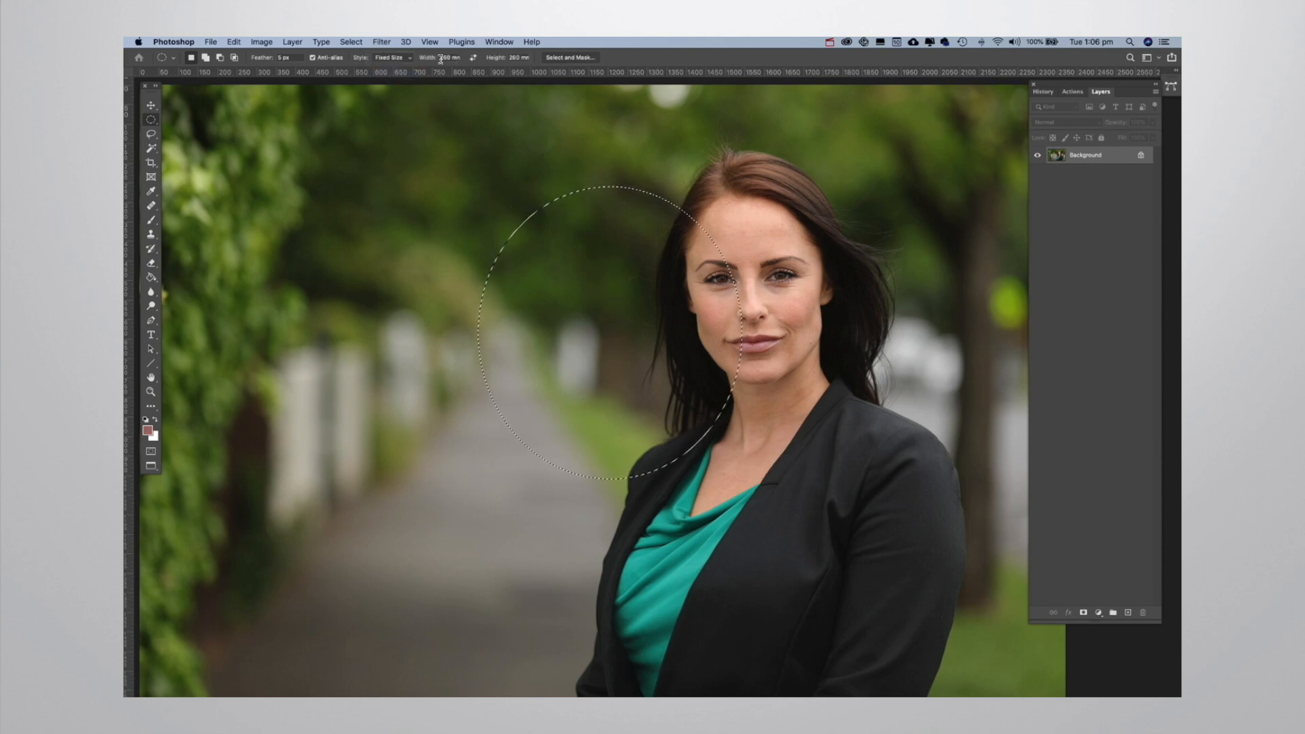
left_click(519, 58)
left_click(373, 133)
Try a freehand Lasso selection in the blurred background and deselect it.
left_click(150, 134)
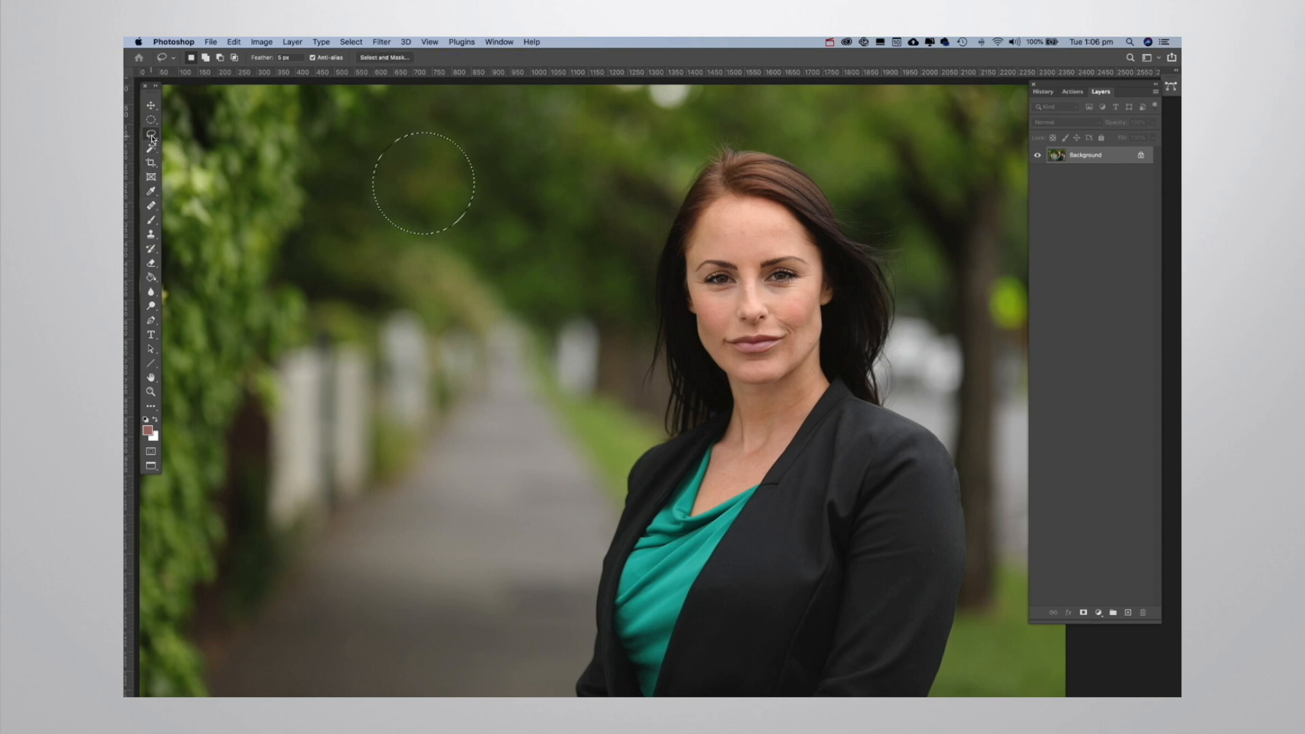
mouse_move(567, 234)
left_mouse_down()
mouse_move(480, 205)
mouse_move(410, 246)
mouse_move(425, 433)
mouse_move(541, 514)
mouse_move(710, 475)
mouse_move(709, 314)
mouse_move(593, 227)
mouse_move(556, 224)
left_mouse_up()
left_click(764, 343)
Lasso the lower half of the woman's face and feather the selection by 15 pixels.
mouse_move(821, 305)
left_mouse_down()
mouse_move(816, 348)
mouse_move(762, 387)
mouse_move(712, 360)
mouse_move(695, 329)
mouse_move(705, 316)
mouse_move(822, 305)
left_mouse_up()
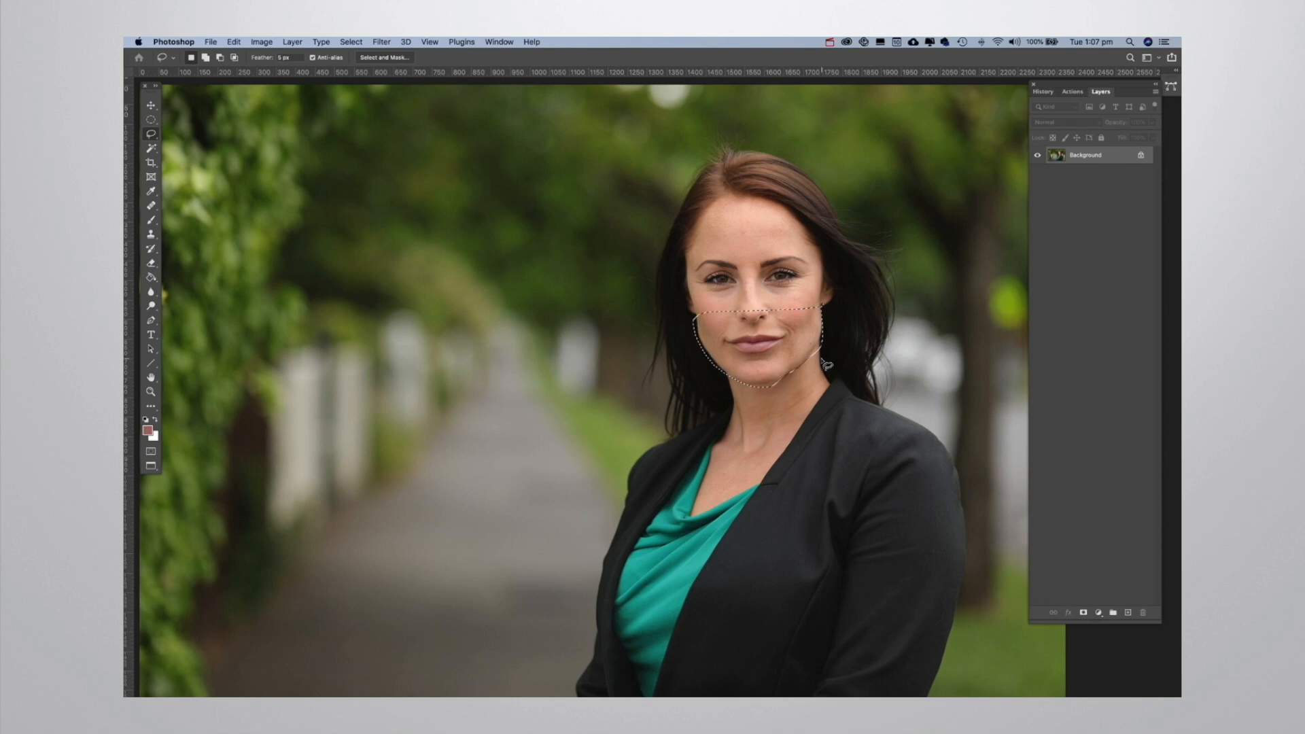
right_click(763, 341)
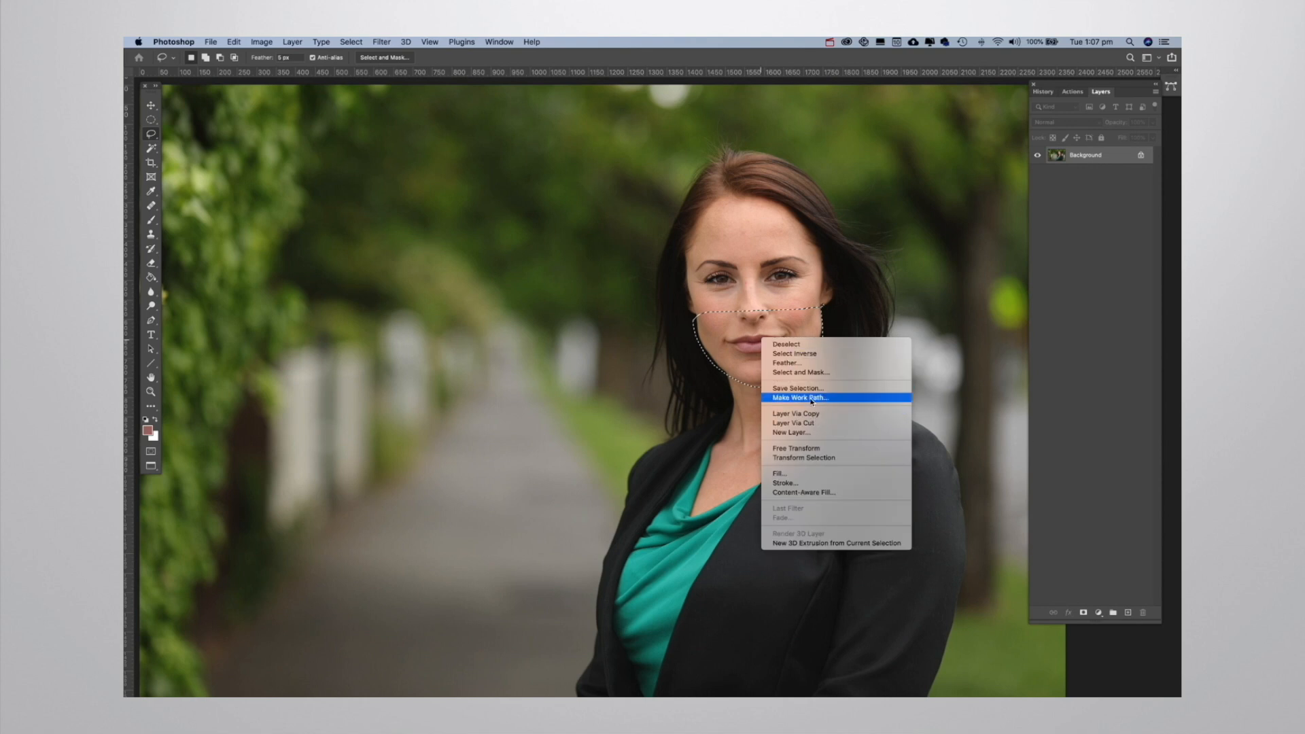
left_click(789, 362)
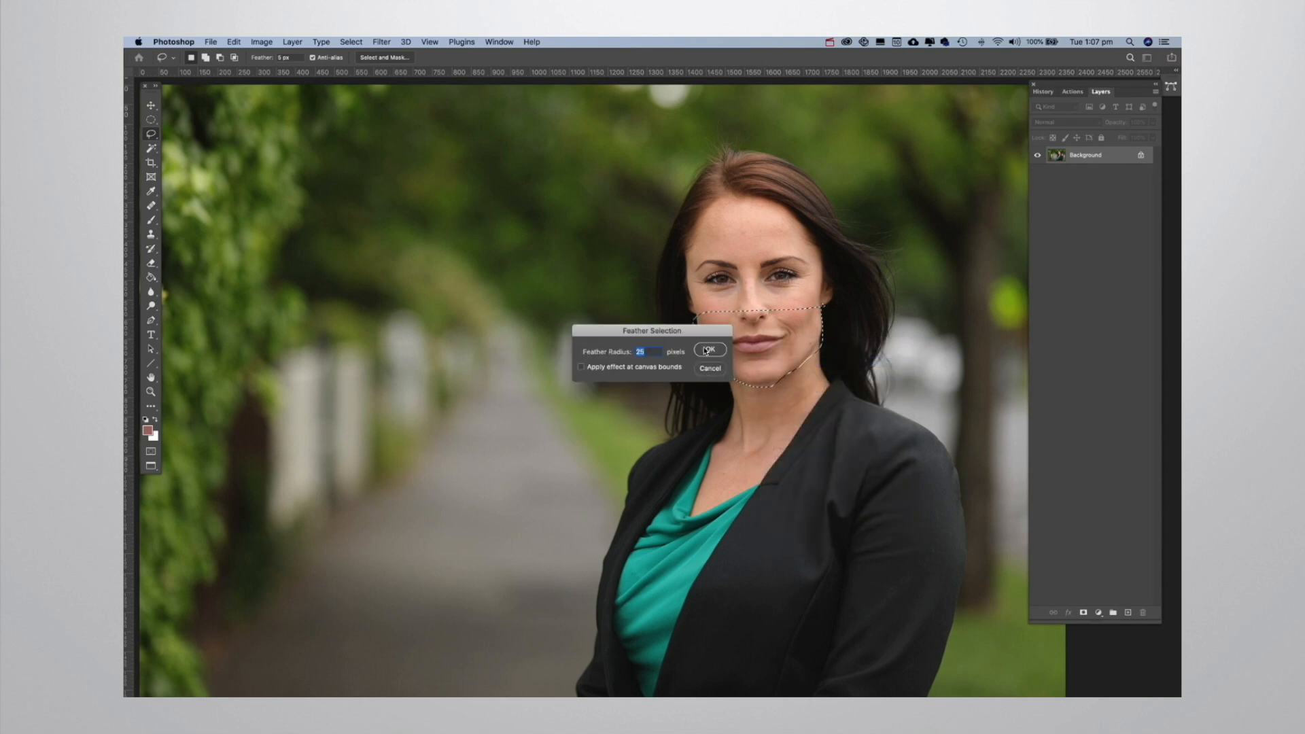
type("15")
key("Return")
Copy the feathered lower-face selection to a new layer and move the copy onto the blurred path beside her.
right_click(748, 334)
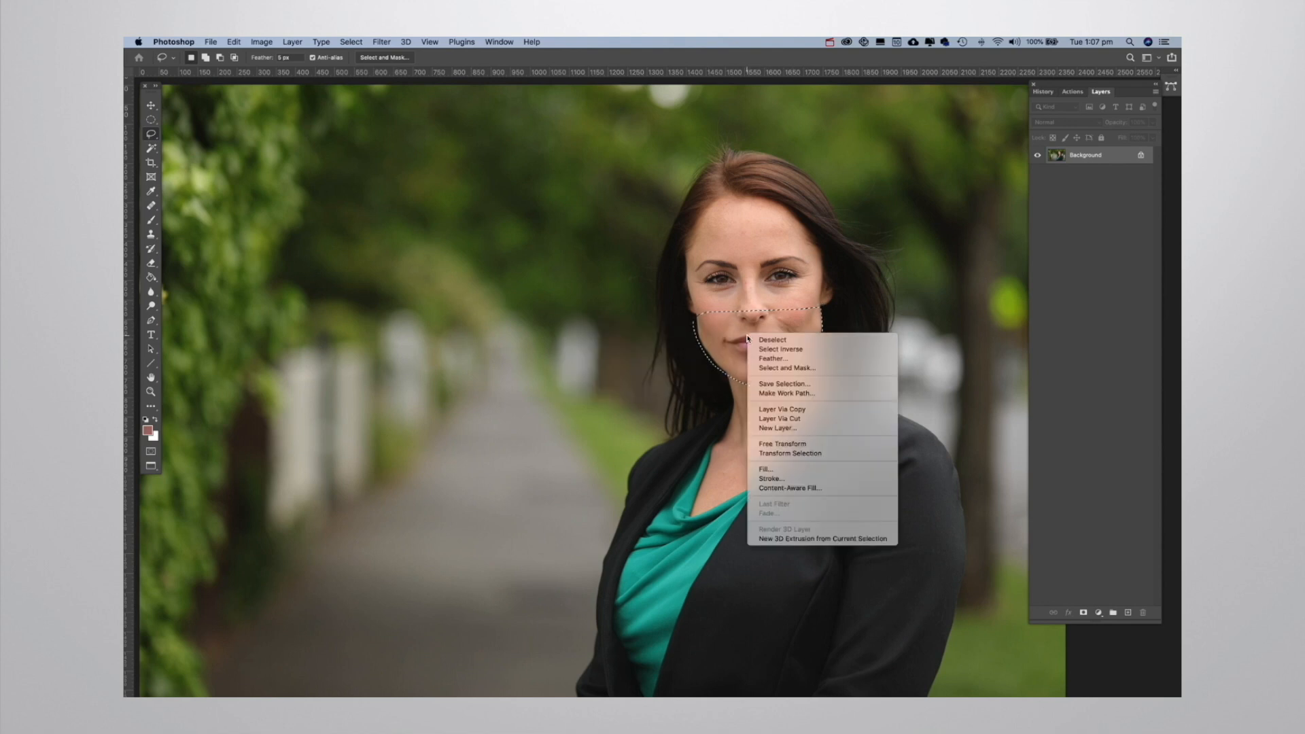
left_click(806, 412)
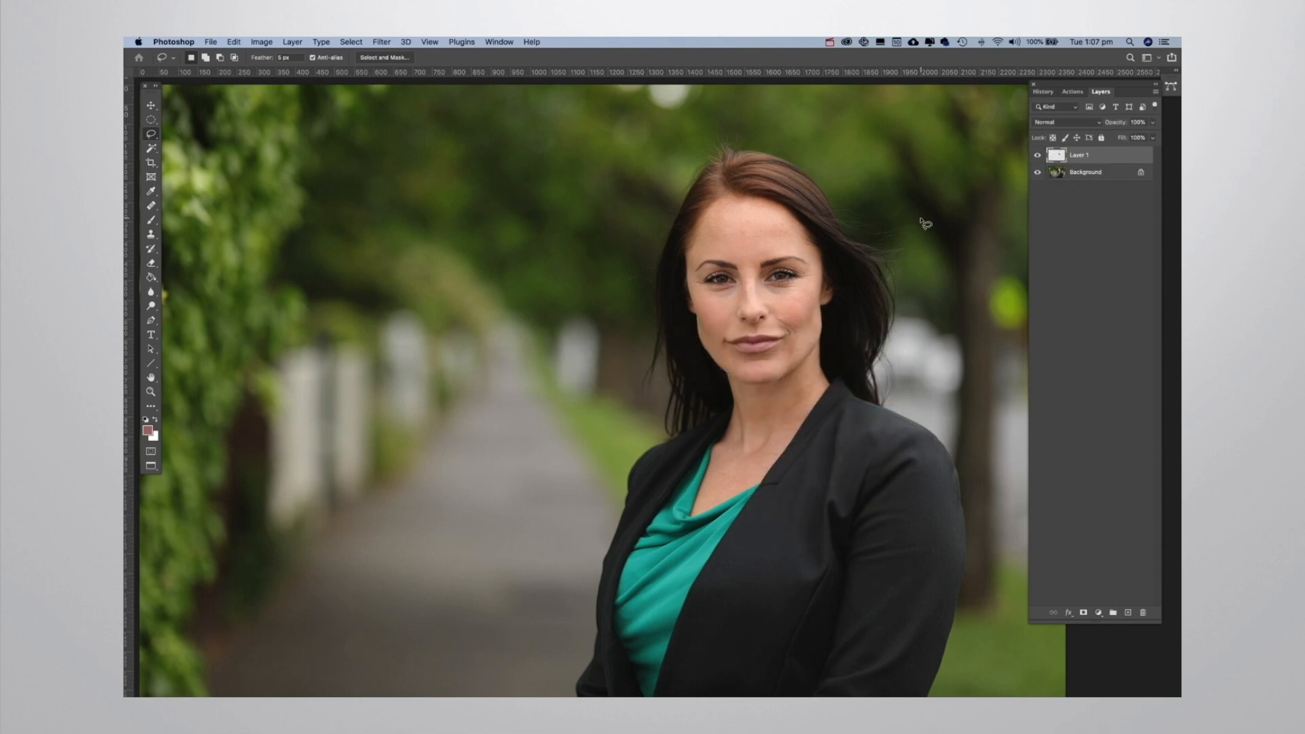
key("v")
mouse_move(809, 317)
left_mouse_down()
mouse_move(543, 336)
mouse_move(552, 351)
left_mouse_up()
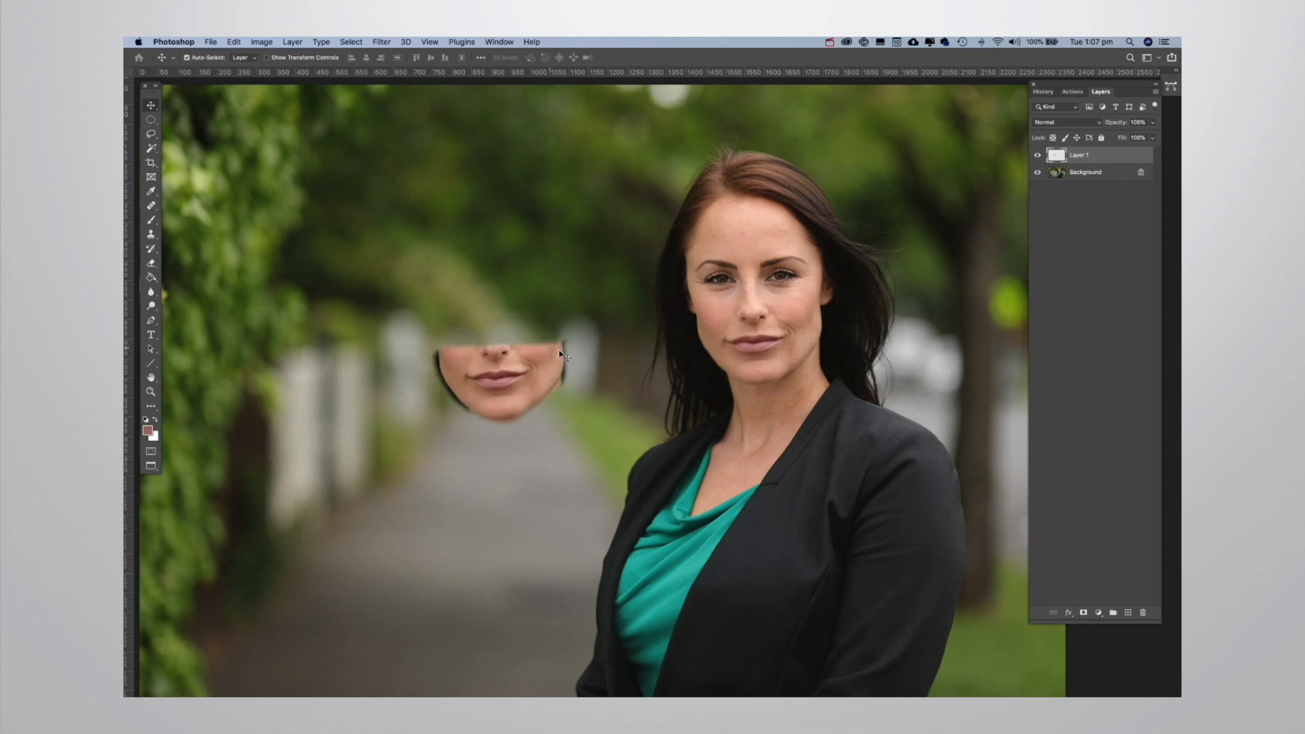
Lasso the lower face again on the Background layer and copy it to a new layer without extra feathering.
left_click(1110, 171)
key("l")
mouse_move(693, 311)
left_mouse_down()
mouse_move(734, 388)
mouse_move(782, 381)
mouse_move(827, 335)
mouse_move(814, 306)
mouse_move(694, 311)
left_mouse_up()
right_click(788, 341)
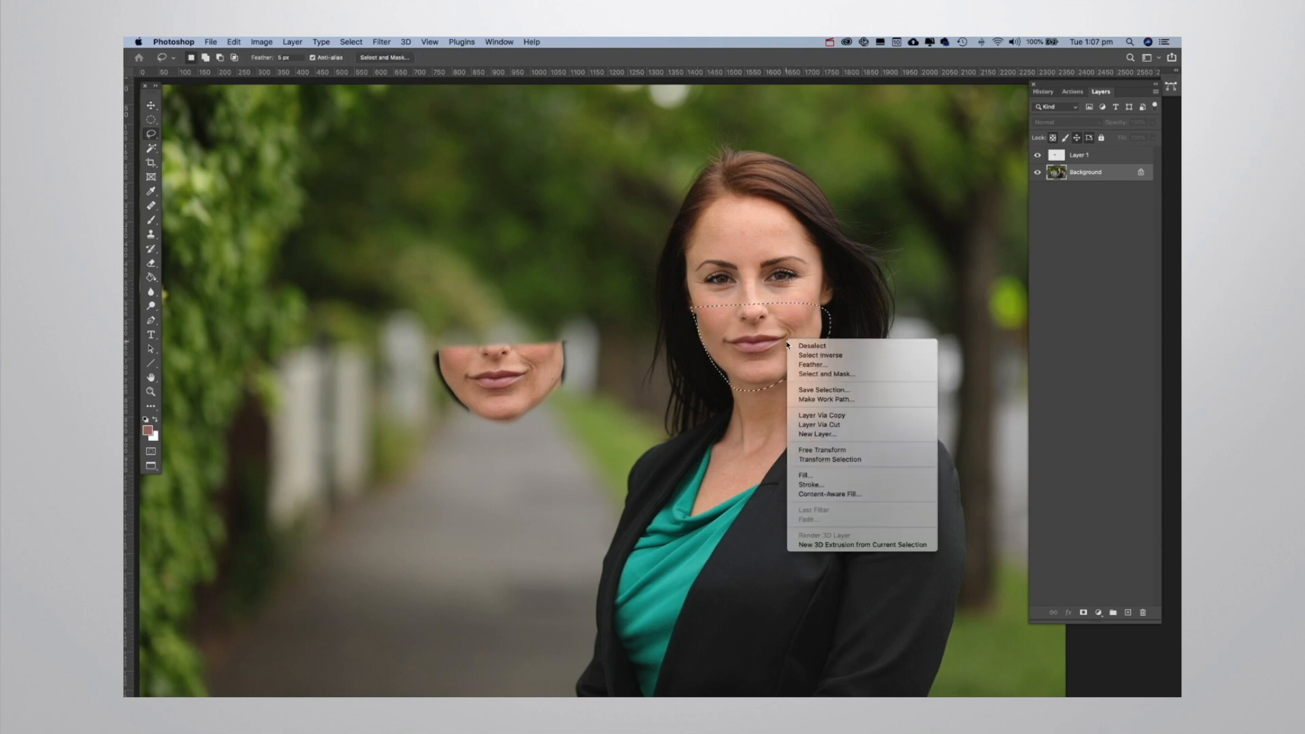
left_click(837, 415)
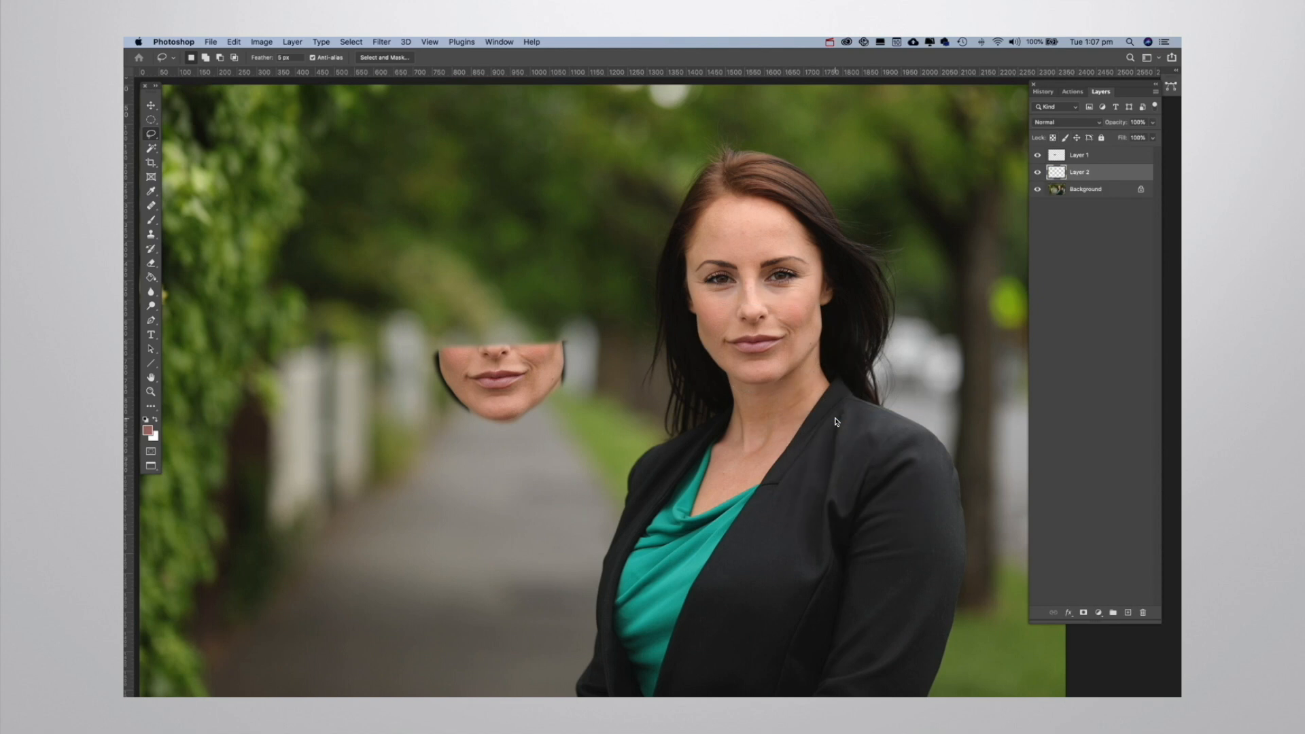
Hide the Background layer and move the second face copy beside the feathered one for comparison.
left_click(1038, 190)
key("v")
left_click_drag(766, 327, 649, 367)
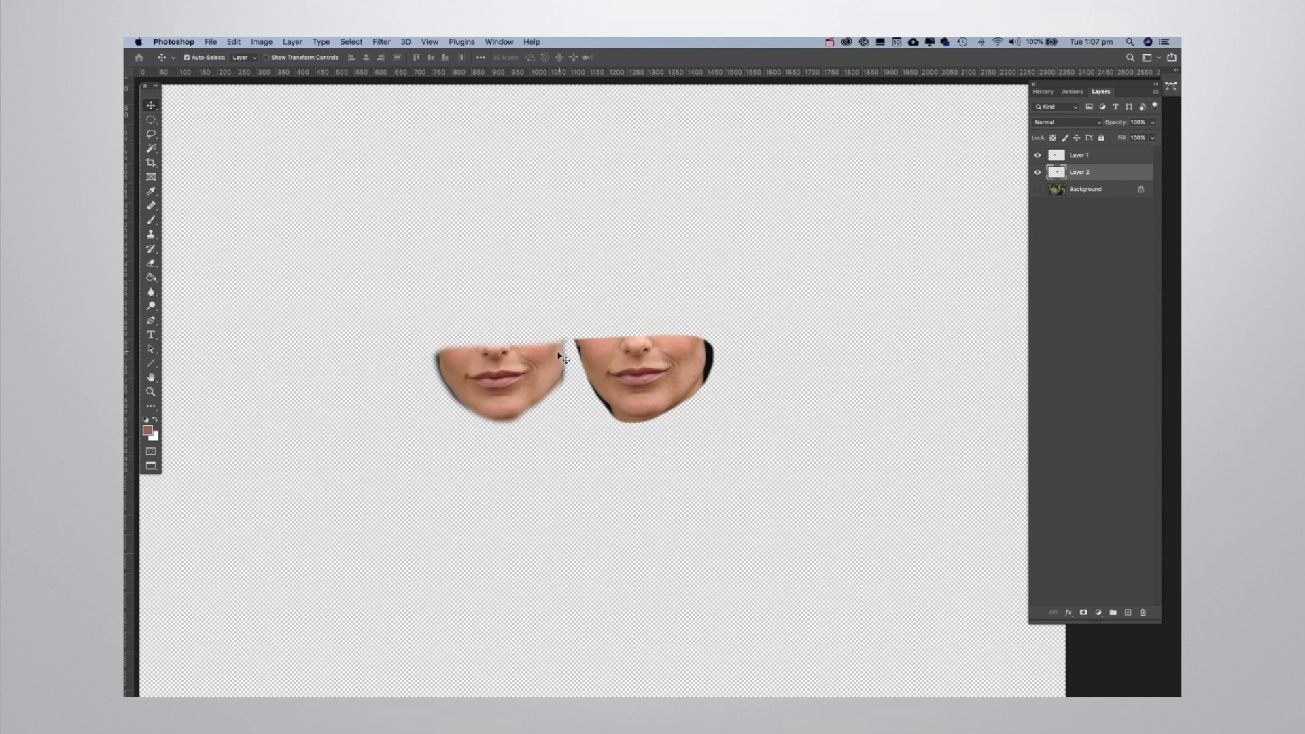
Delete both copied face layers and show the Background layer again.
left_click(1131, 161, "shift")
left_click_drag(1137, 536, 1142, 612)
left_click(1037, 155)
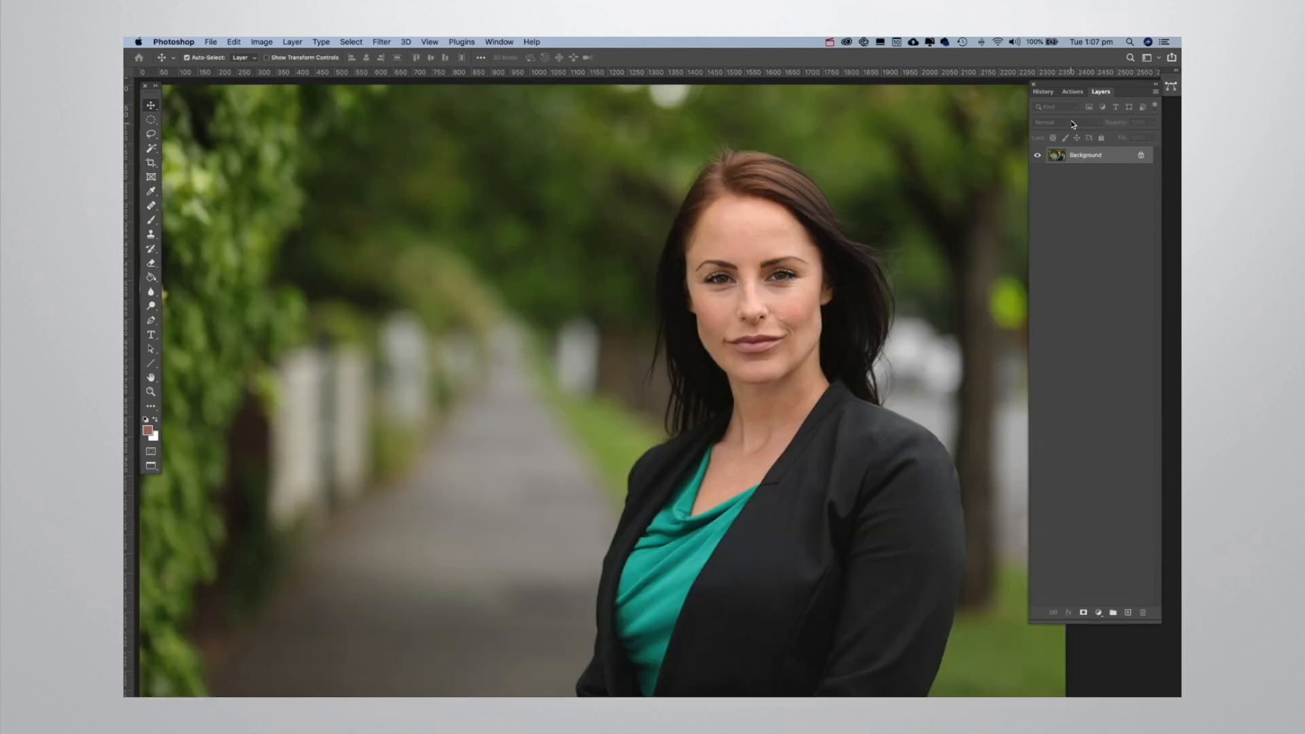
Crop the photo to a nearly square frame centred on the woman, removing most of the hedge and path beside her.
left_click(150, 165)
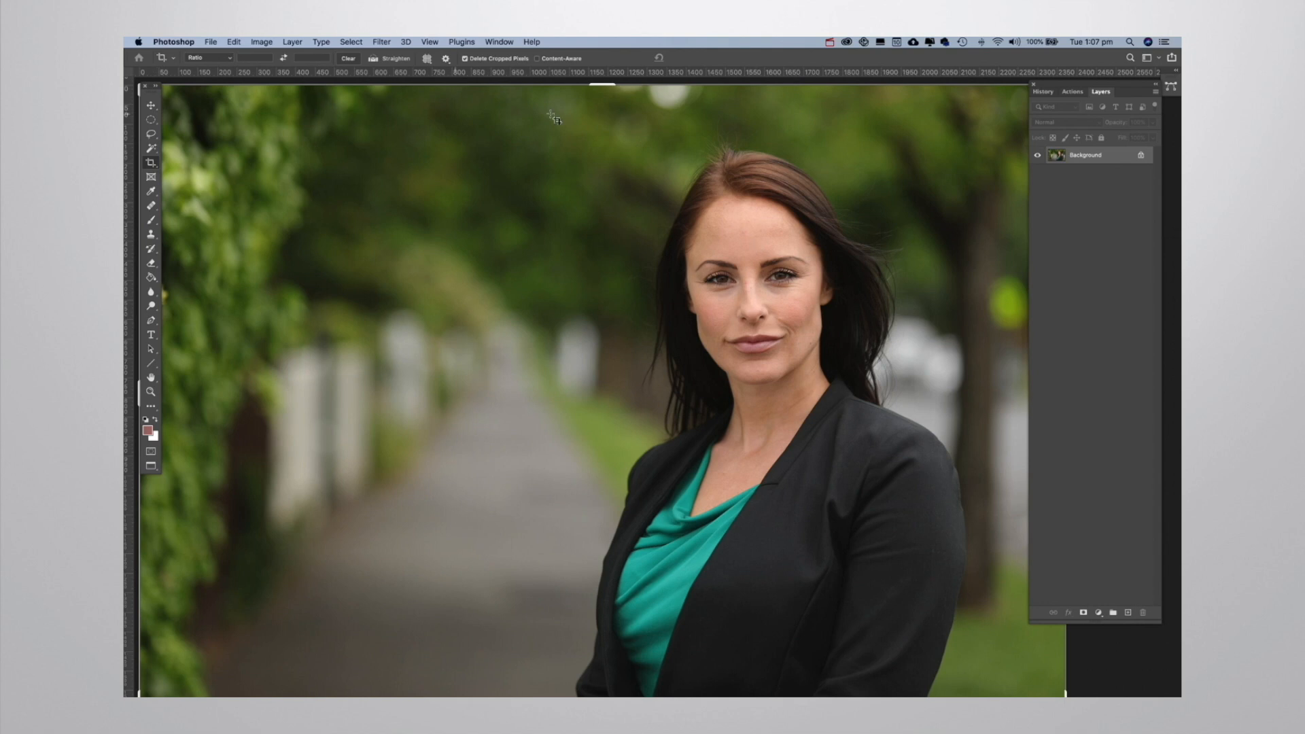
left_click_drag(617, 90, 702, 285)
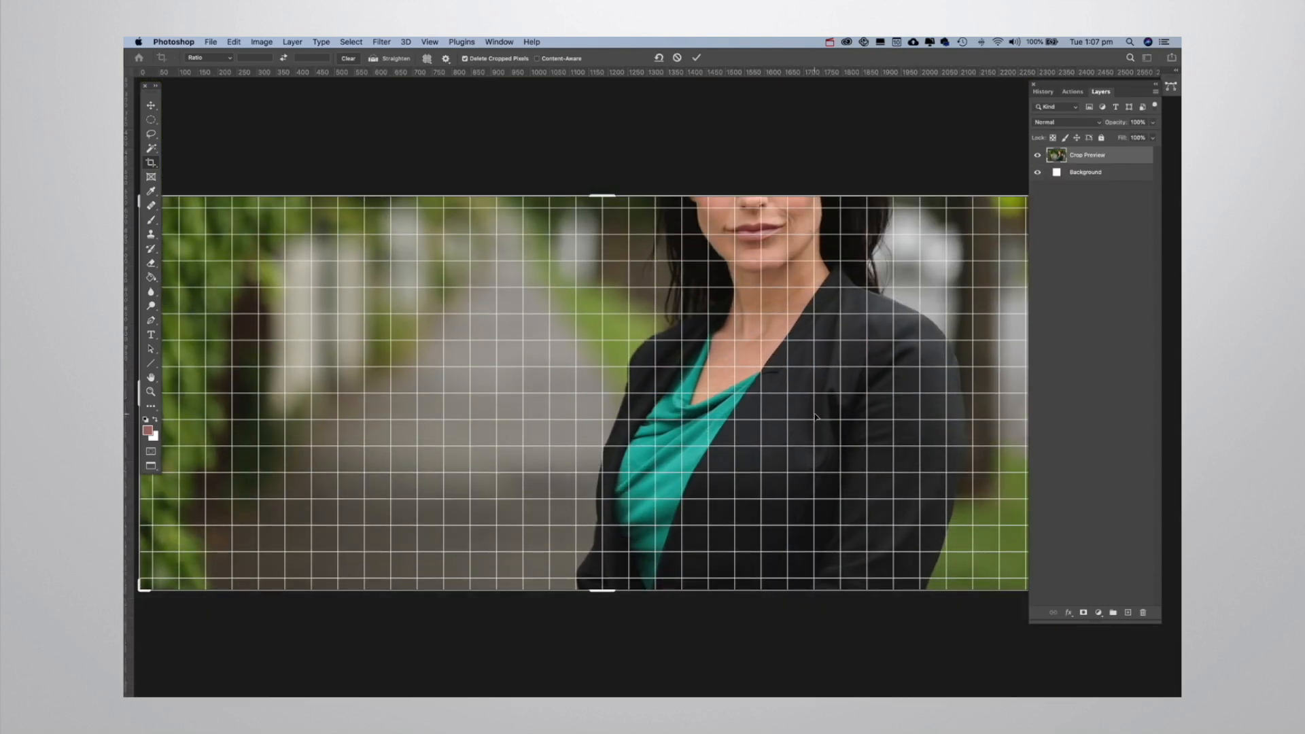
key("super+minus")
key("super+minus")
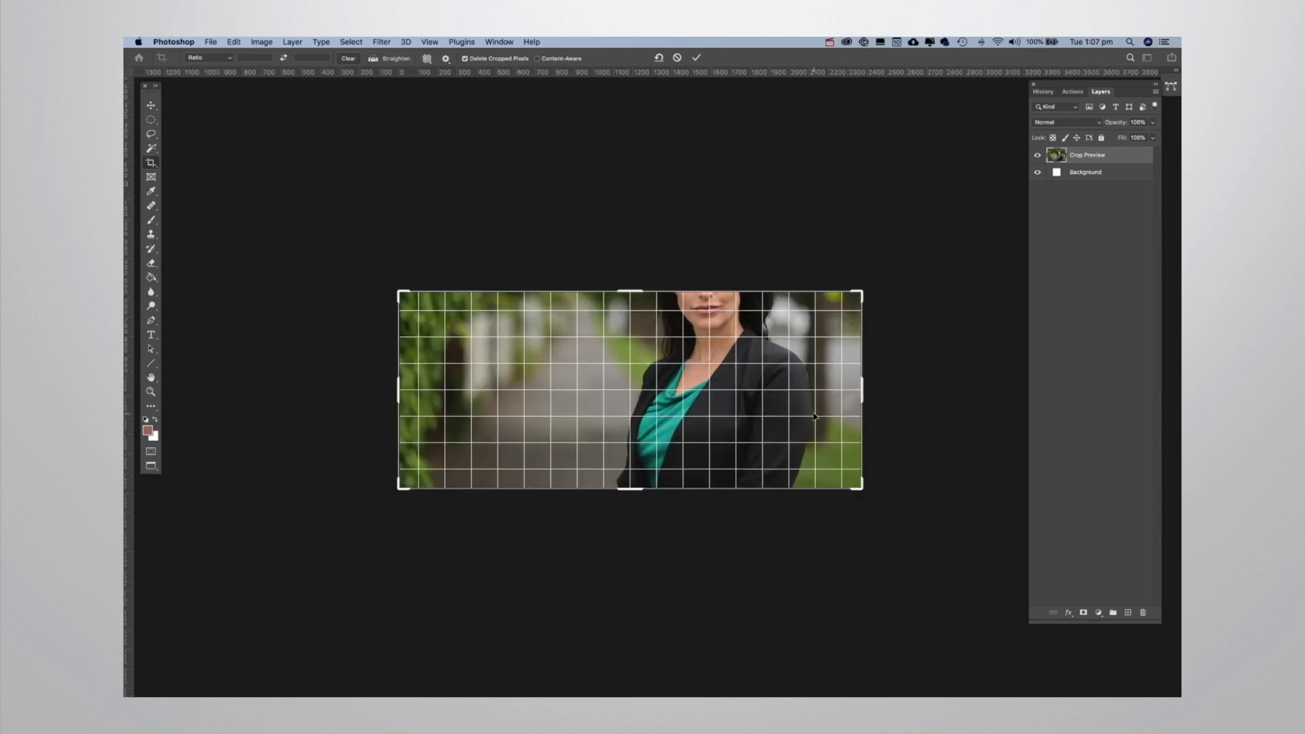
left_click_drag(636, 291, 636, 239)
left_click_drag(393, 408, 486, 393)
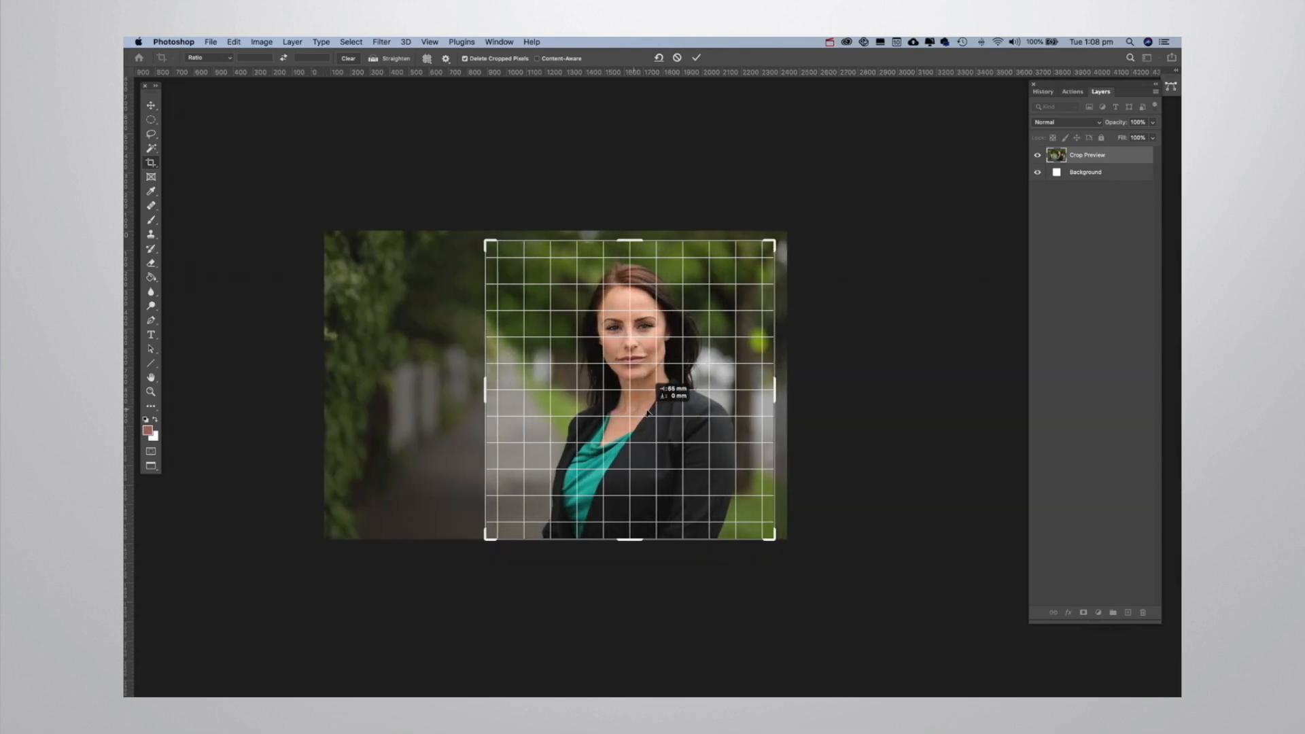
key("Return")
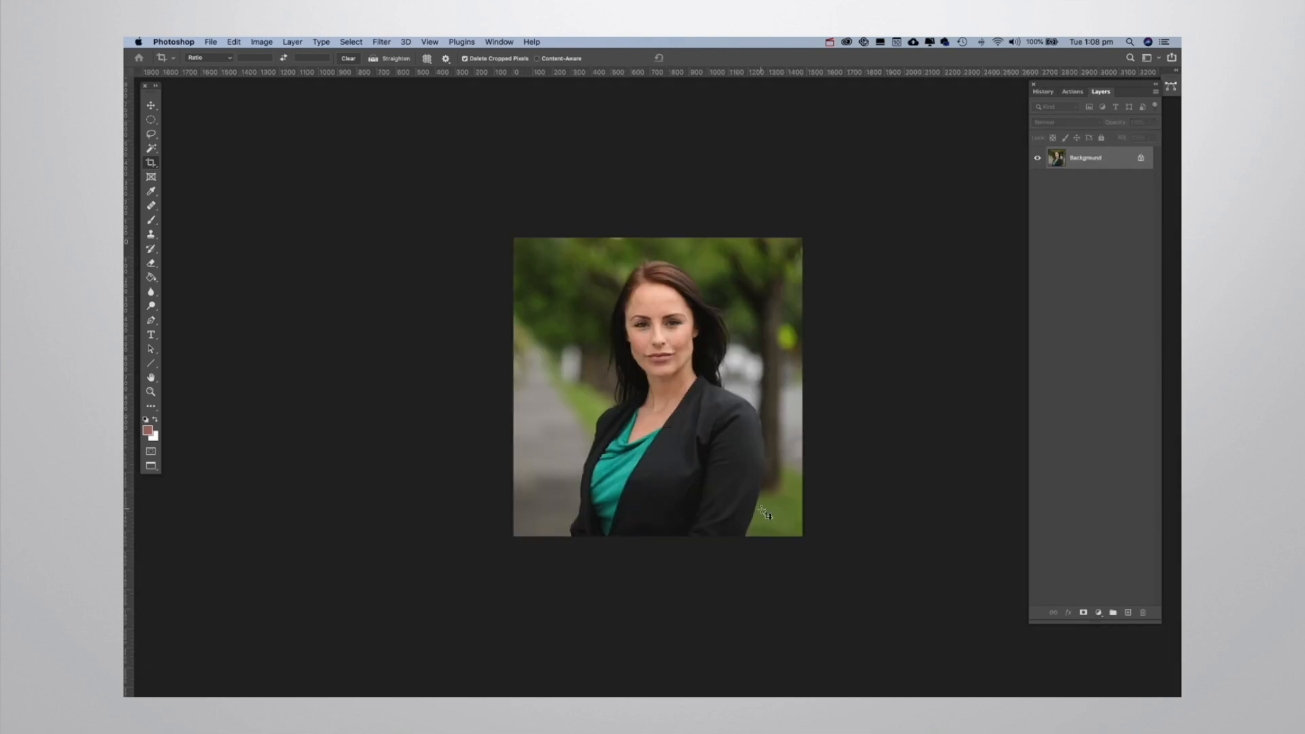
Undo the crop to restore the full photo.
key("super+z")
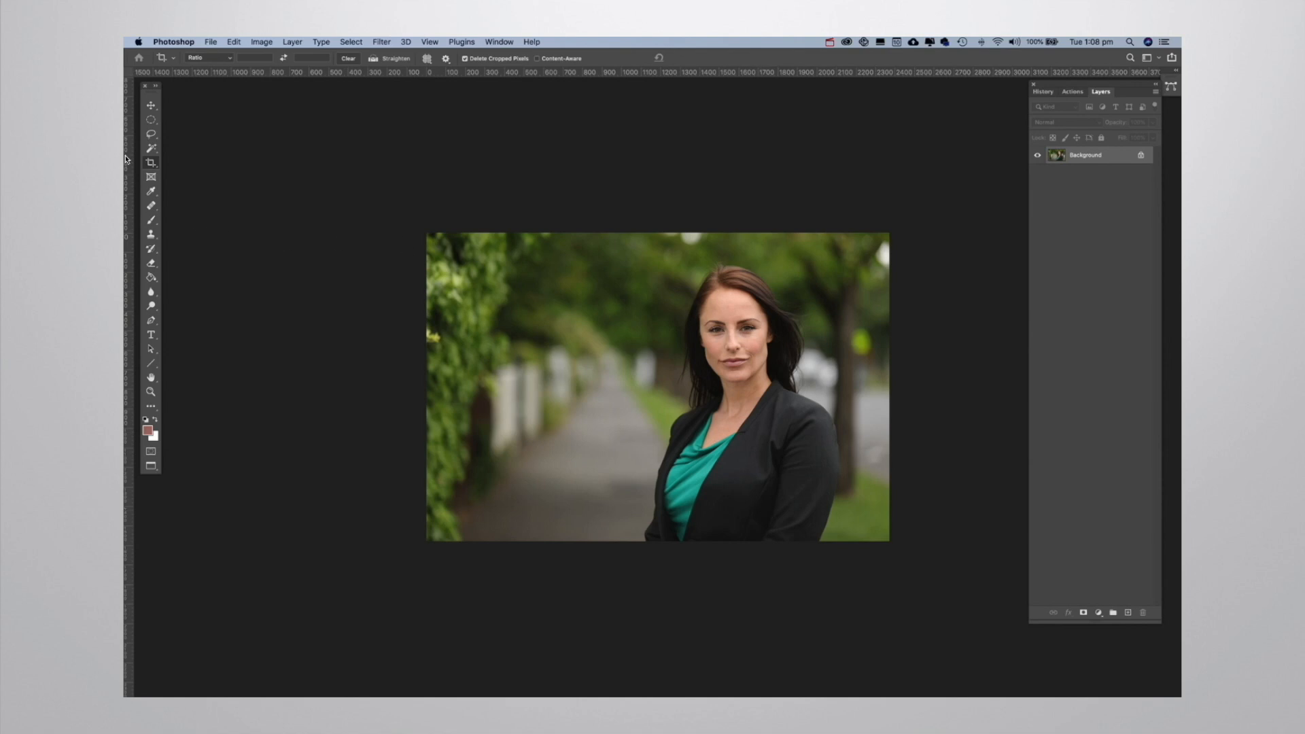
Sample two greens from the hedge as the foreground colour with the Eyedropper, ending on a dark green.
left_click(151, 193)
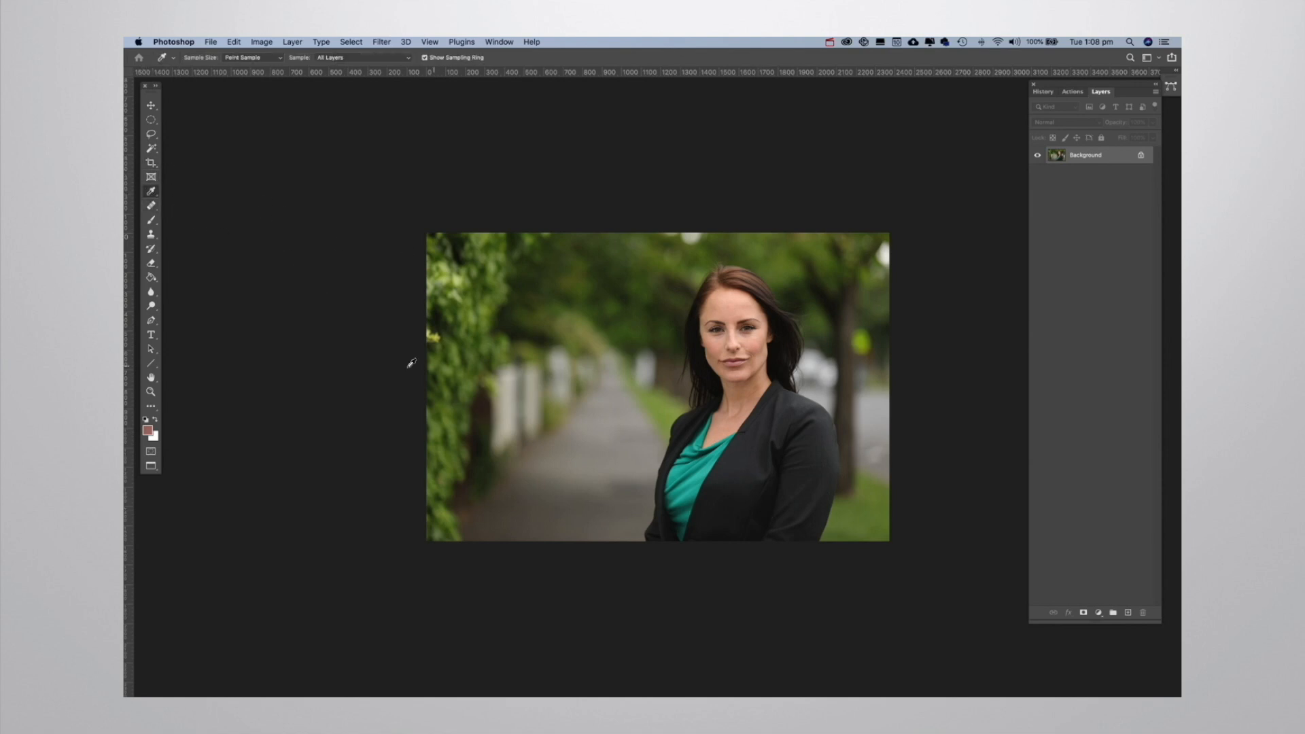
left_click(458, 280)
left_click(461, 415)
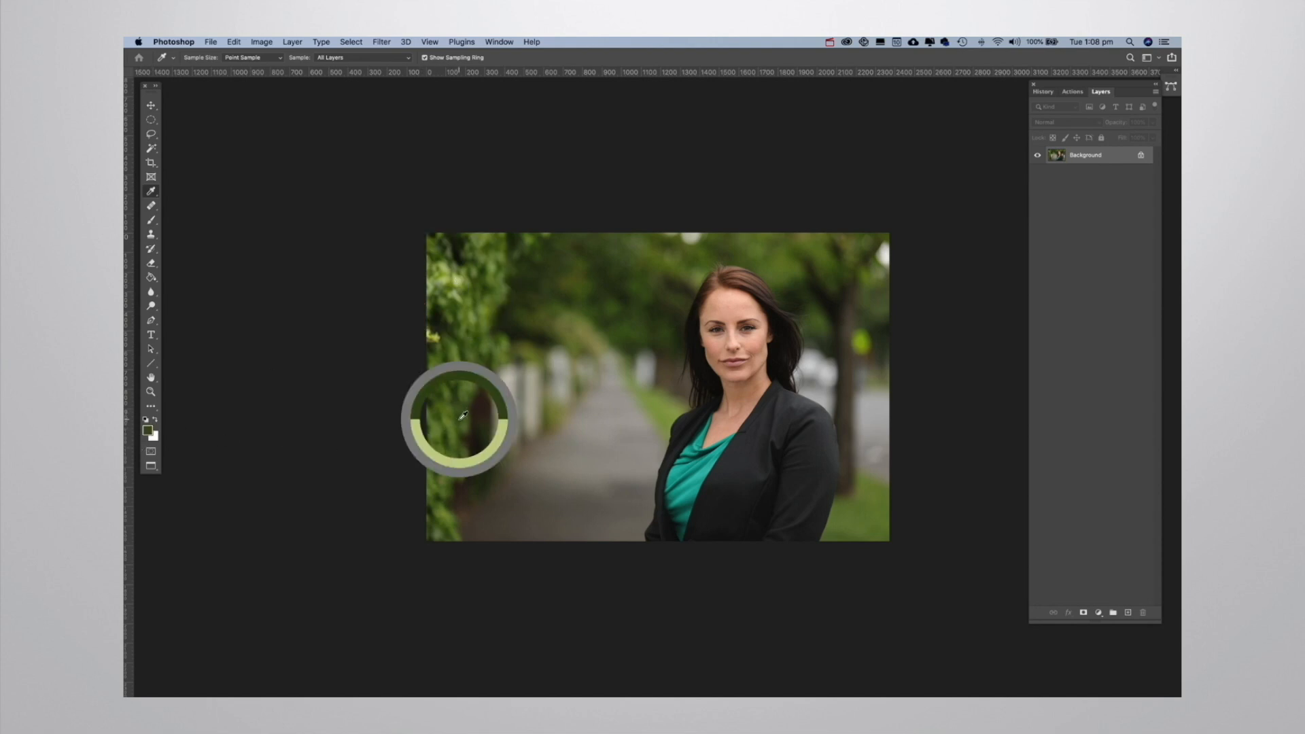
Set the foreground colour to the pale beige of the fence by sampling it while the Color Picker is open.
left_click(149, 431)
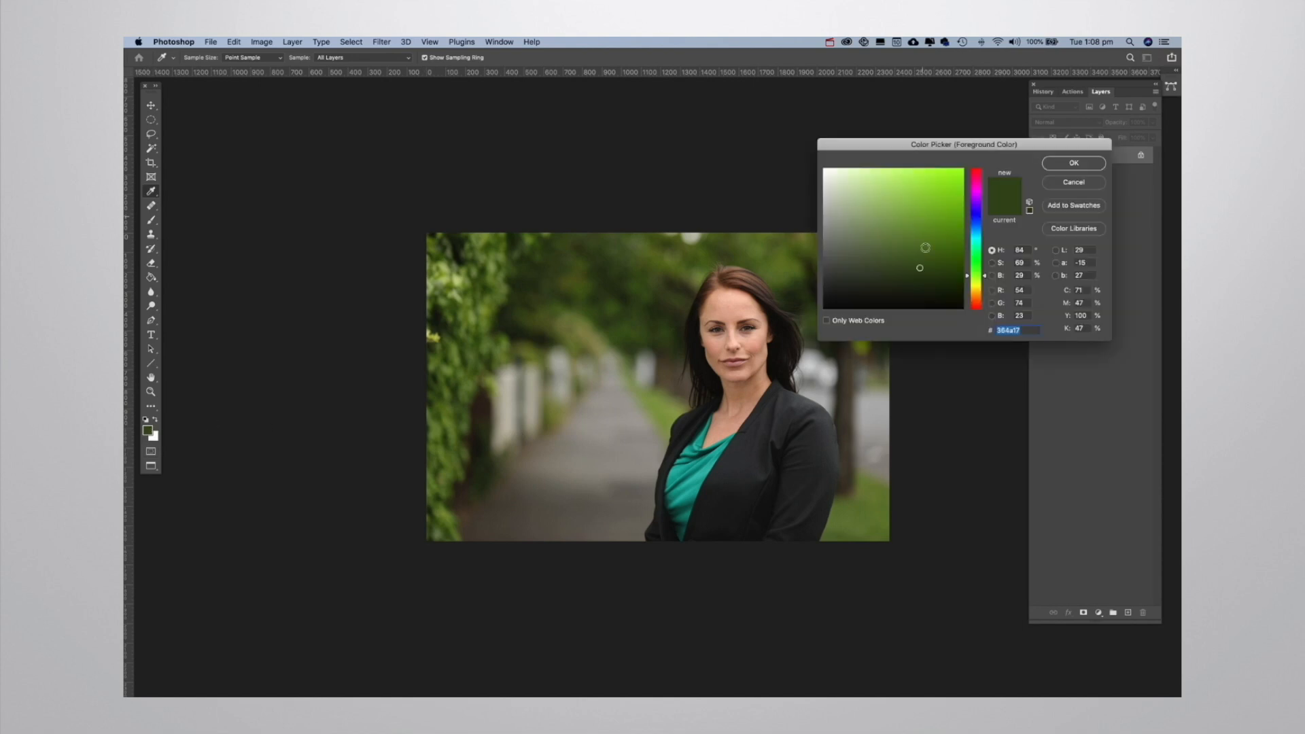
left_click(516, 390)
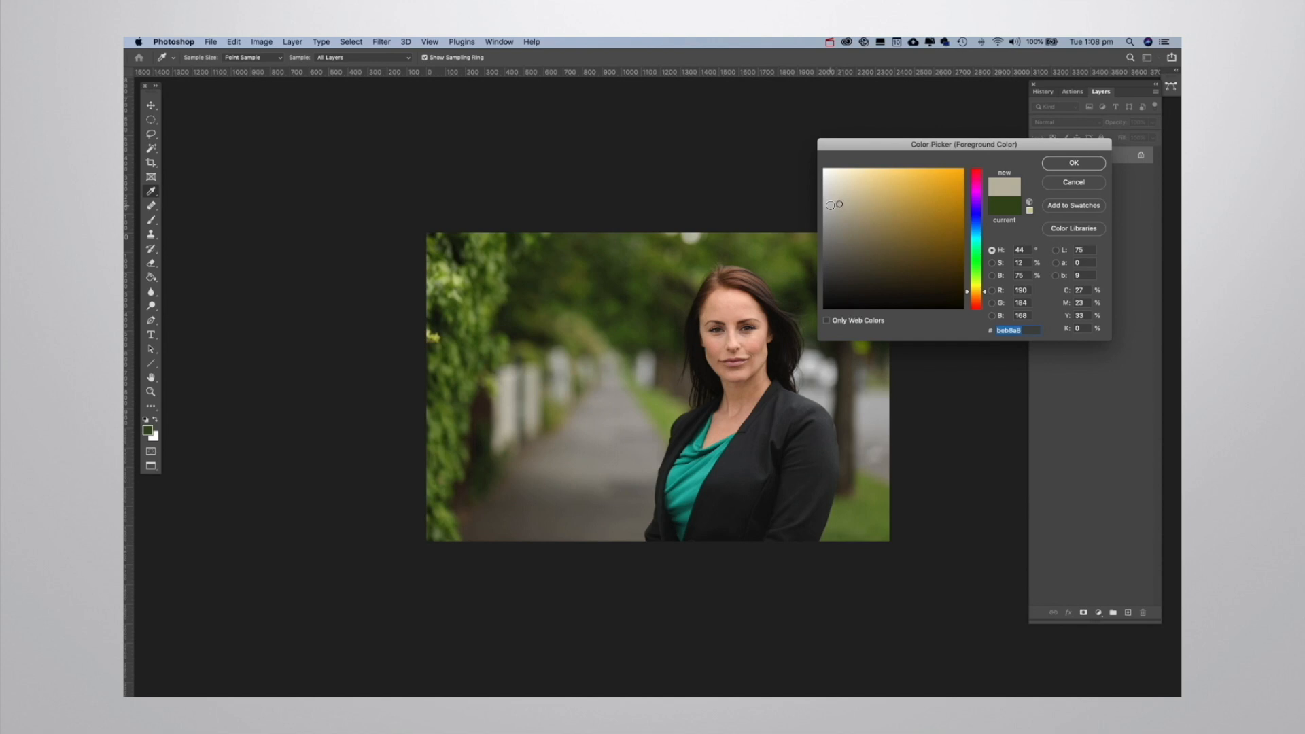
left_click(1074, 165)
Retouch the red spot and other small blemishes on the woman's forehead with the Healing Brush, using clean skin nearby as the source.
left_click(152, 206)
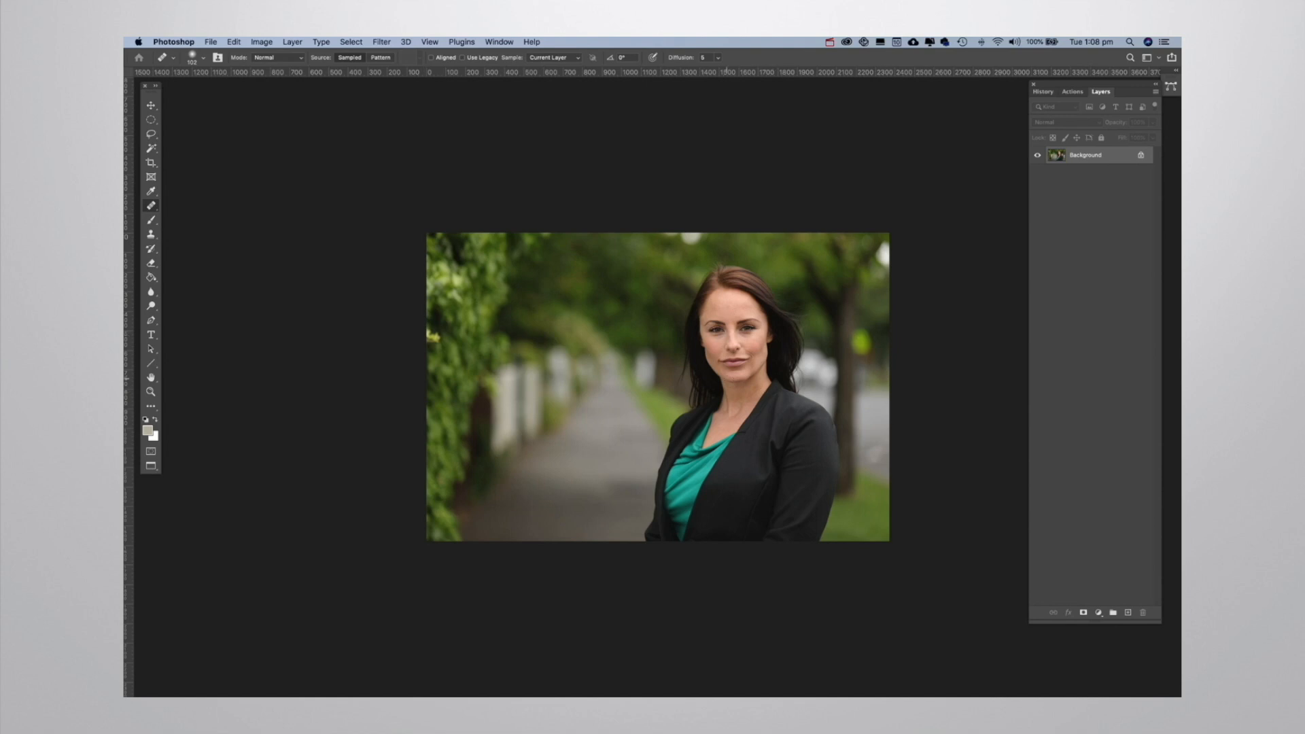
key("z")
left_click_drag(732, 376, 746, 373)
left_click(746, 372)
left_click(708, 295)
left_click_drag(709, 294, 640, 540)
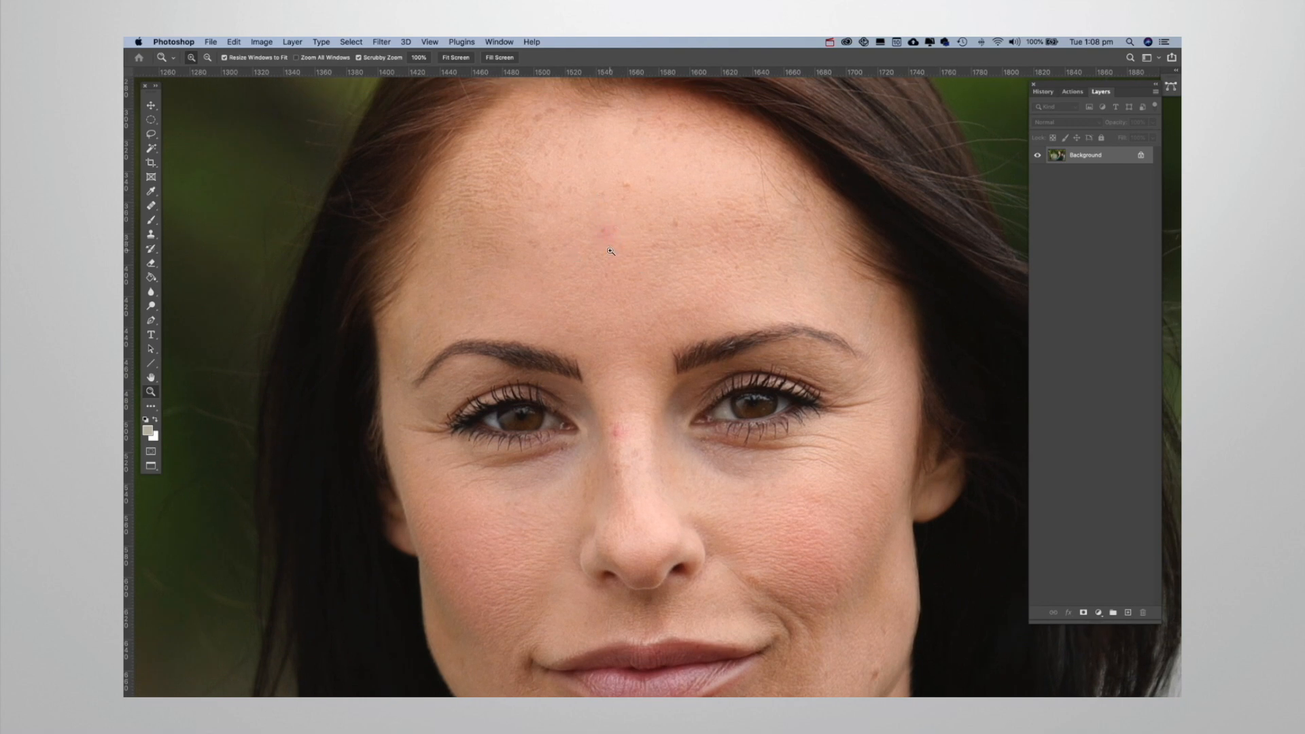
key("j")
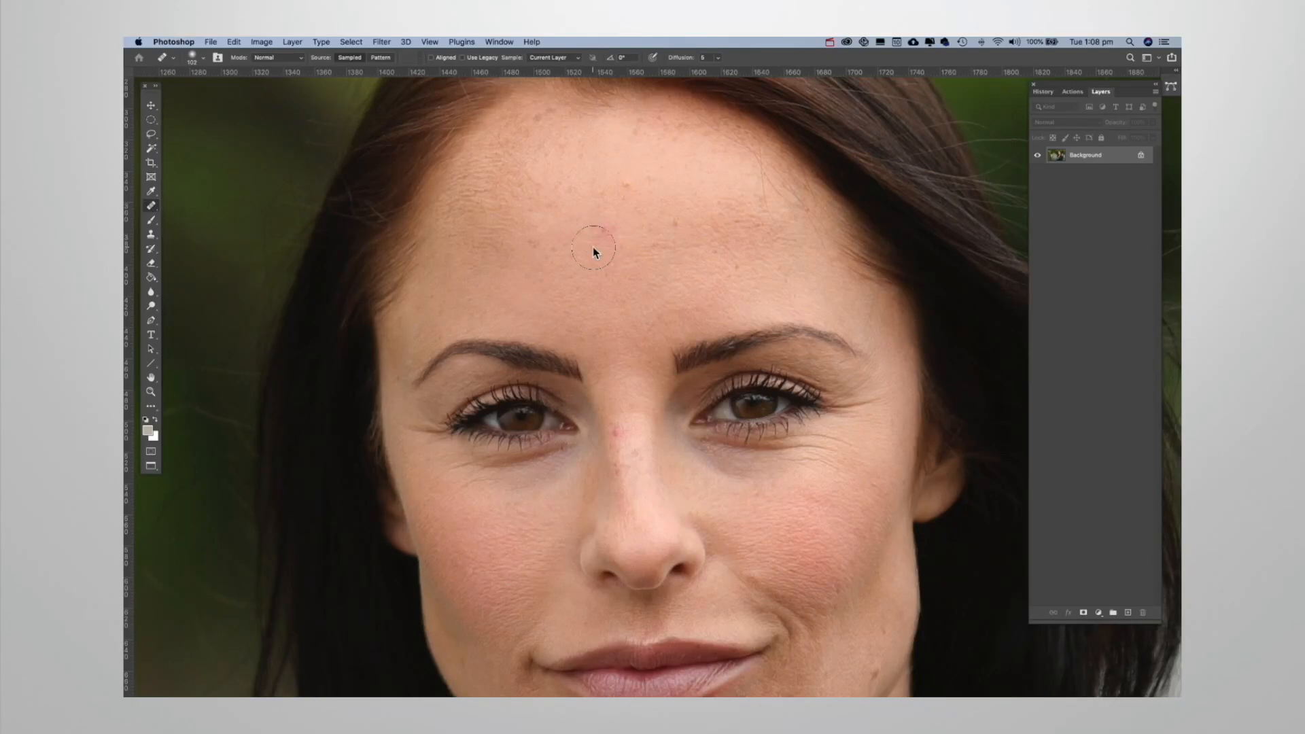
right_click(152, 211)
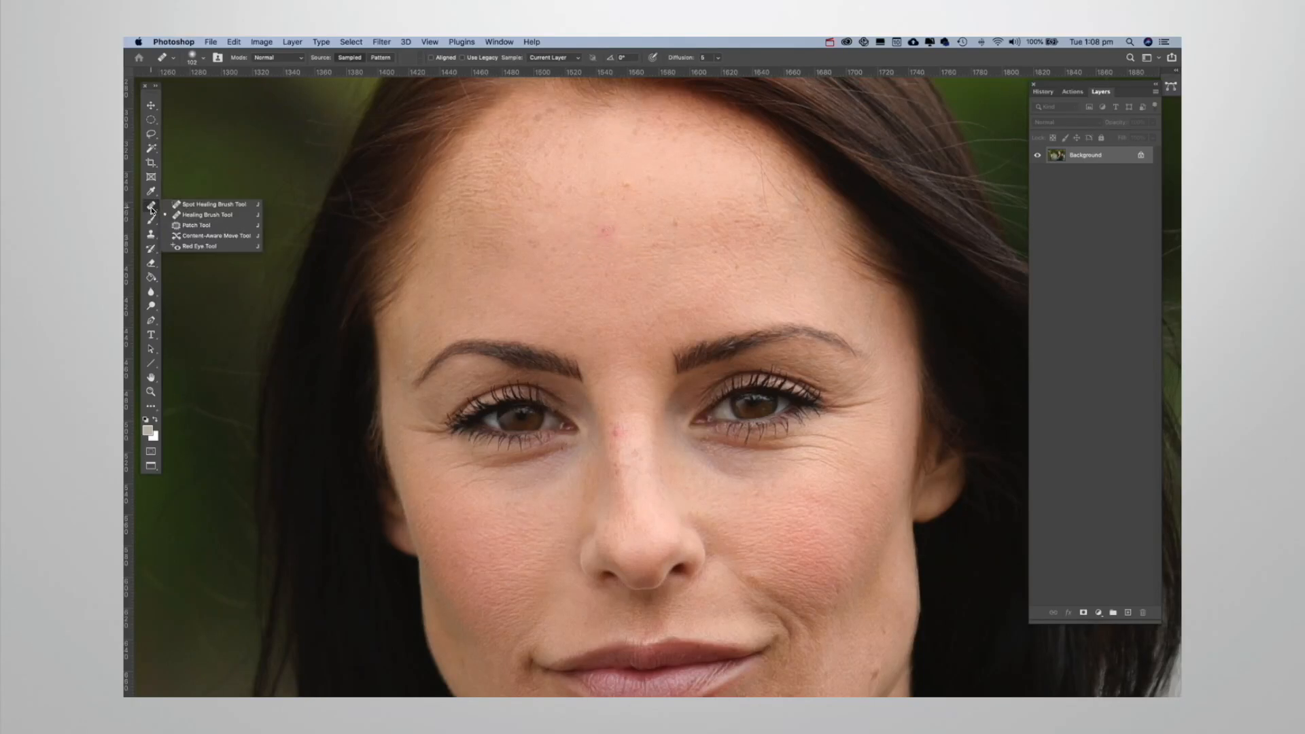
left_click(208, 216)
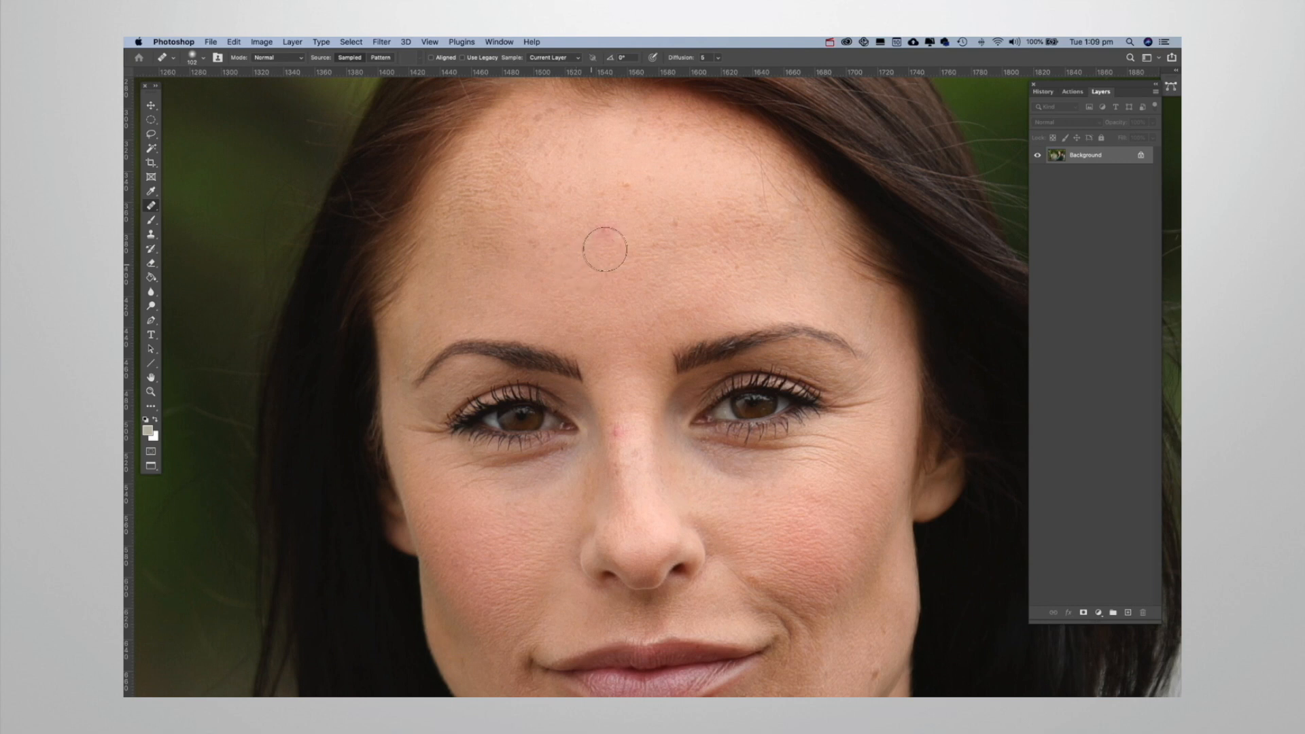
left_click(607, 233)
left_click(748, 303)
left_click(668, 317)
left_click(564, 293)
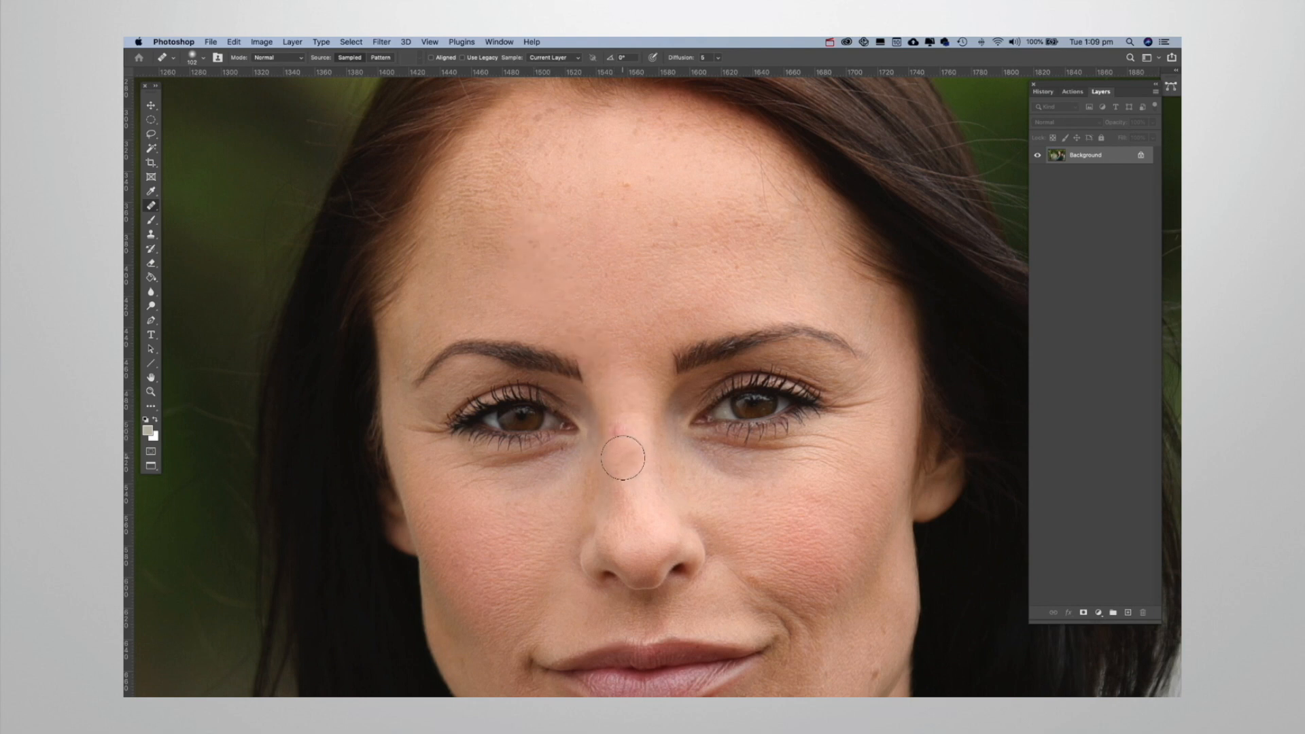
Heal the red spot on the bridge of the nose and the mole near the jawline with clean skin.
left_click(617, 433)
left_click(751, 616)
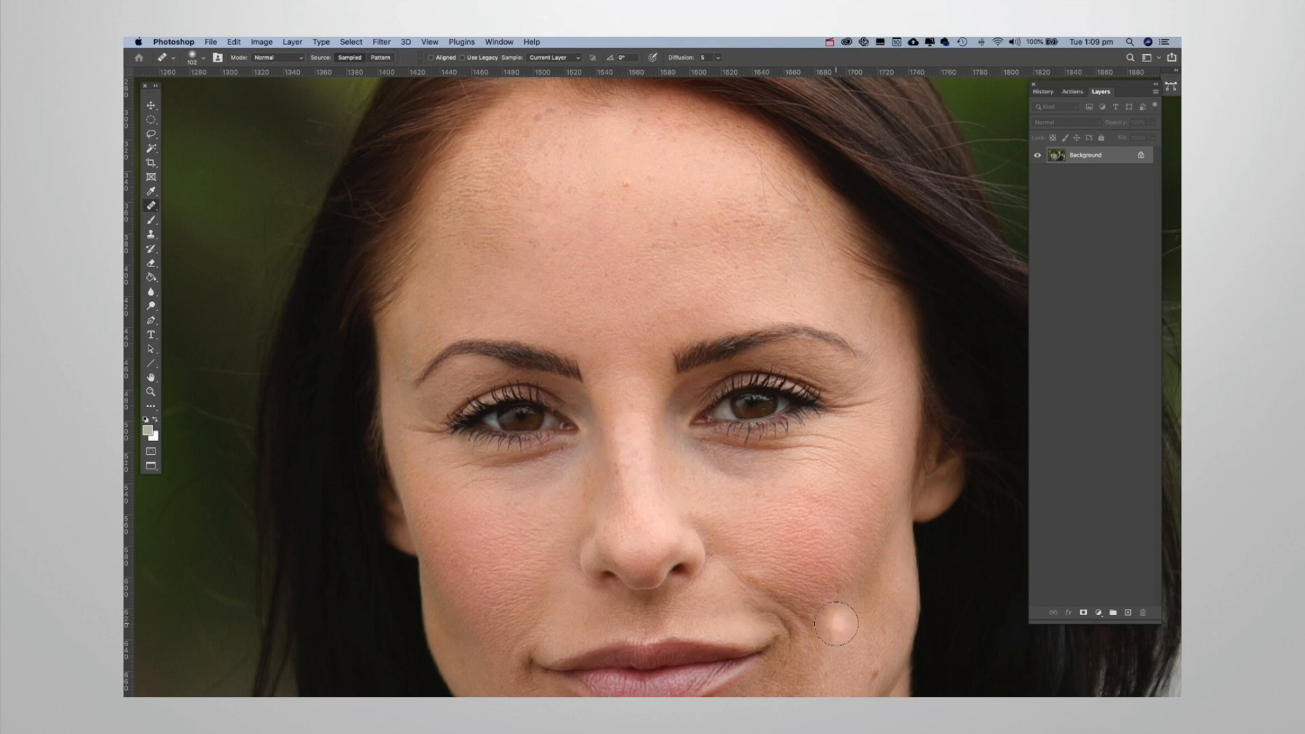
scroll(760, 528, "down", 5)
scroll(760, 529, "right", 2)
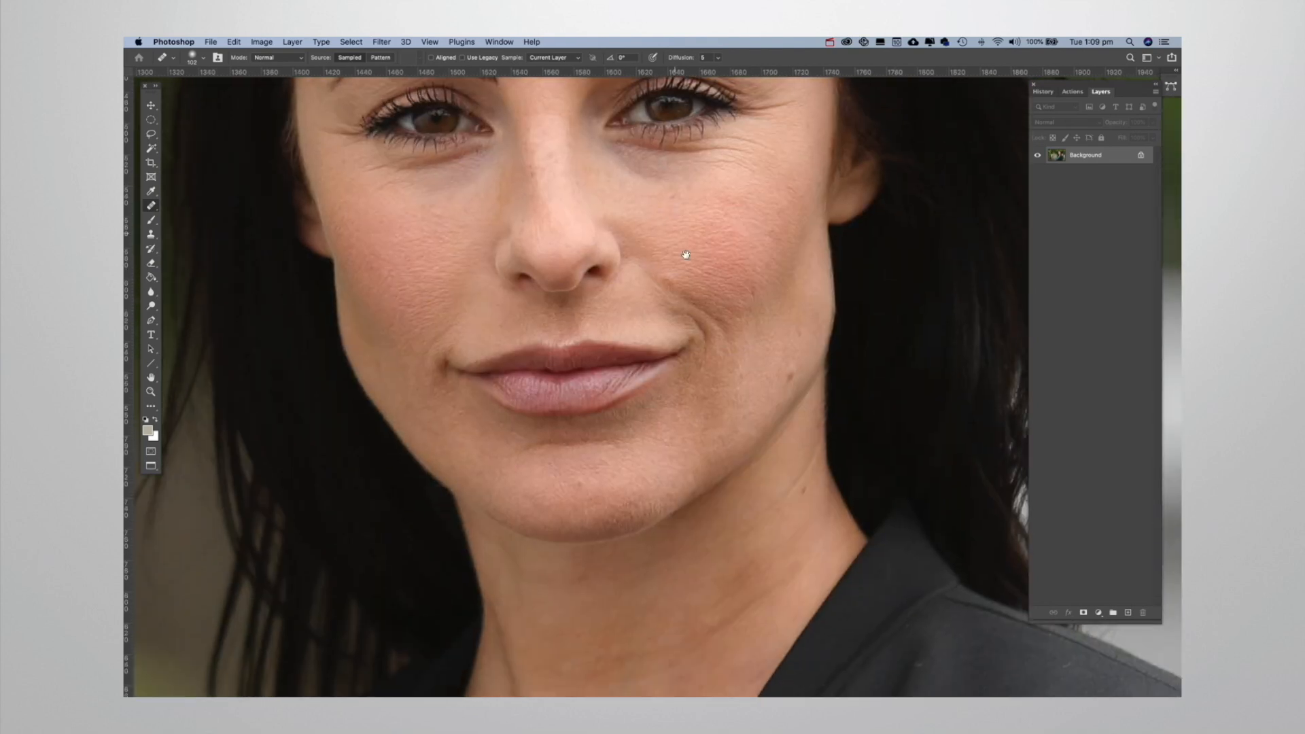
left_click(773, 386, "alt")
left_click(783, 377)
key("z")
left_click(619, 379, "alt")
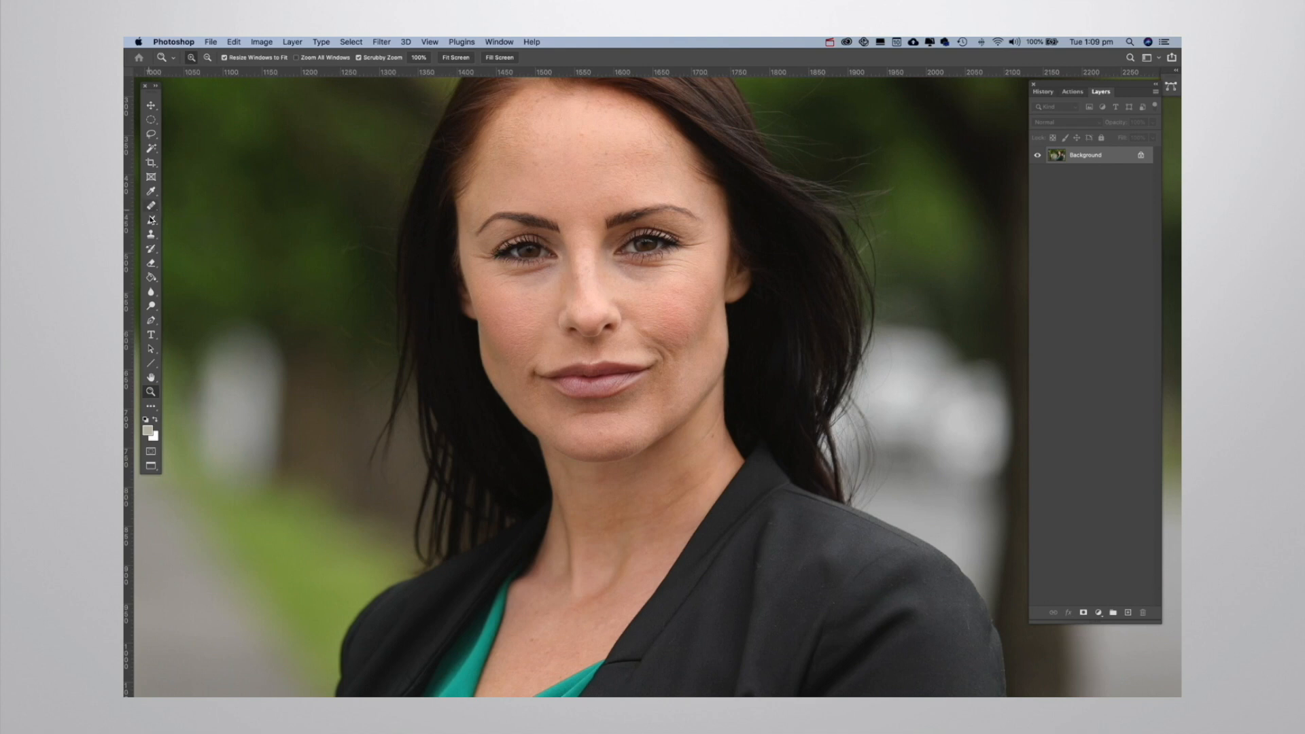
Outline the large white highlight at the photo's top edge with the Patch tool and replace it with the green foliage beside it.
left_click_drag(153, 205, 195, 226)
key("z")
left_click(349, 455, "alt")
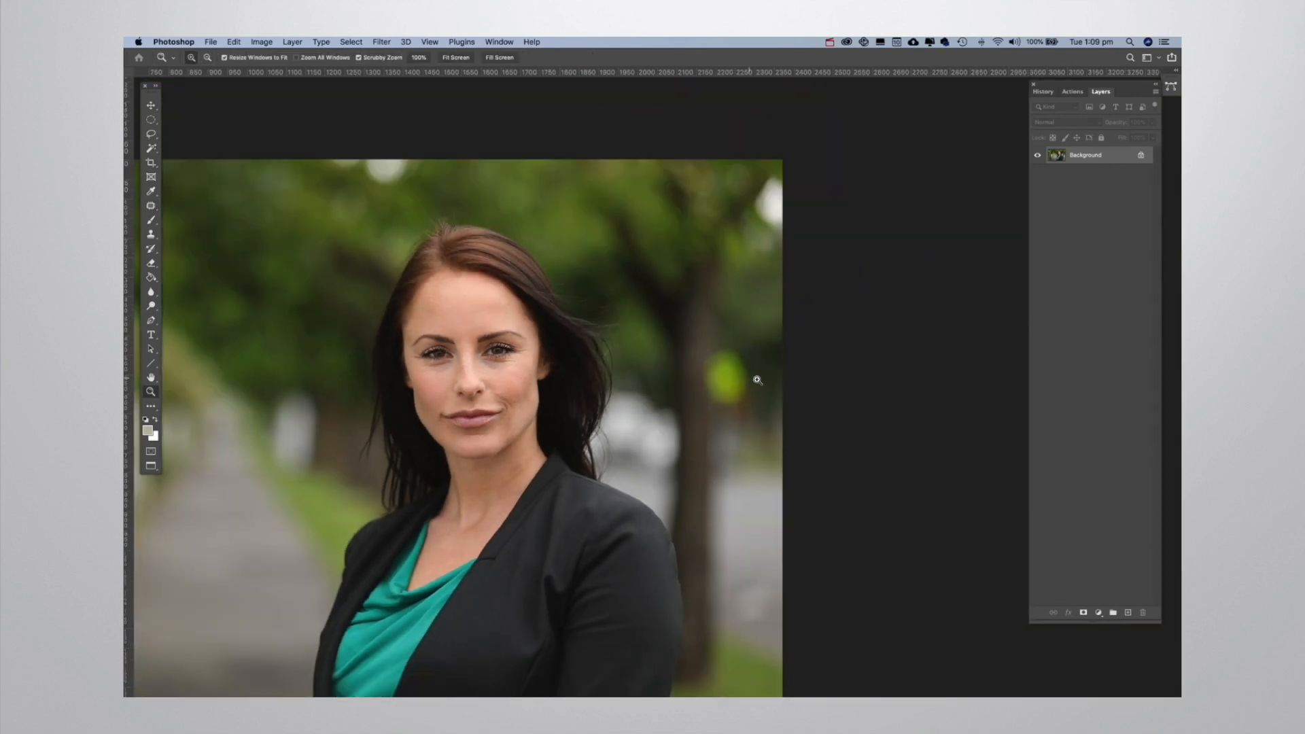
left_click_drag(568, 293, 523, 312)
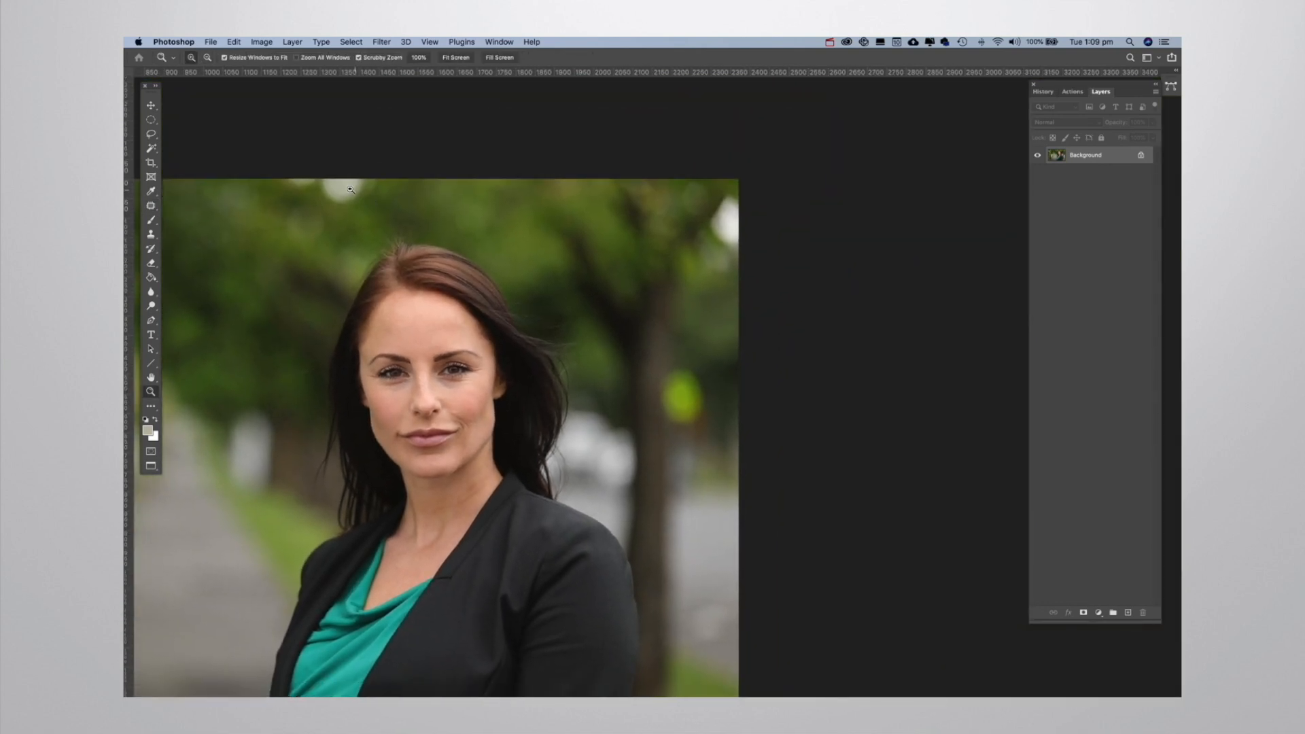
left_click_drag(360, 200, 508, 300)
left_click(438, 268)
left_click(414, 277)
key("j")
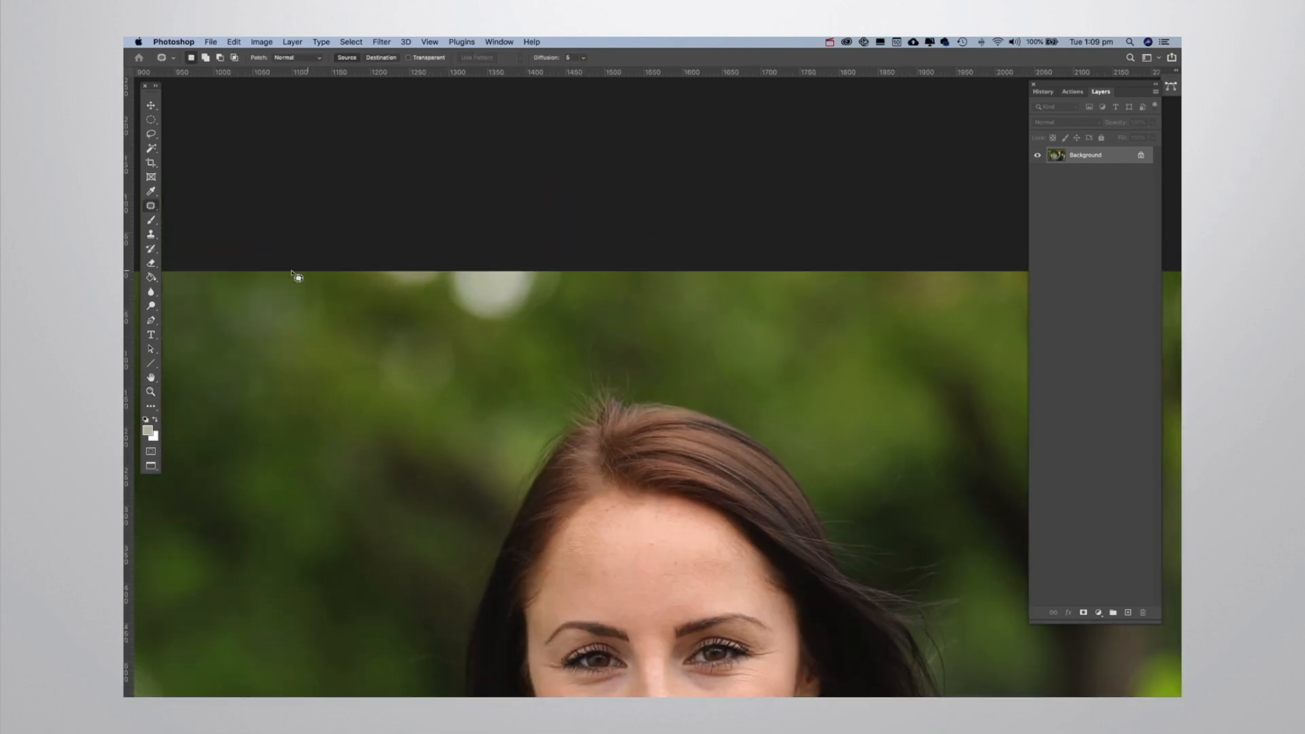
right_click(151, 207)
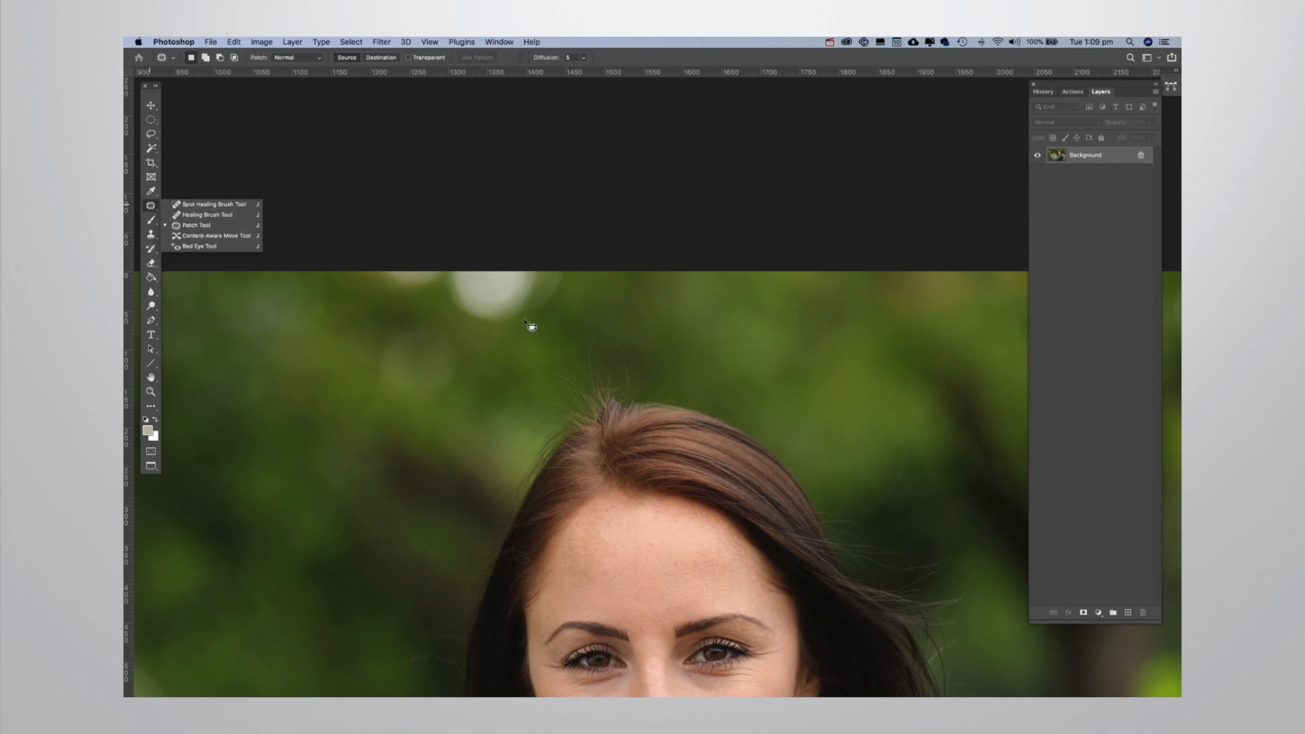
mouse_move(433, 273)
left_mouse_down()
mouse_move(455, 322)
mouse_move(505, 335)
mouse_move(536, 329)
mouse_move(567, 280)
mouse_move(526, 255)
mouse_move(415, 255)
left_mouse_up()
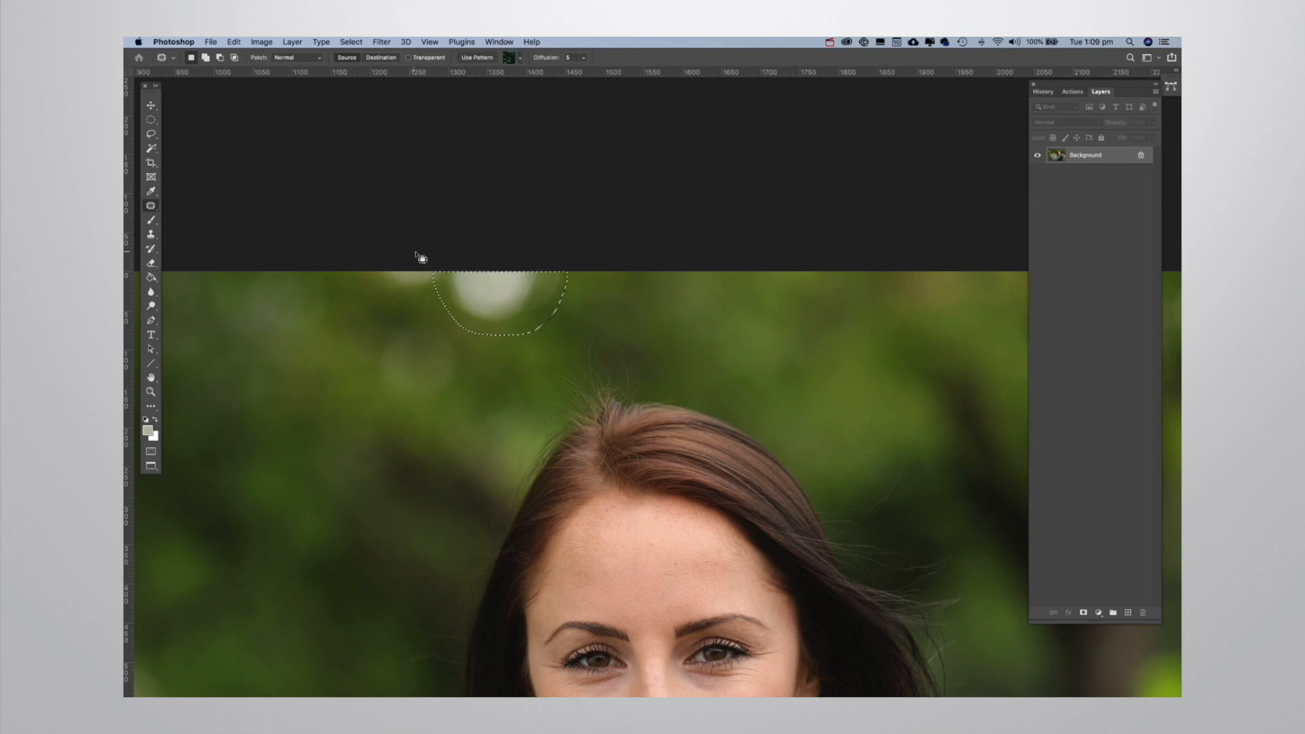
left_click_drag(518, 304, 688, 308)
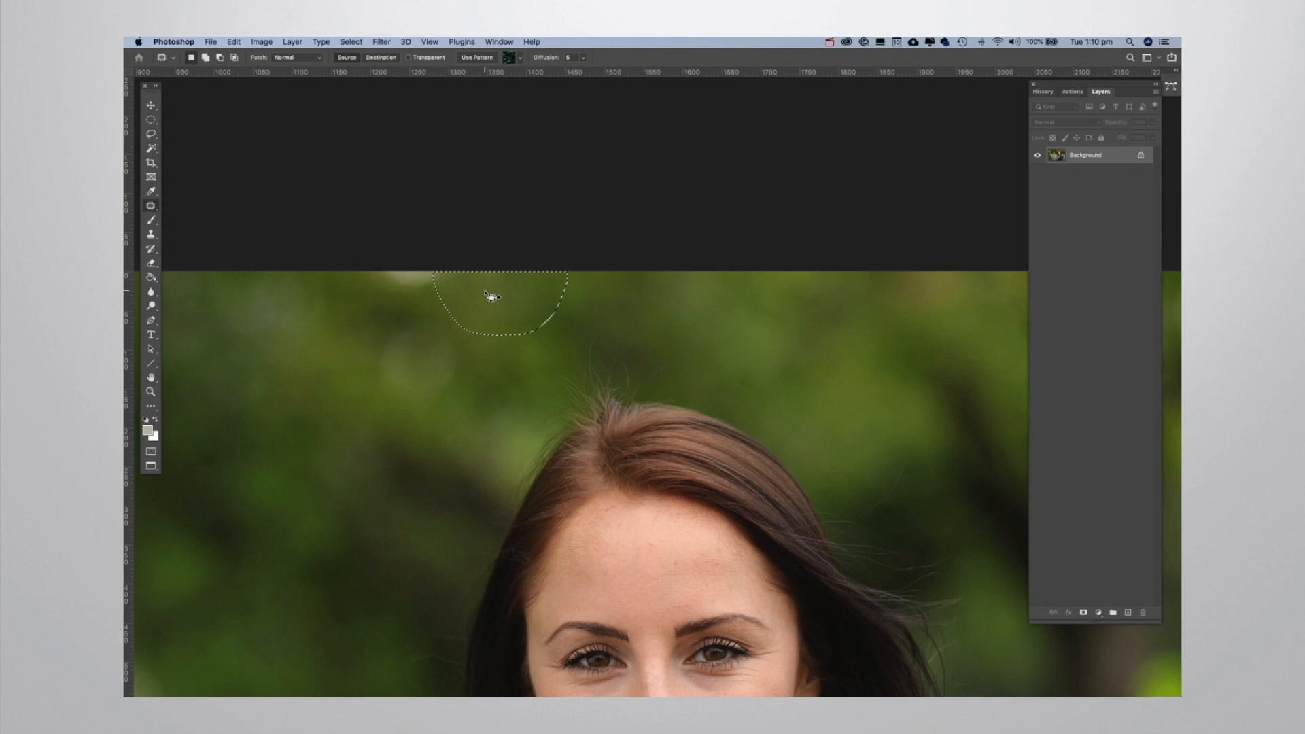
Patch the smaller pale highlight beside the first one with nearby foliage and clear the selection.
mouse_move(455, 276)
left_mouse_down()
mouse_move(373, 280)
mouse_move(392, 259)
mouse_move(459, 259)
mouse_move(395, 277)
mouse_move(544, 282)
left_mouse_up()
key("super+d")
key("z")
left_click(572, 341, "alt")
left_click(574, 339, "alt")
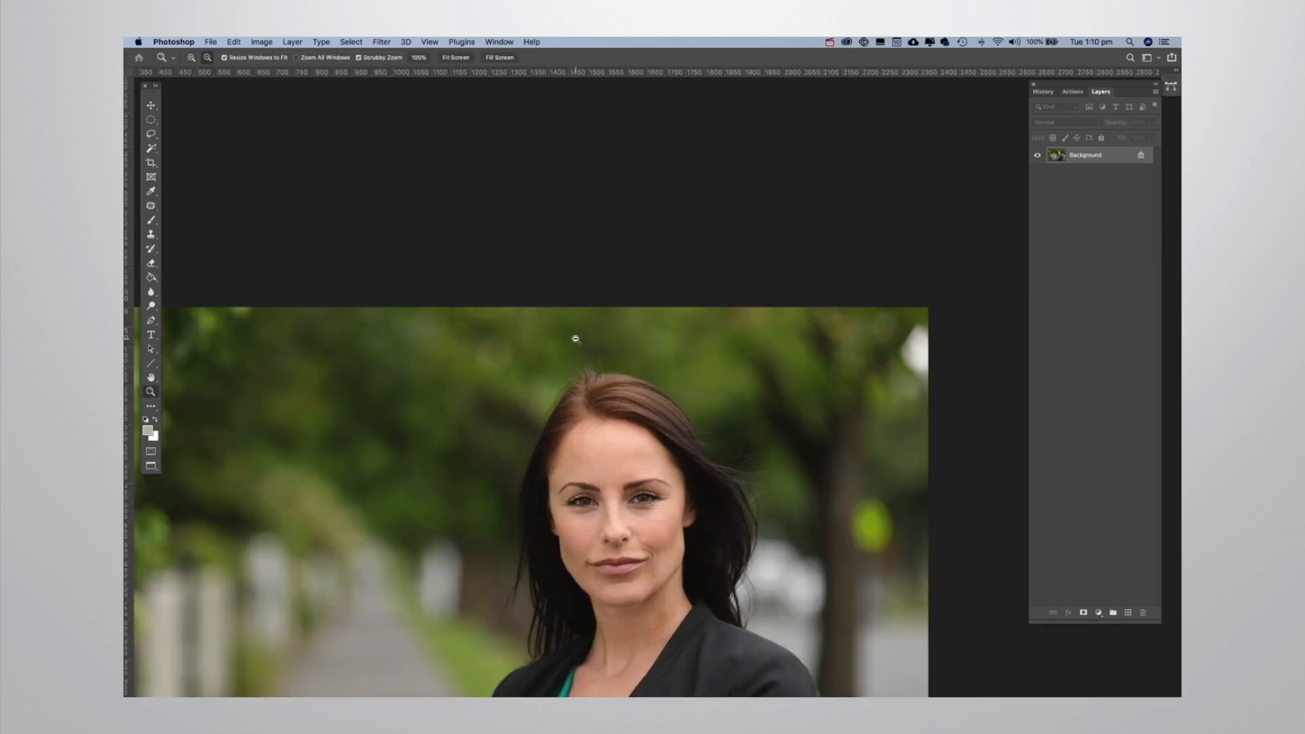
left_click(574, 339, "alt")
left_click_drag(605, 393, 635, 313)
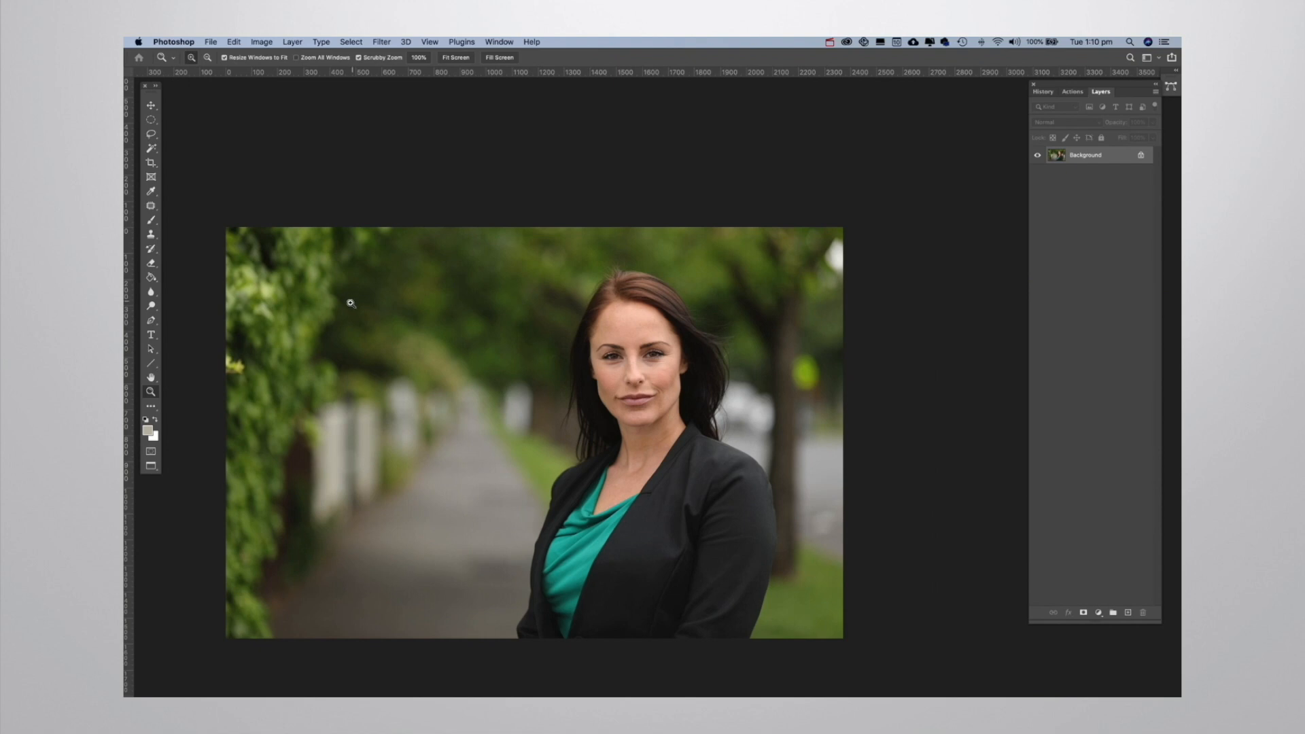
Lasso the yellow leaves at the hedge's outer edge, replace them with a Content-Aware fill, and deselect.
left_click(244, 380)
left_click_drag(244, 381, 442, 325)
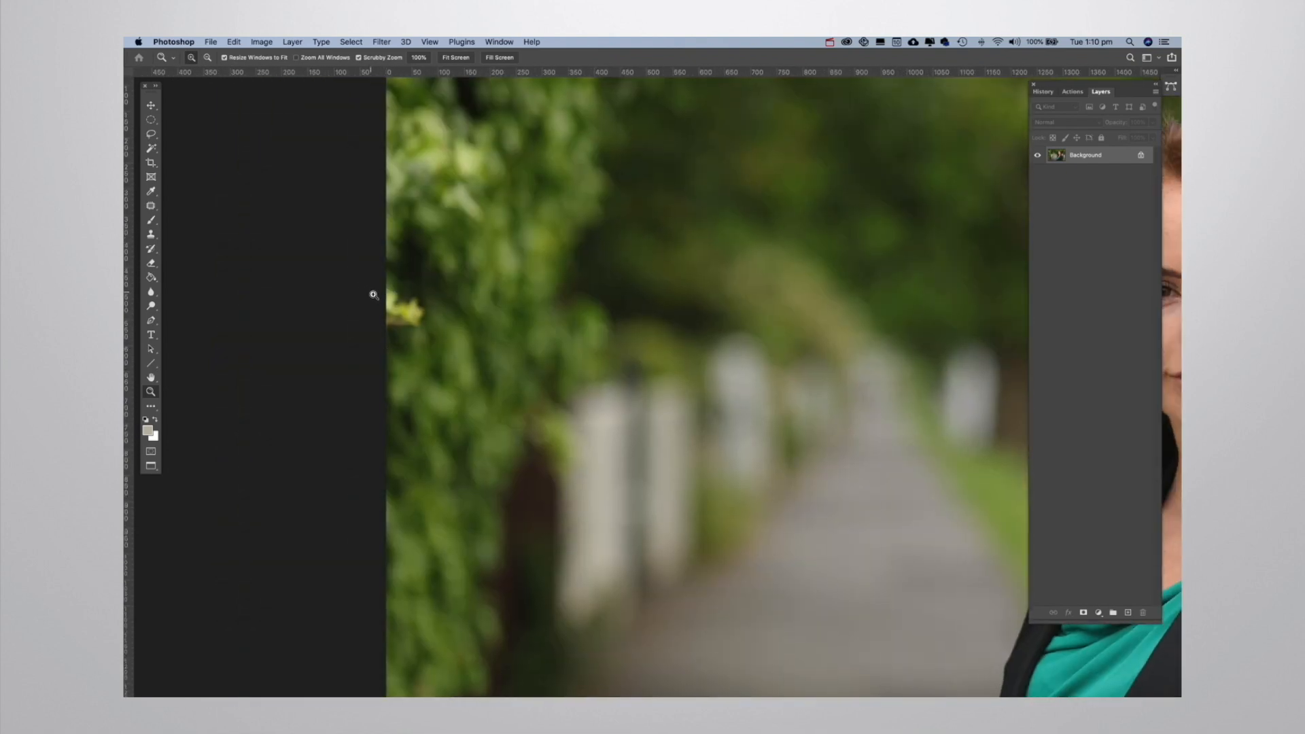
key("l")
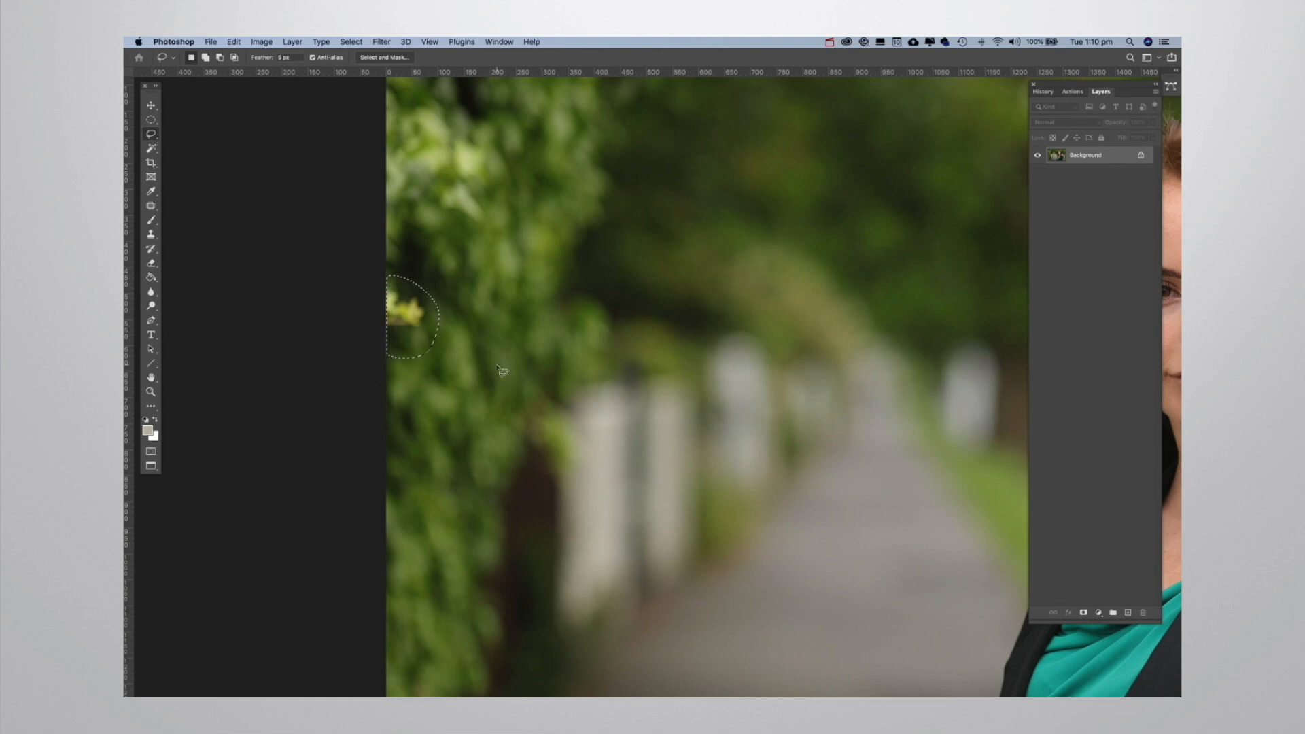
key("shift+BackSpace")
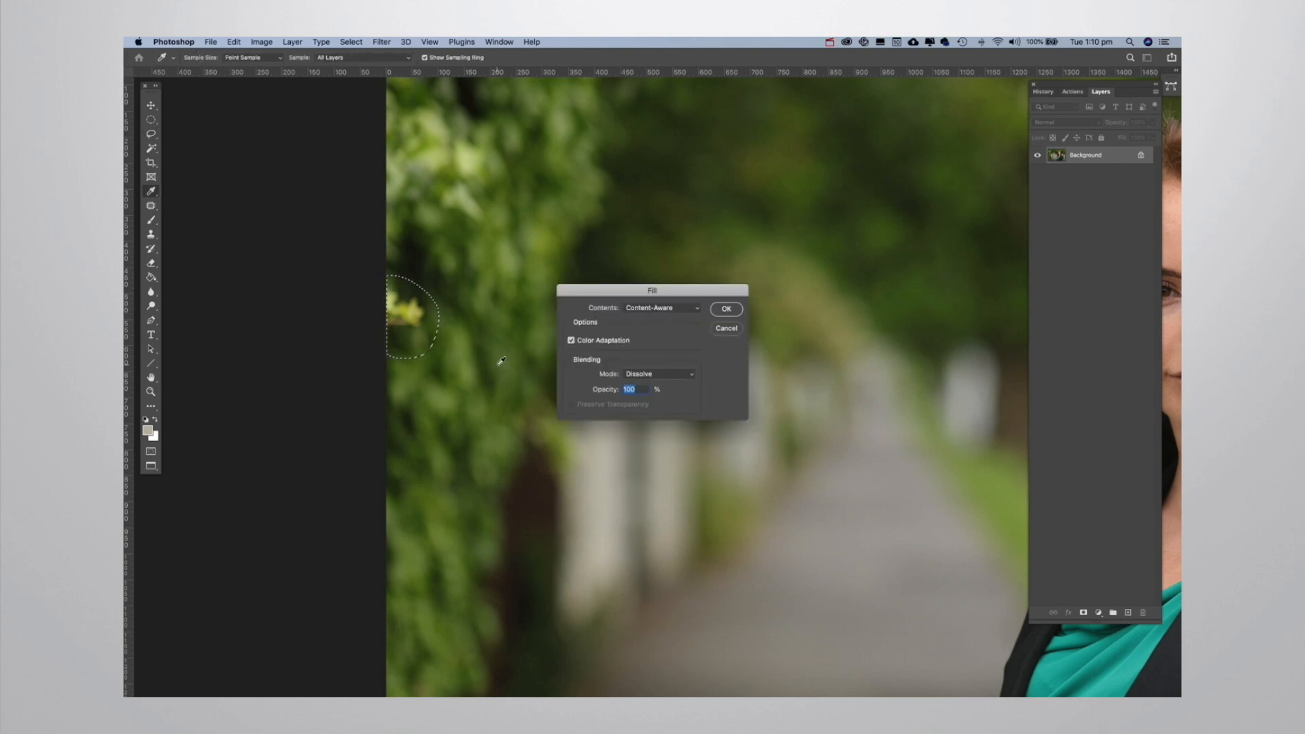
left_click(726, 310)
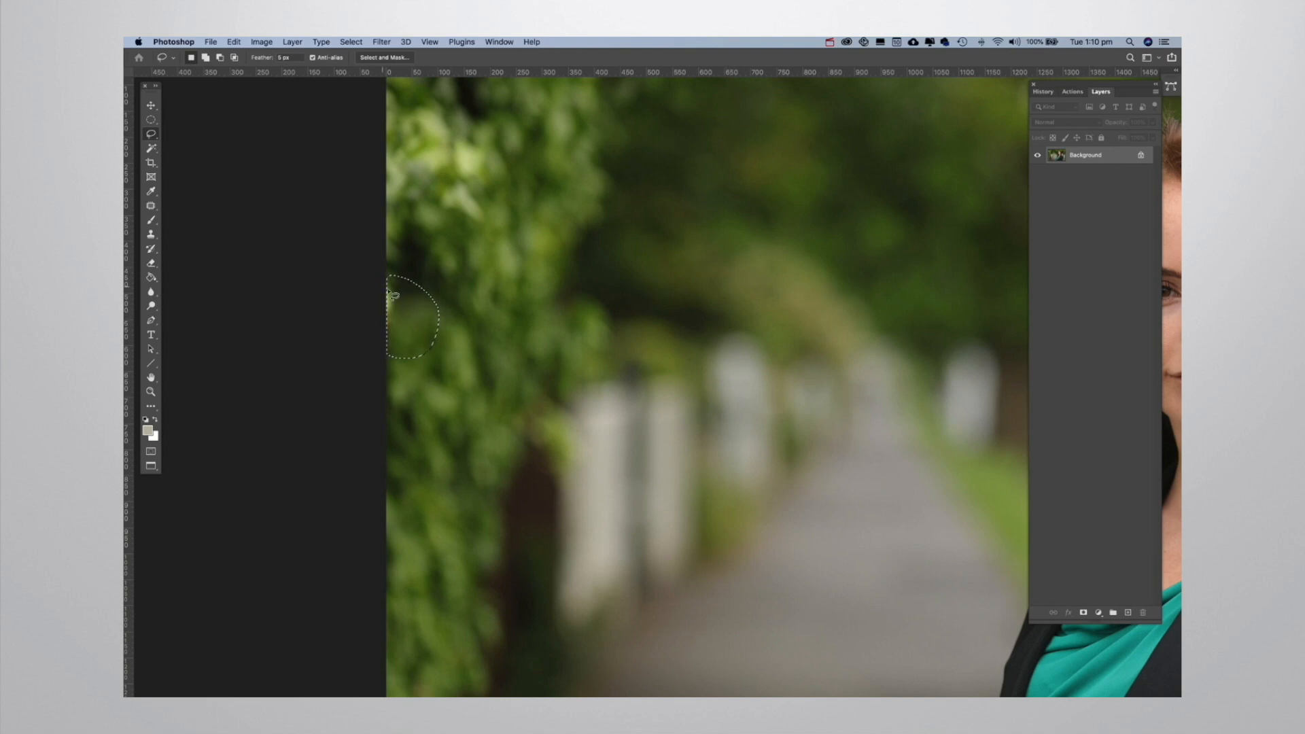
key("super+d")
key("z")
left_click(646, 428, "alt")
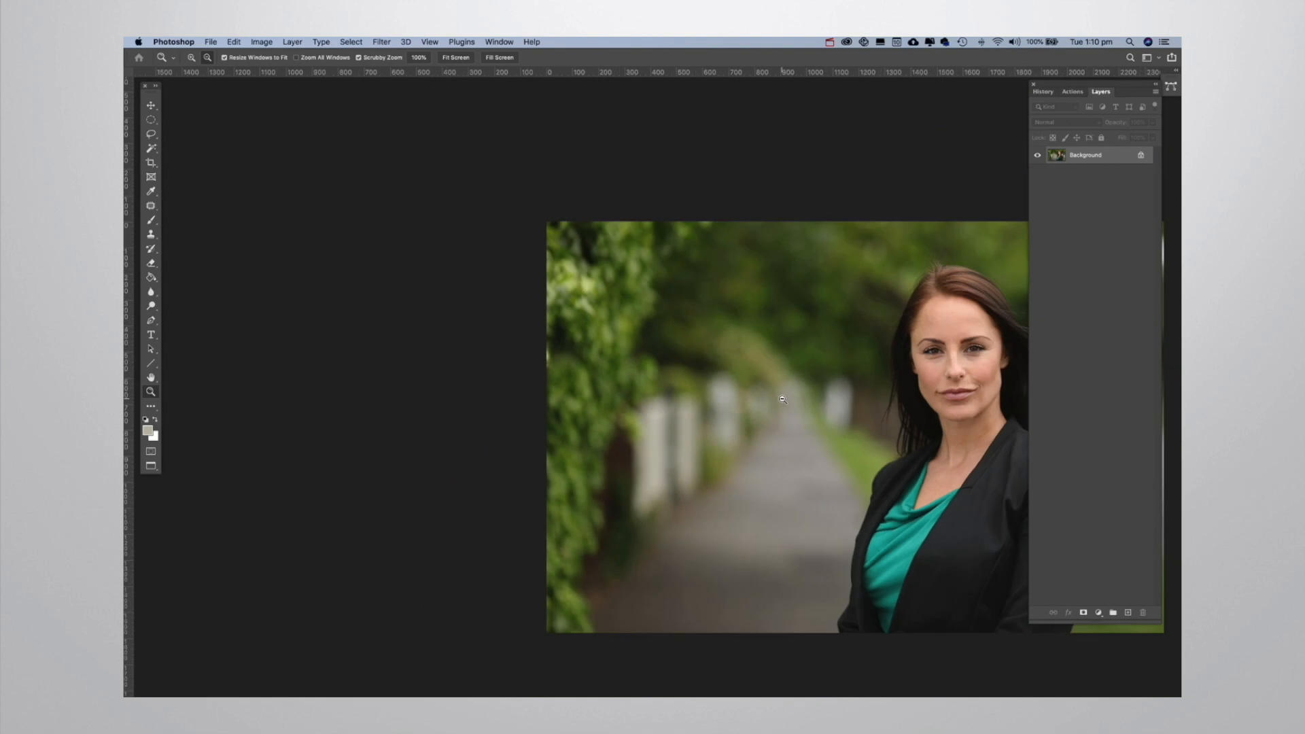
left_click(783, 400, "alt")
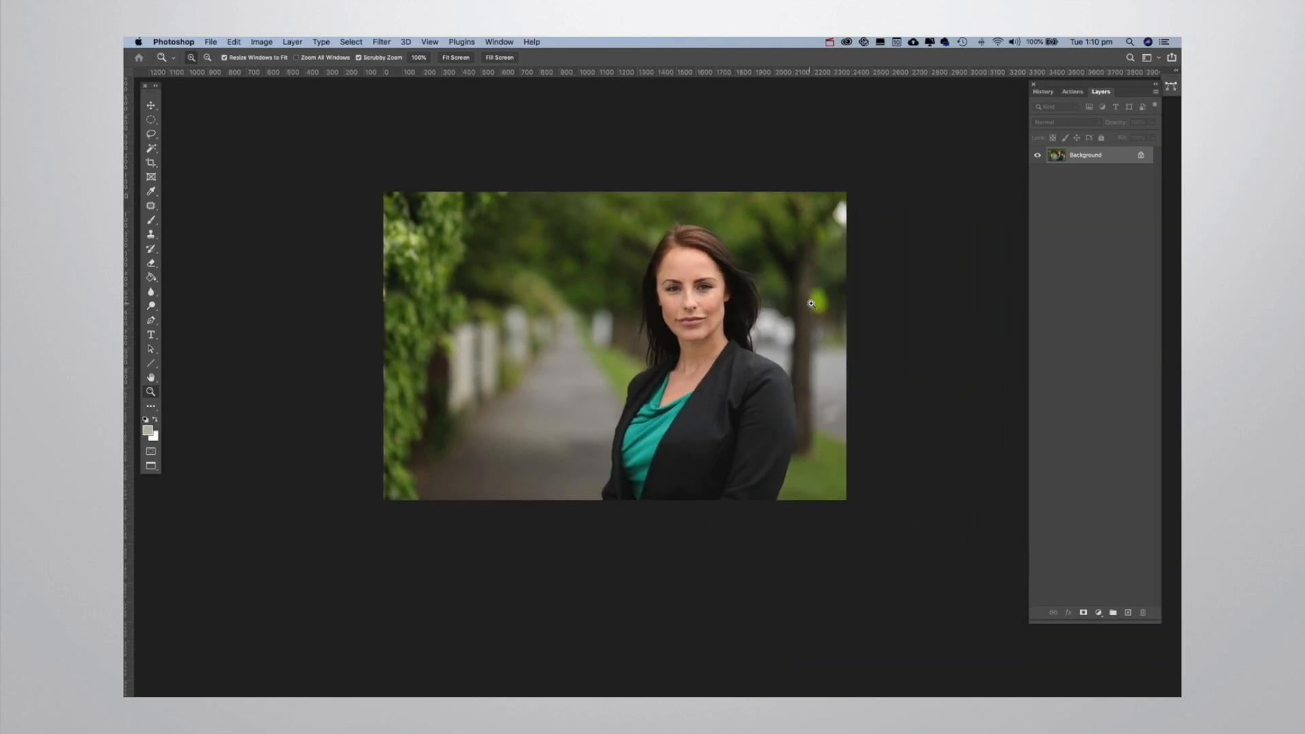
Lasso the bright yellow-green spot beside the tree trunk and replace it with a Content-Aware fill.
left_click(820, 308)
left_click(820, 308)
left_click(820, 308)
left_click_drag(824, 313, 744, 302)
left_click(736, 304)
key("l")
mouse_move(751, 205)
left_mouse_down()
mouse_move(680, 223)
mouse_move(676, 262)
mouse_move(702, 333)
mouse_move(758, 338)
mouse_move(780, 306)
mouse_move(773, 229)
mouse_move(745, 208)
left_mouse_up()
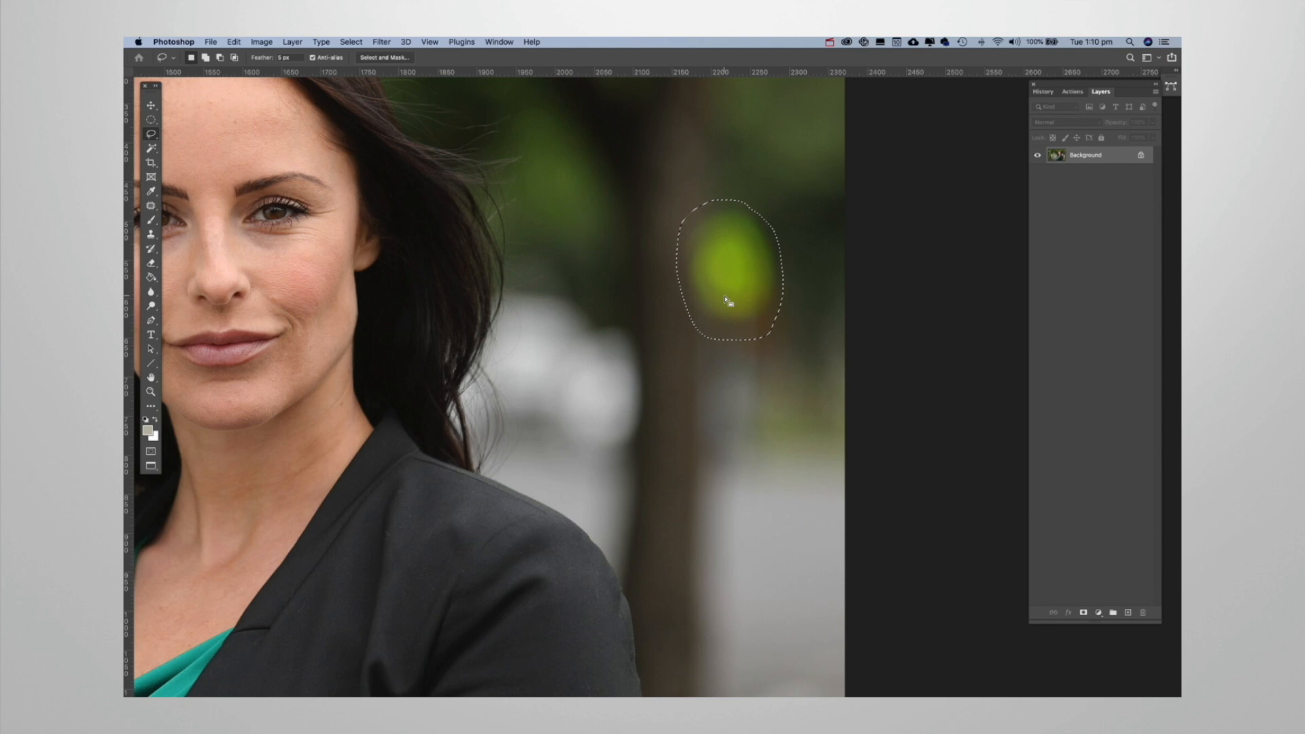
key("shift+BackSpace")
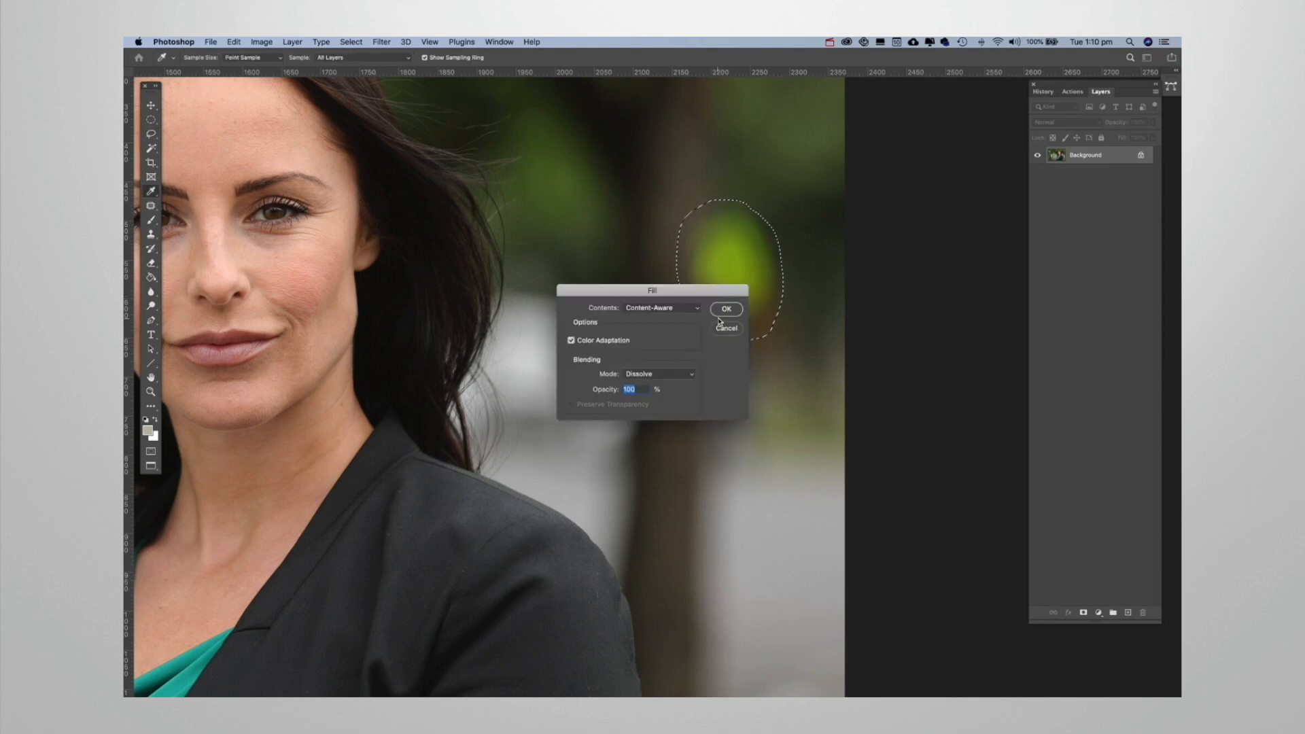
left_click(727, 310)
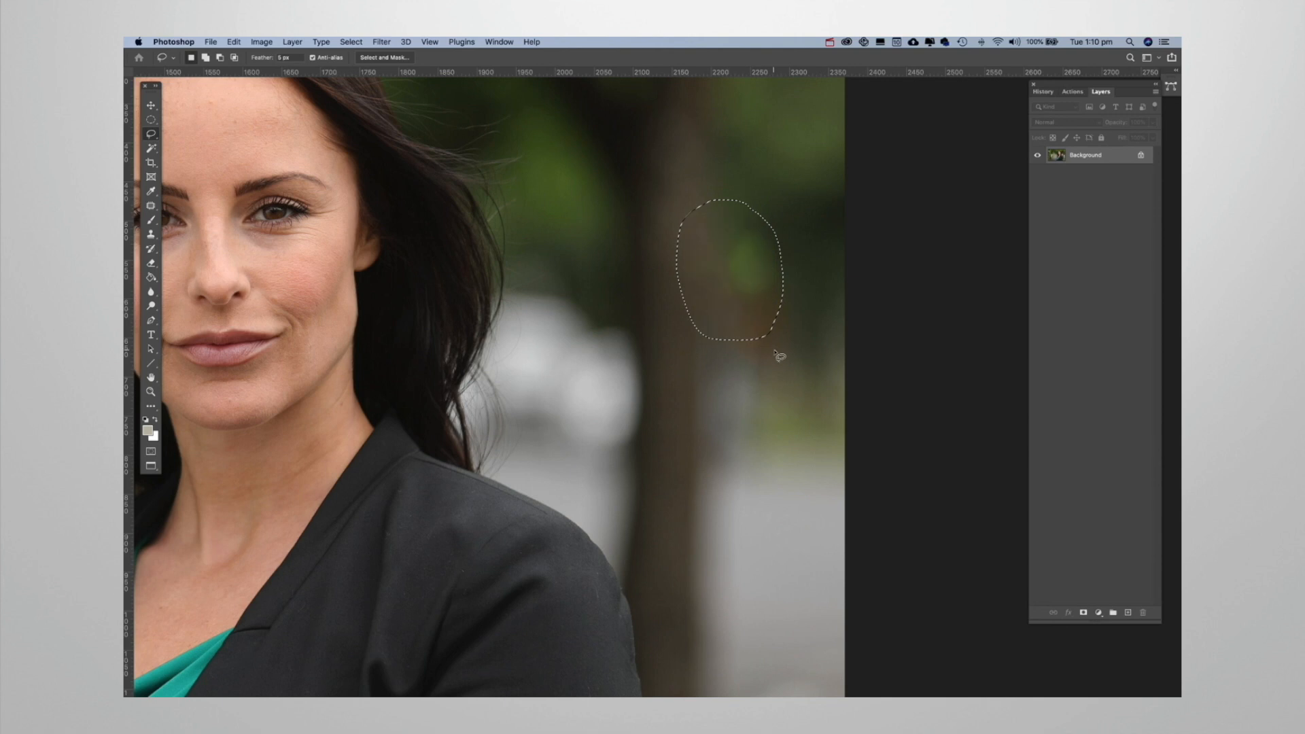
key("z")
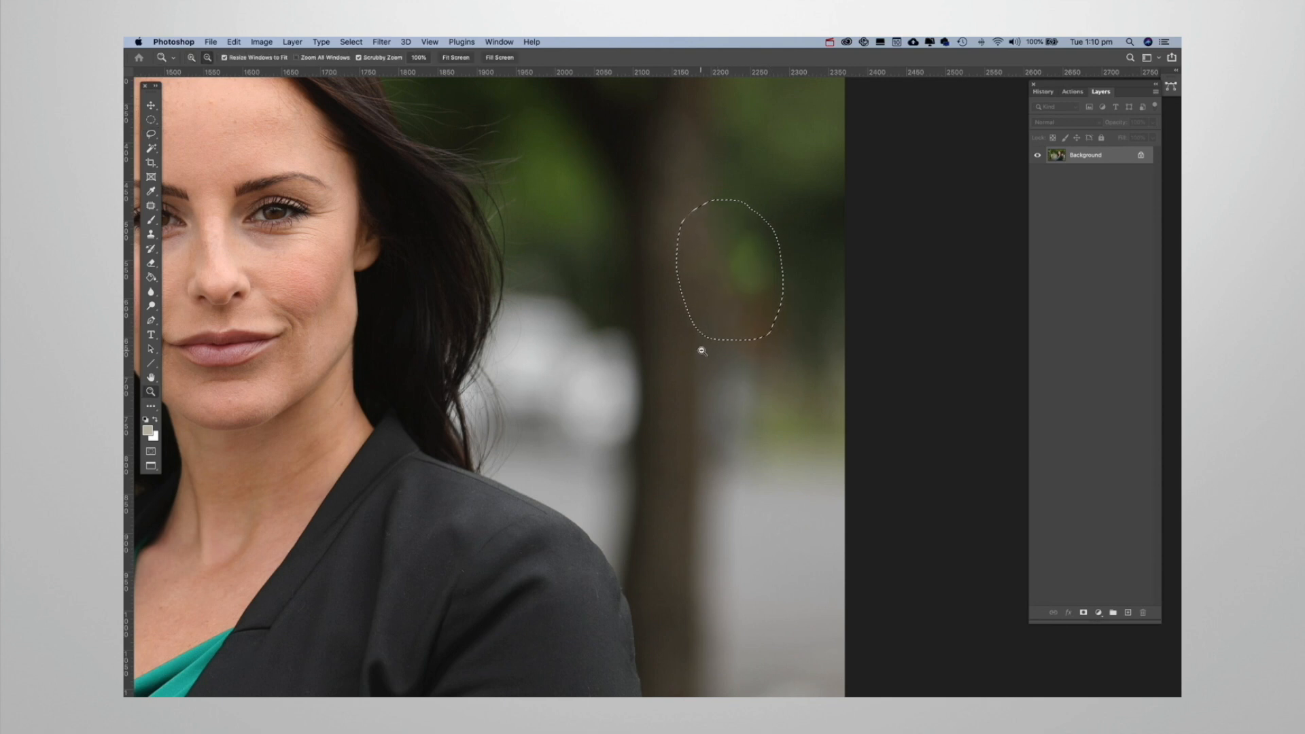
left_click(700, 349, "alt")
left_click(700, 350, "alt")
left_click(700, 350, "alt")
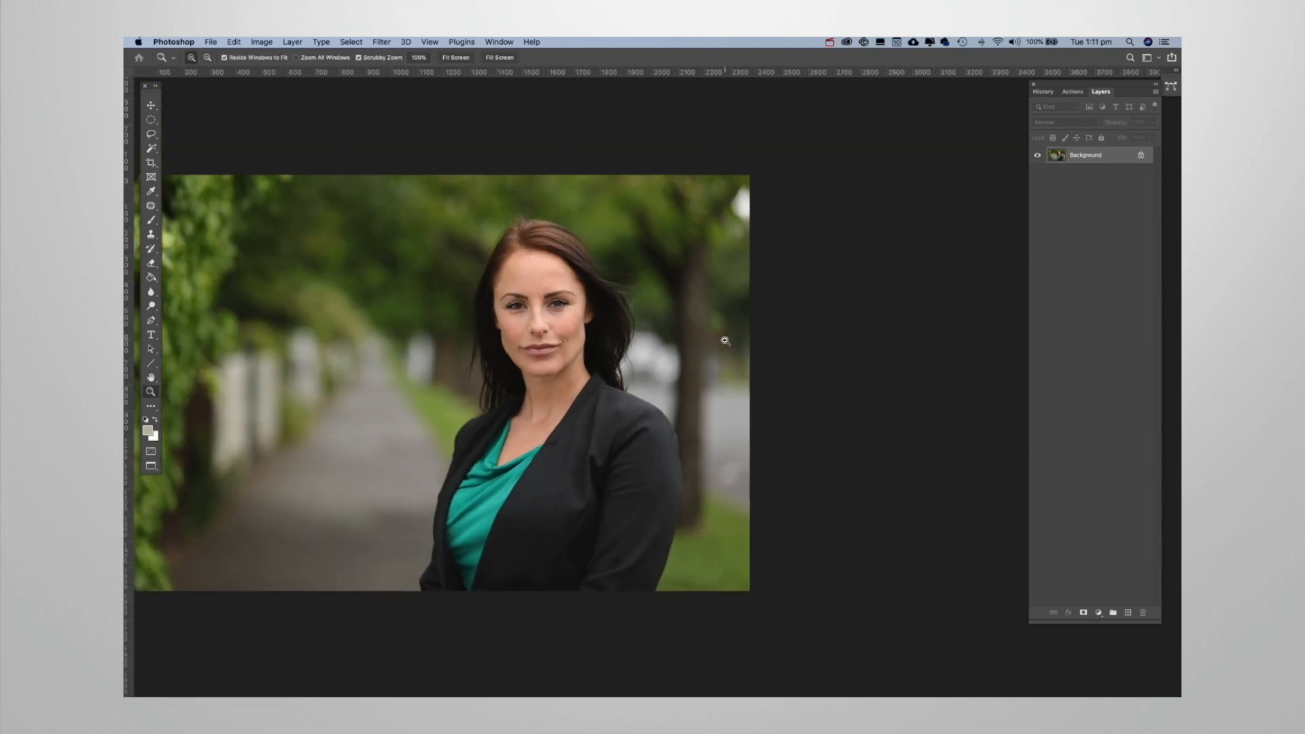
Lasso the leftover green patch beside the tree trunk again and blend it in with another Content-Aware fill.
left_click(724, 344)
left_click(725, 360)
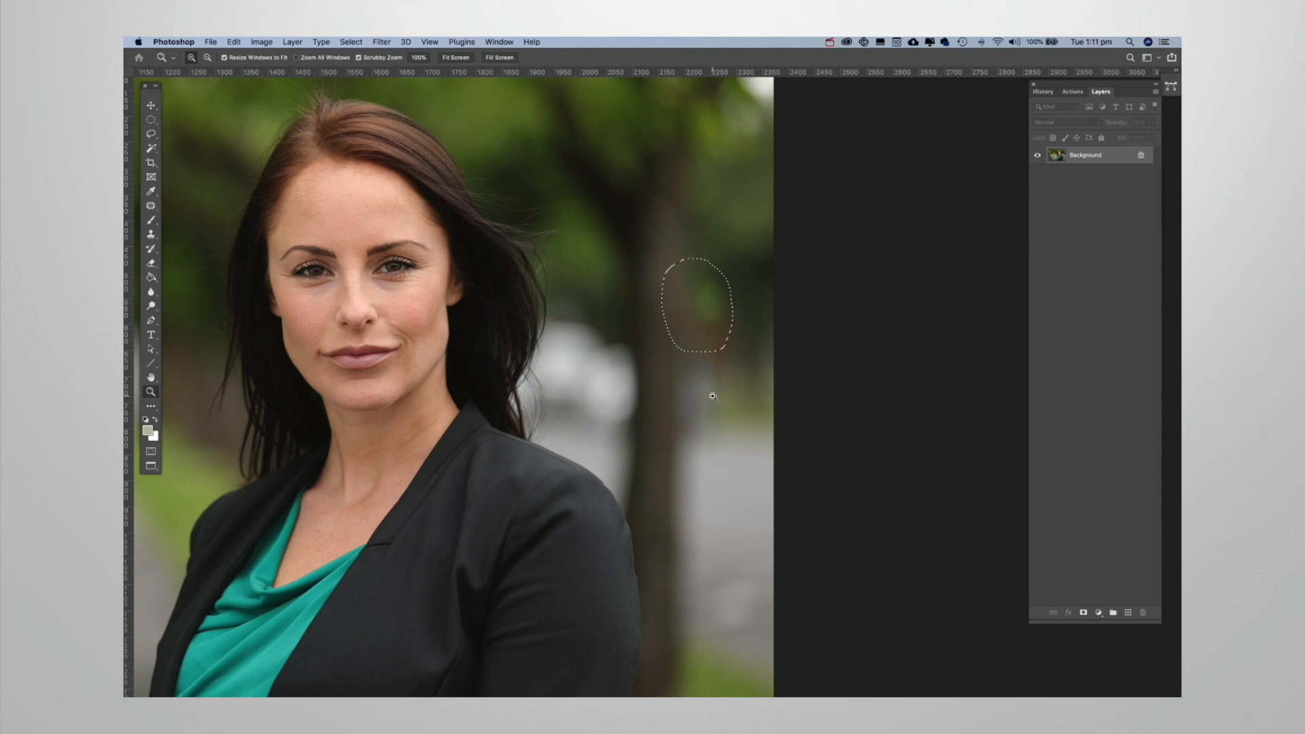
left_click(711, 393)
key("l")
left_click(756, 297)
mouse_move(748, 237)
left_mouse_down()
mouse_move(732, 211)
mouse_move(690, 205)
mouse_move(675, 273)
mouse_move(688, 302)
mouse_move(753, 304)
mouse_move(767, 268)
mouse_move(747, 234)
left_mouse_up()
left_click_drag(719, 292, 714, 286)
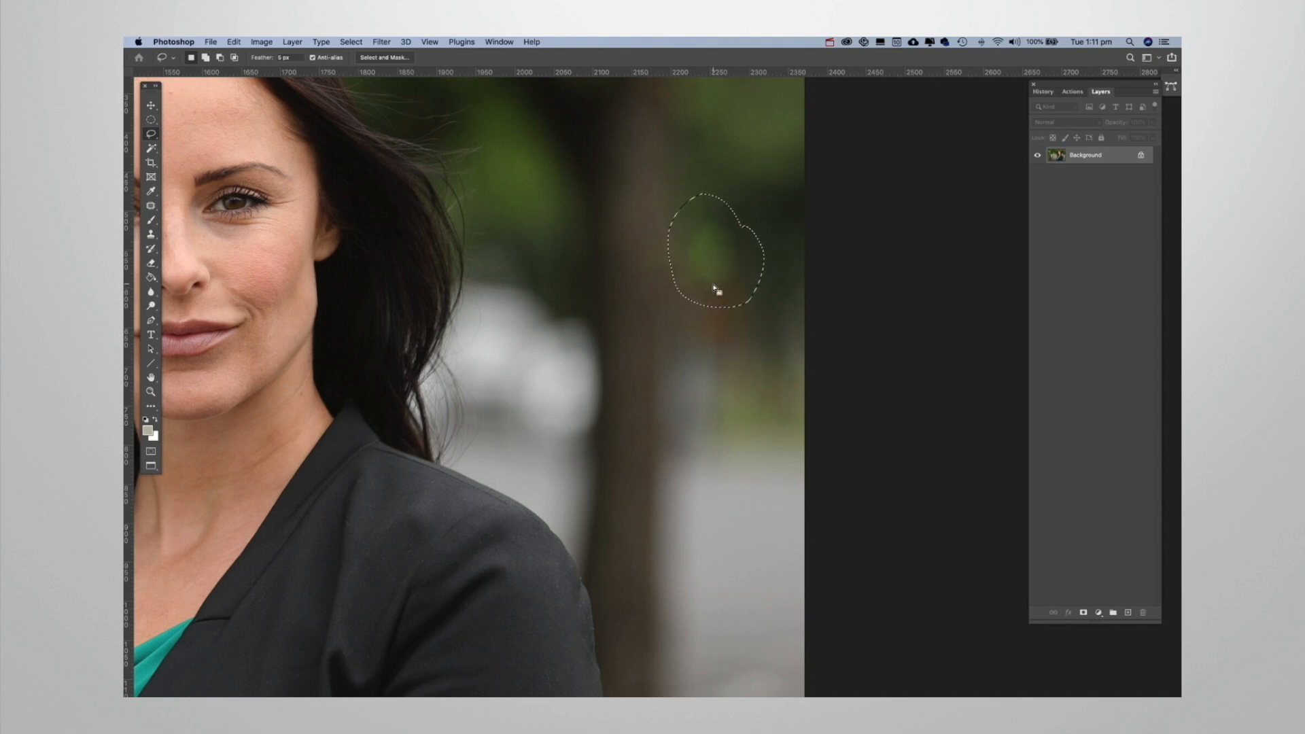
key("shift+BackSpace")
left_click(726, 313)
key("z")
left_click(669, 348, "alt")
left_click(669, 348, "alt")
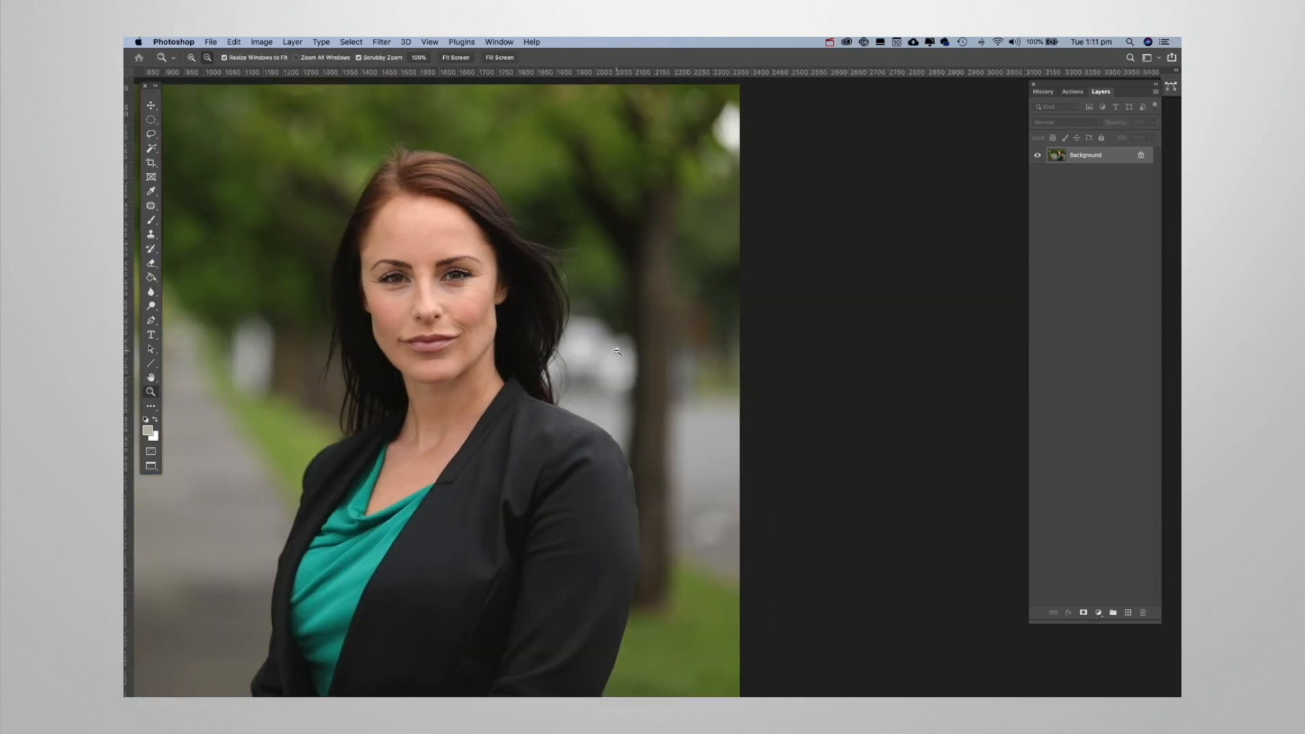
Clone the eye and brow on the image's left side onto the bridge of the nose with the Clone Stamp, and undo it.
left_click(680, 357, "alt")
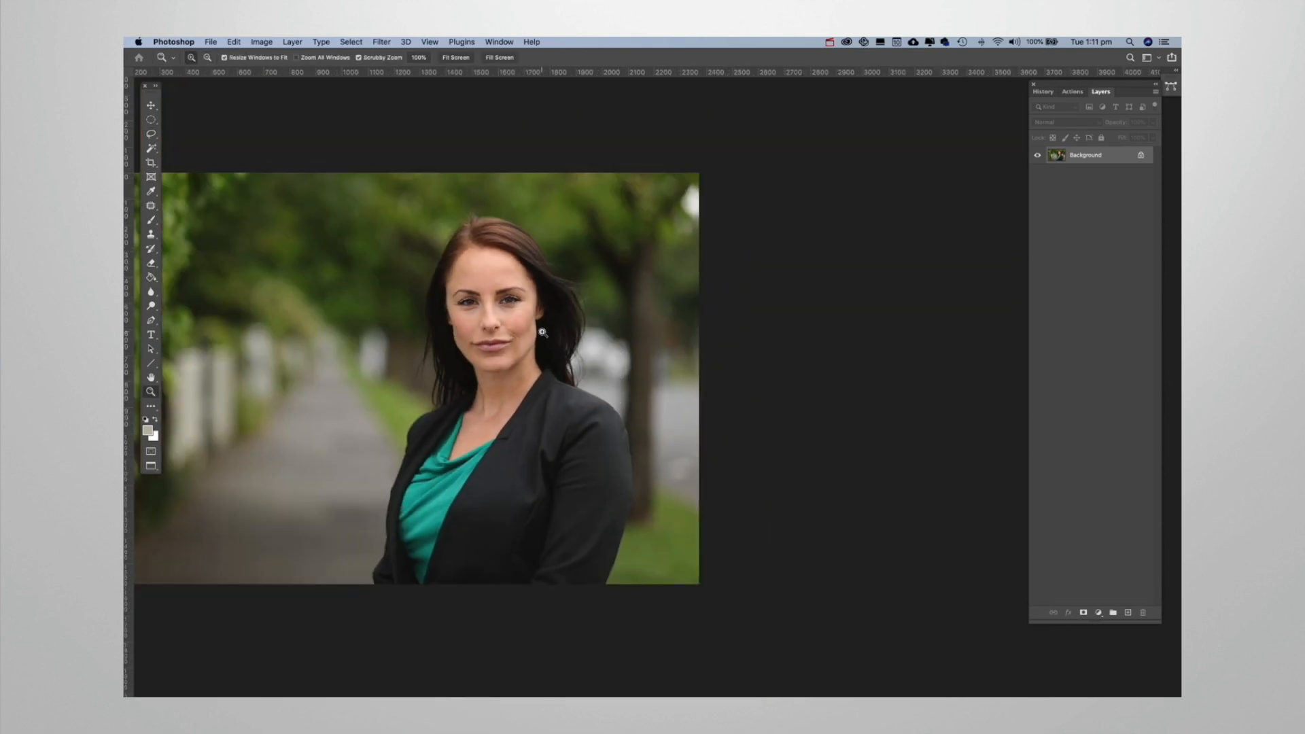
left_click_drag(478, 380, 498, 346)
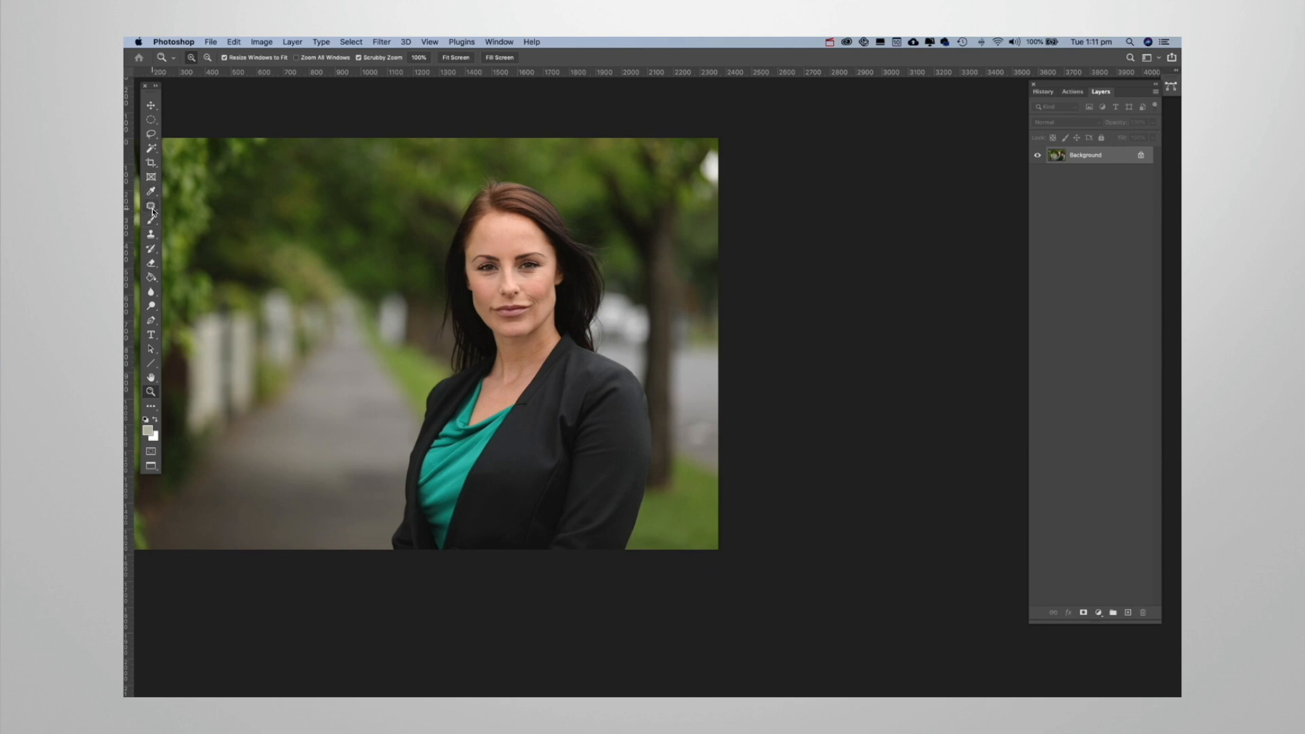
left_click(151, 236)
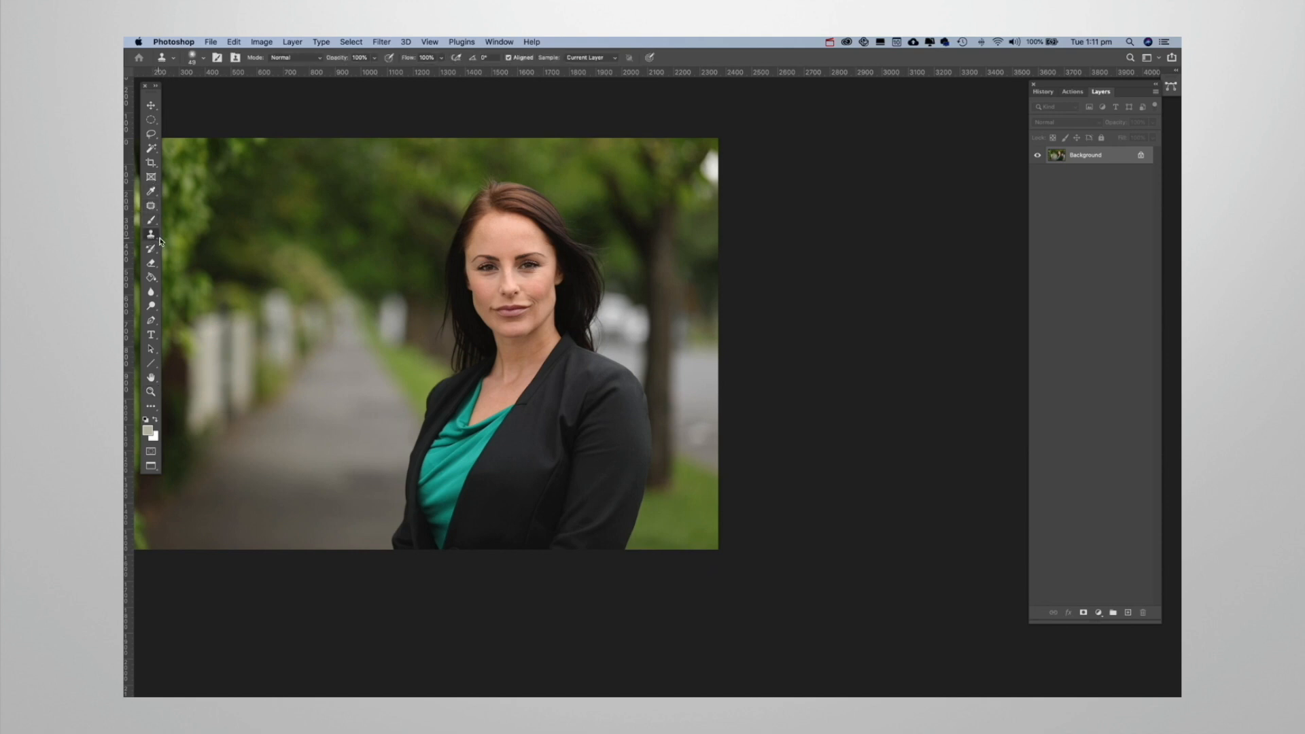
key("z")
left_click(531, 284)
left_click(531, 284)
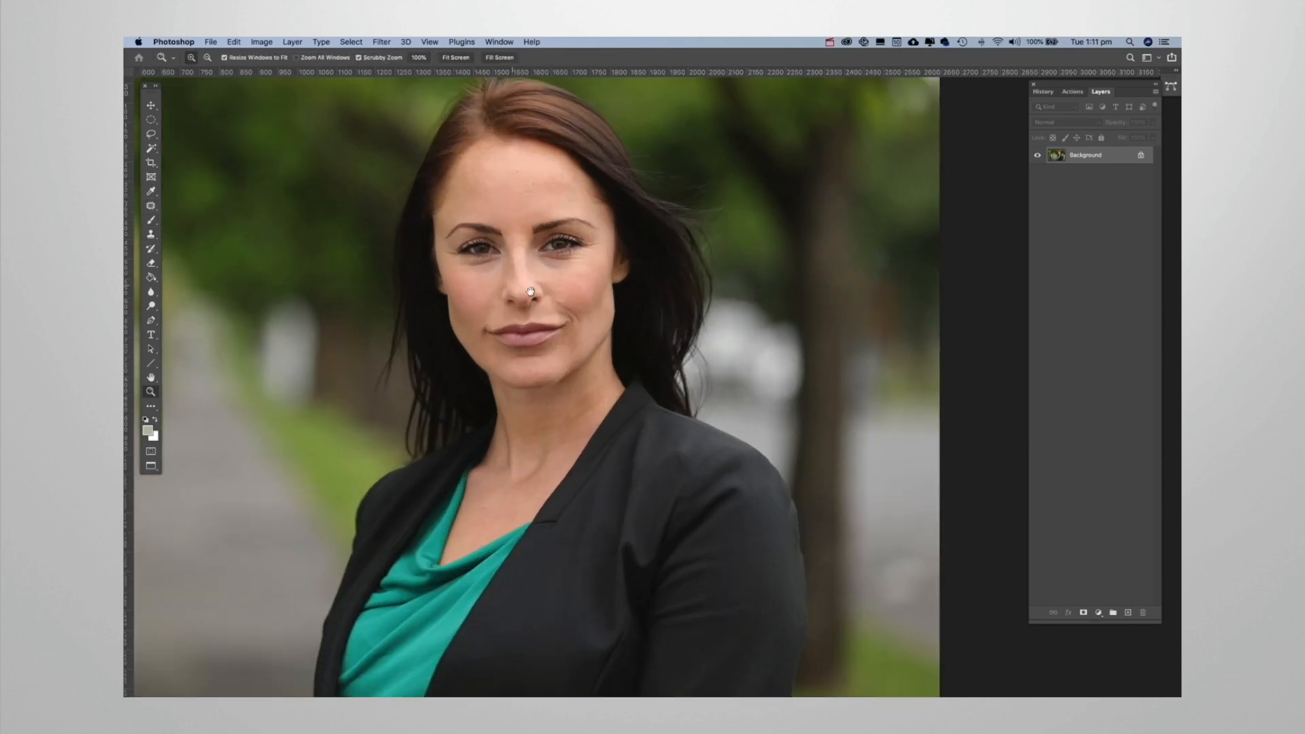
left_click(564, 306)
left_click(575, 299)
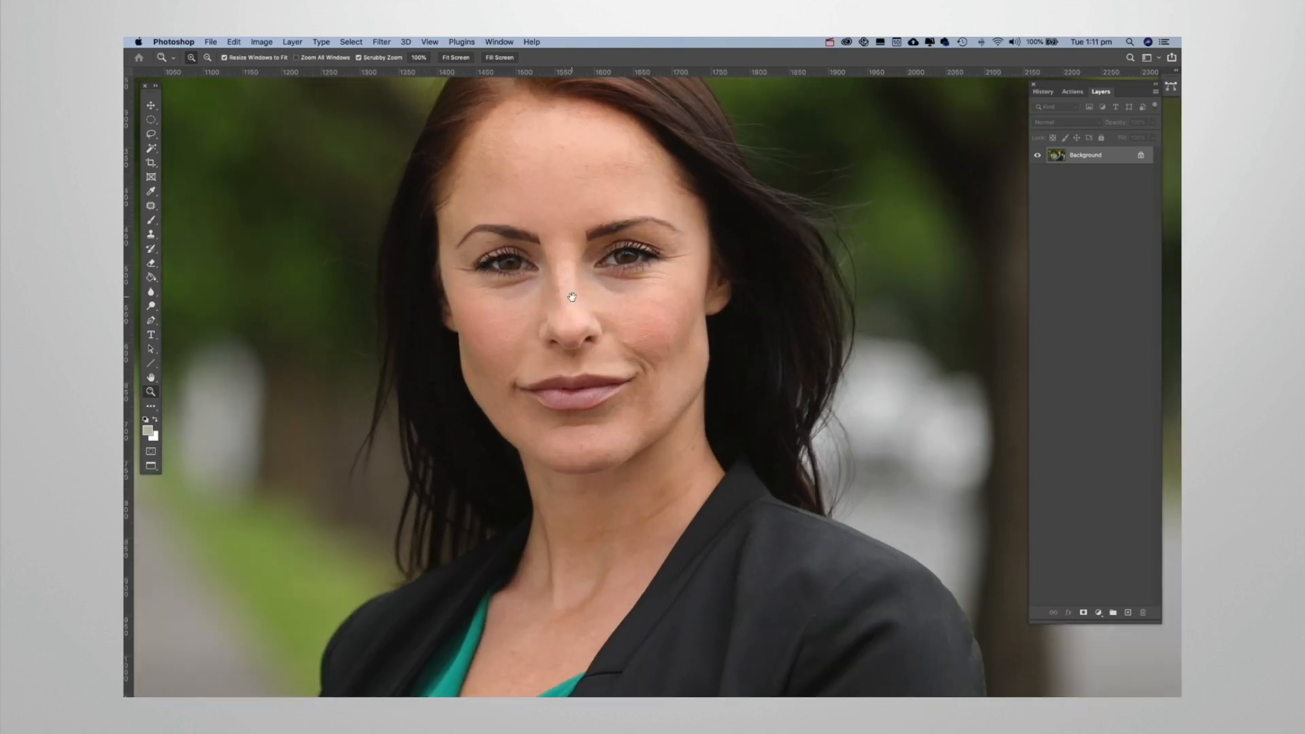
left_click(585, 319)
left_click(587, 321)
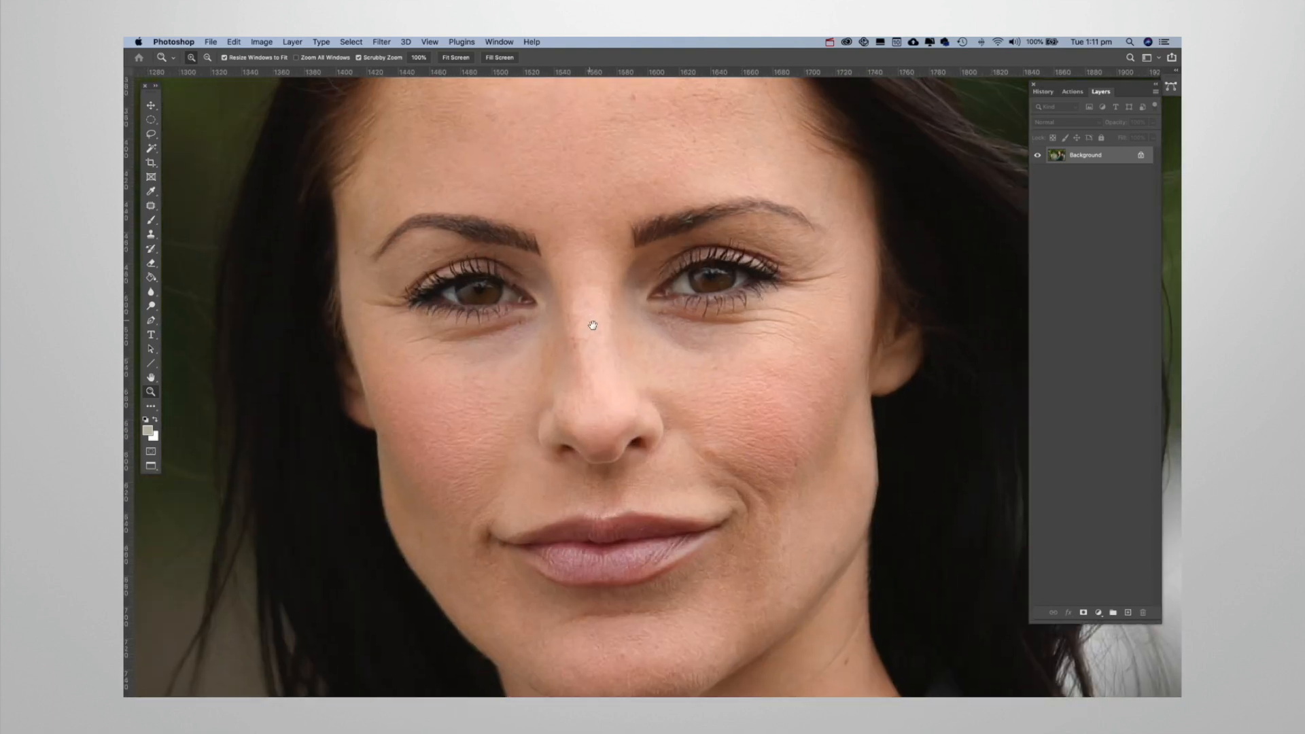
left_click_drag(590, 318, 593, 347)
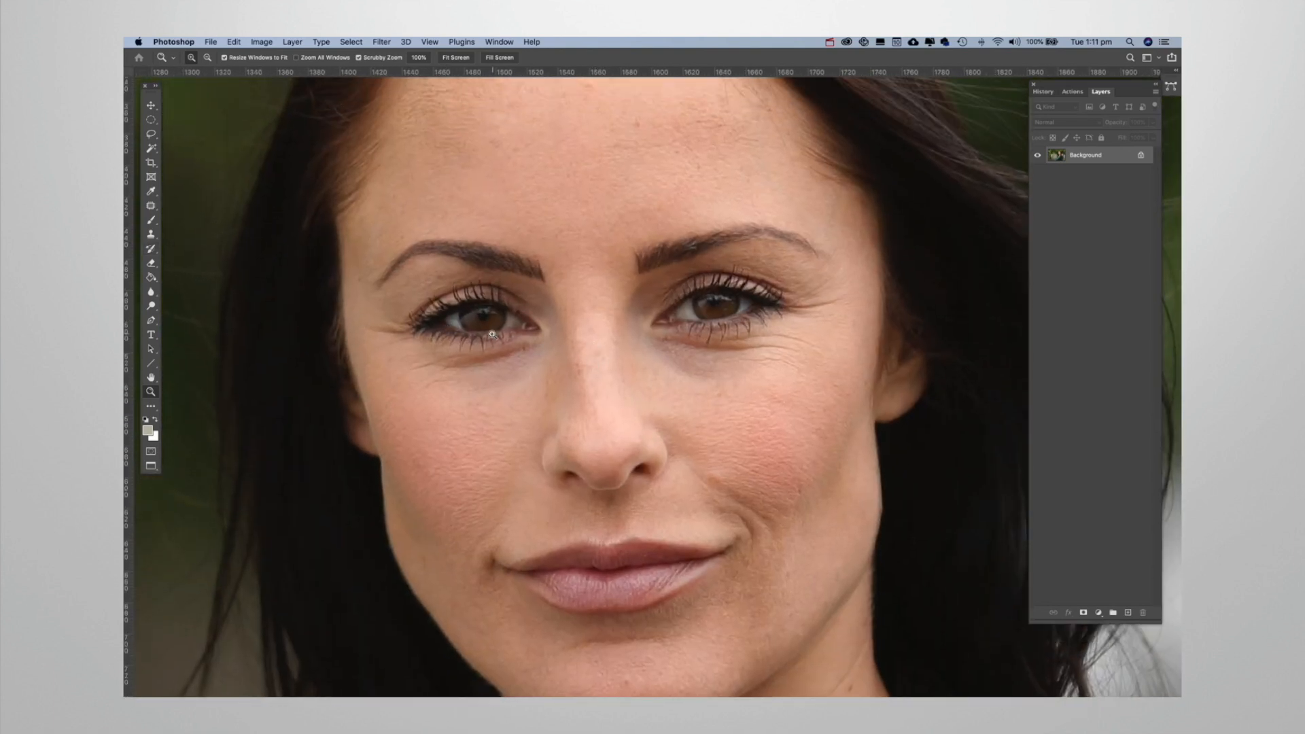
key("s")
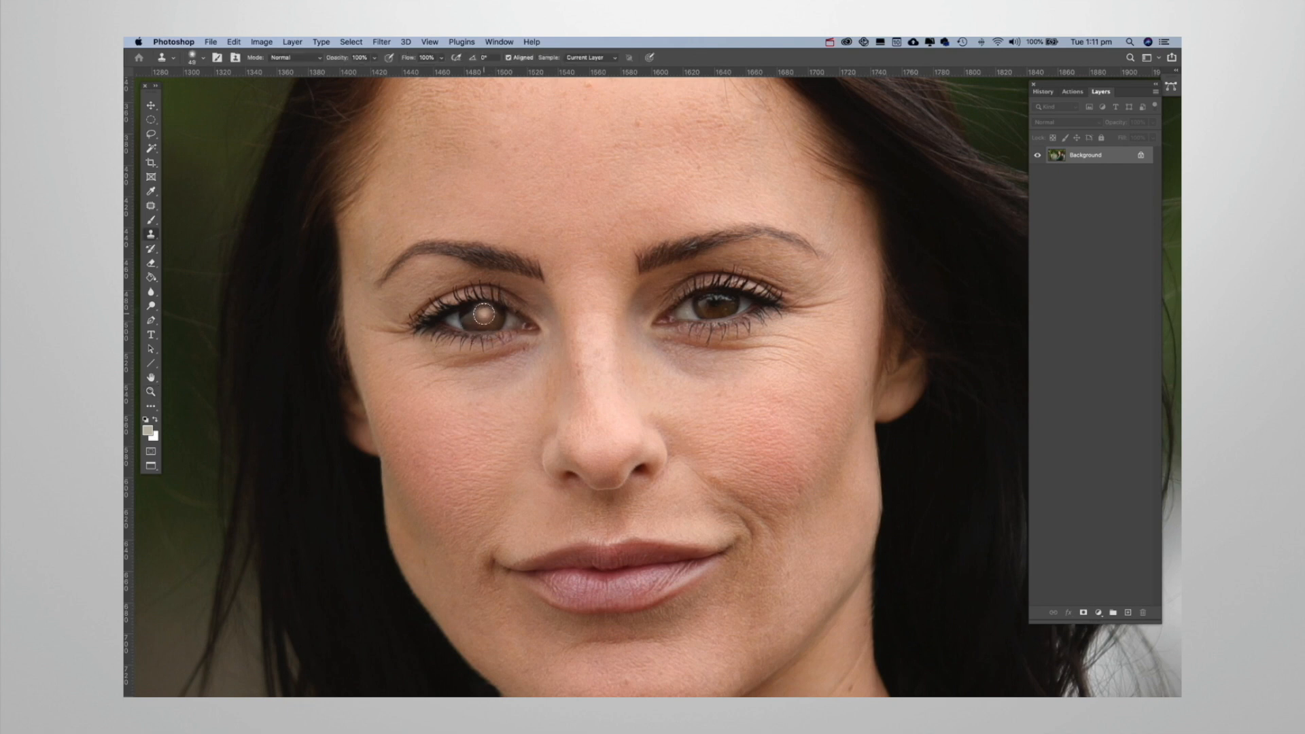
left_click(484, 314, "alt")
left_click(589, 282)
mouse_move(588, 282)
left_mouse_down()
mouse_move(572, 289)
mouse_move(597, 294)
mouse_move(588, 265)
mouse_move(561, 286)
mouse_move(605, 302)
mouse_move(598, 258)
mouse_move(543, 272)
mouse_move(587, 312)
mouse_move(624, 265)
mouse_move(544, 239)
mouse_move(588, 328)
mouse_move(662, 285)
mouse_move(529, 266)
mouse_move(557, 291)
left_mouse_up()
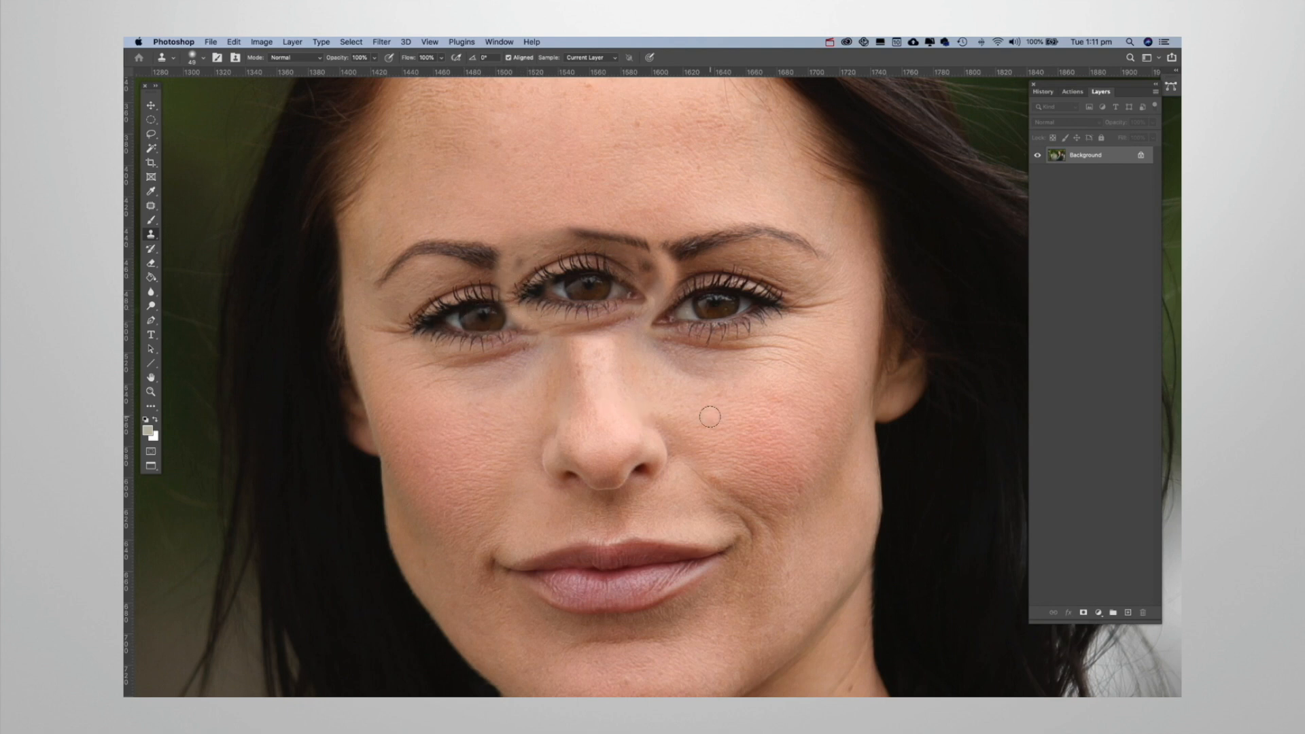
key("super+z")
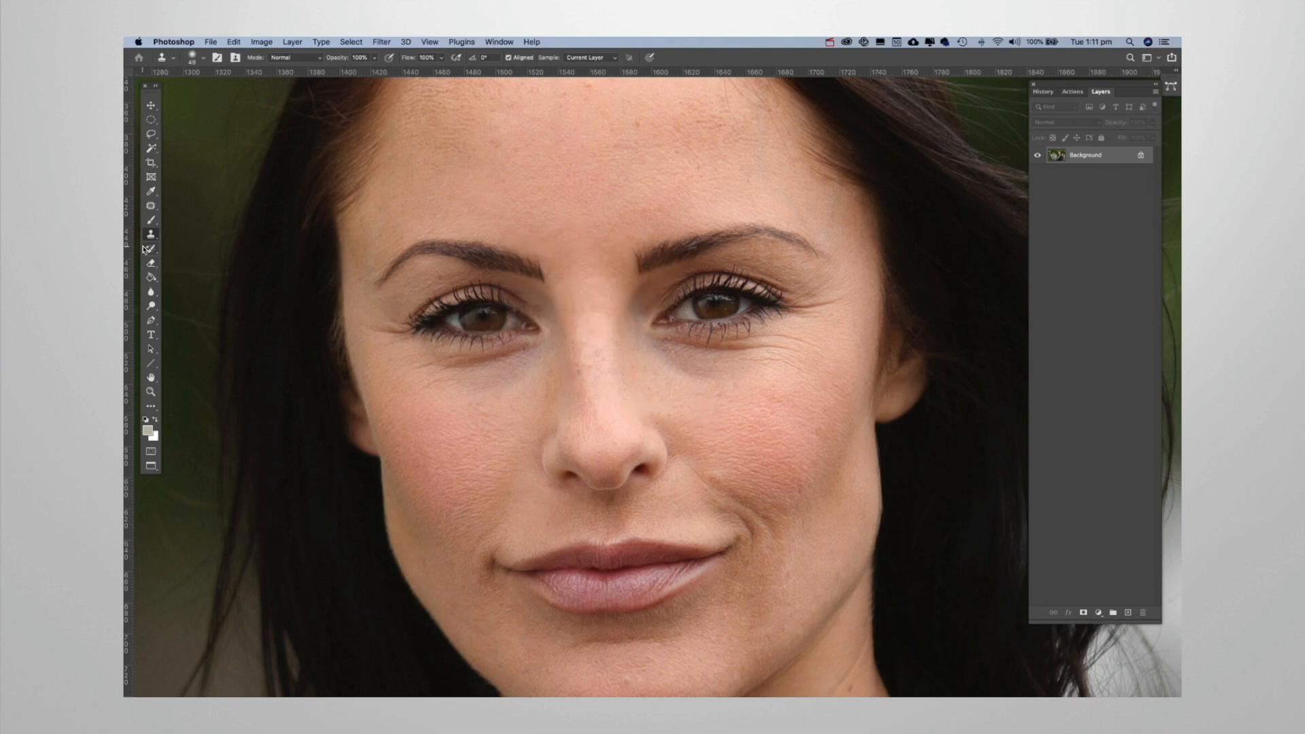
Add a line of text across the forehead reading "Hello My Name is" followed by the person's first name, and commit it.
left_click(151, 335)
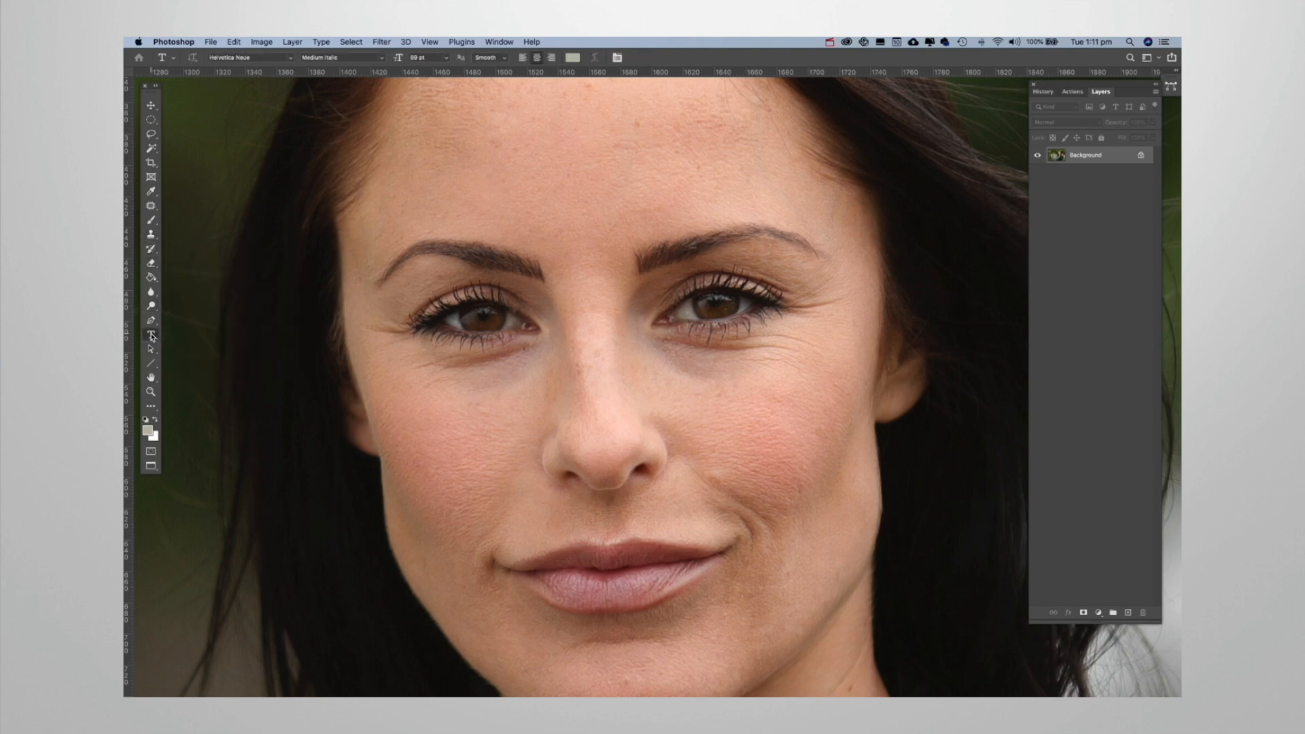
left_click(513, 184)
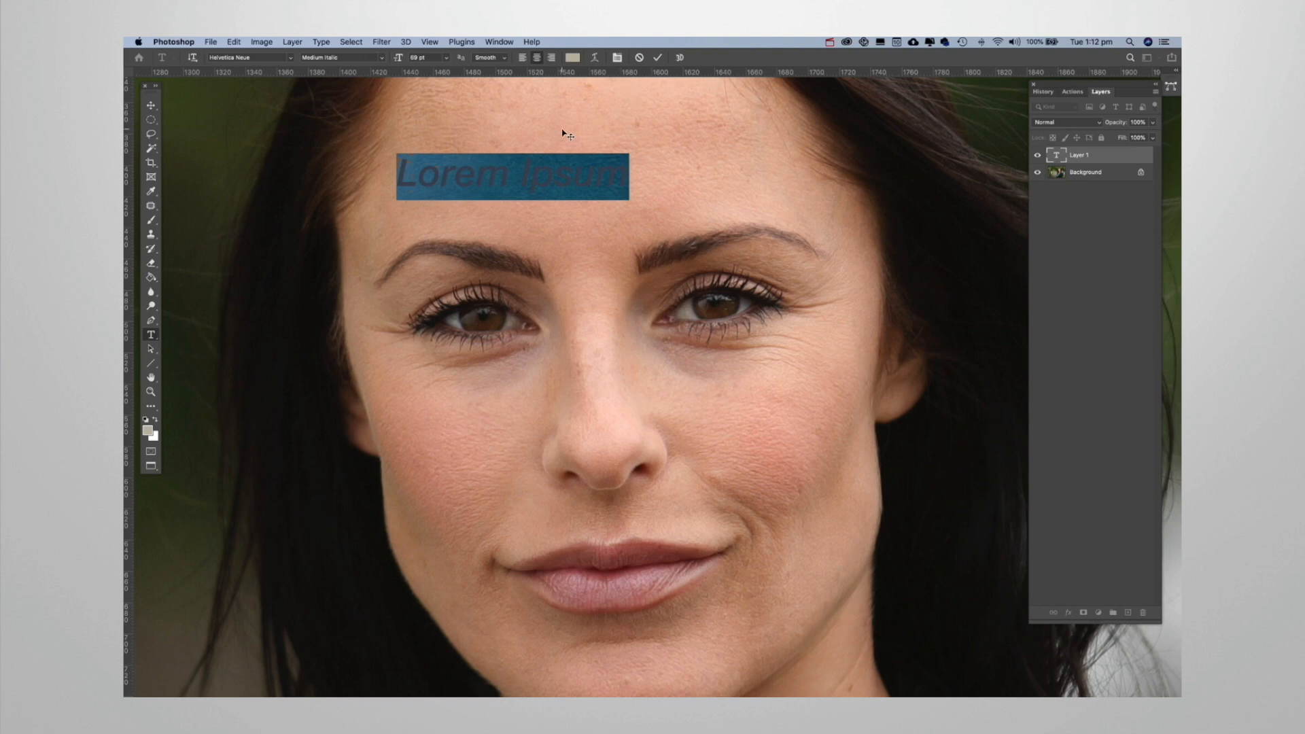
type("Hello")
key("BackSpace")
key("BackSpace")
key("BackSpace")
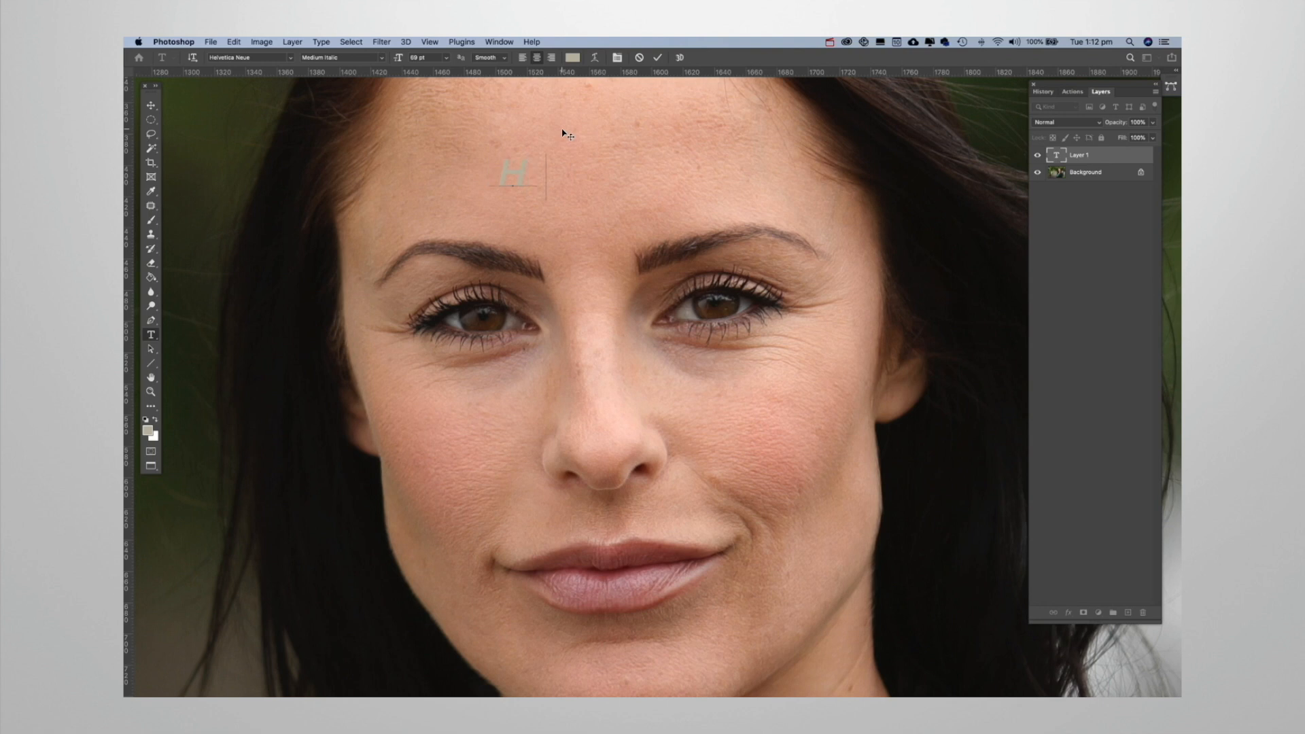
type("llo My Name is Sam")
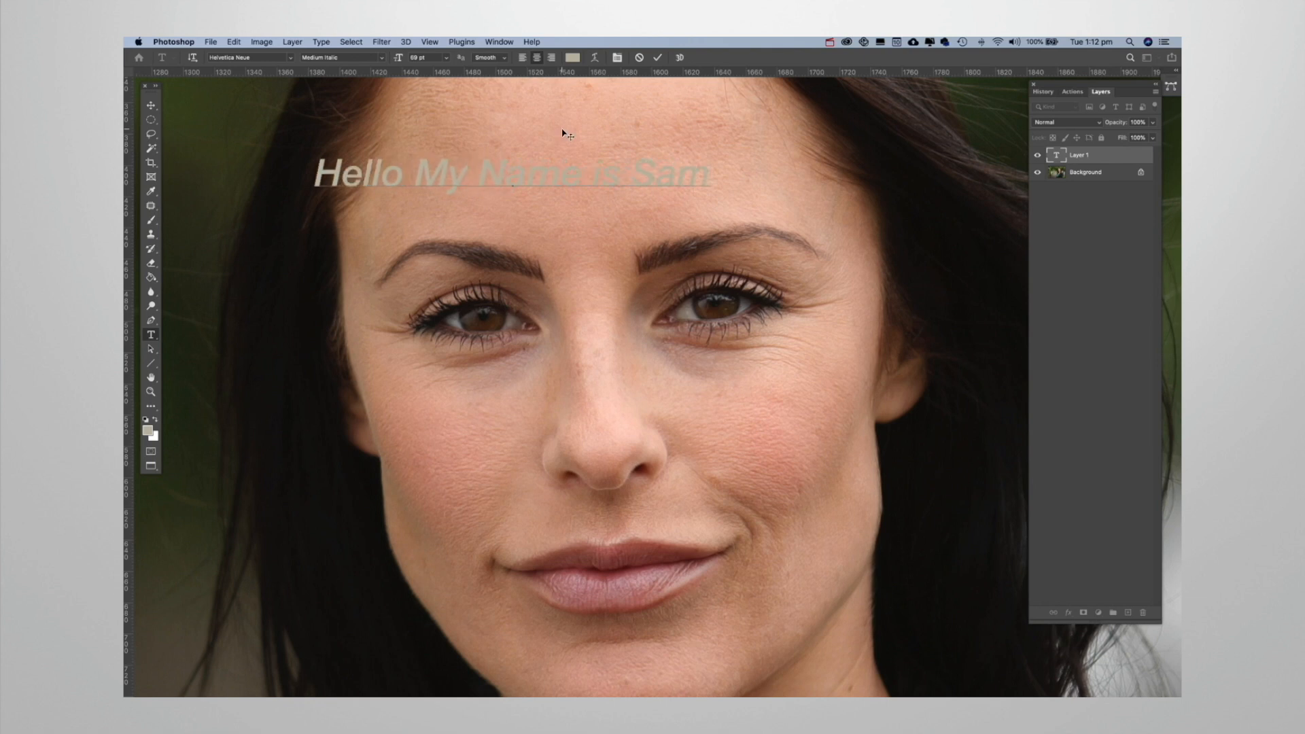
left_click(657, 58)
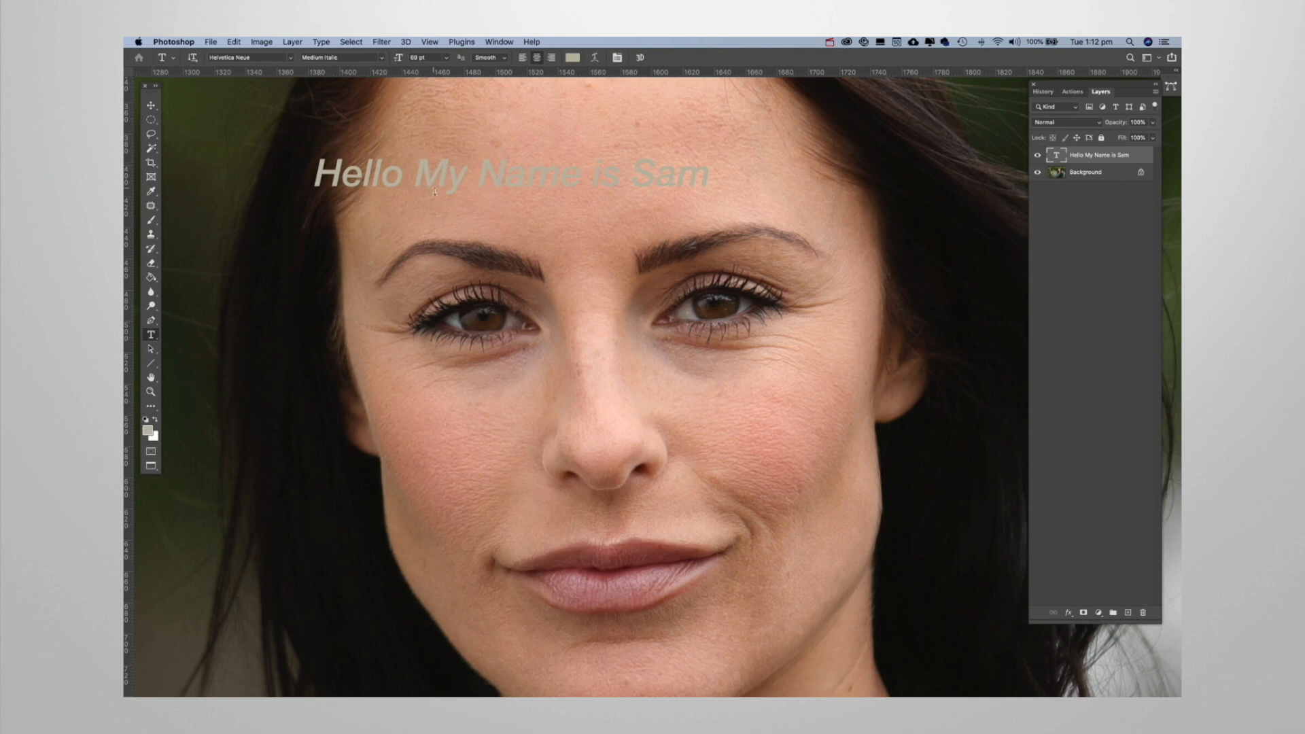
Change the colour of the entire forehead text line to bright red and commit the edit.
left_click(327, 179)
key("super+a")
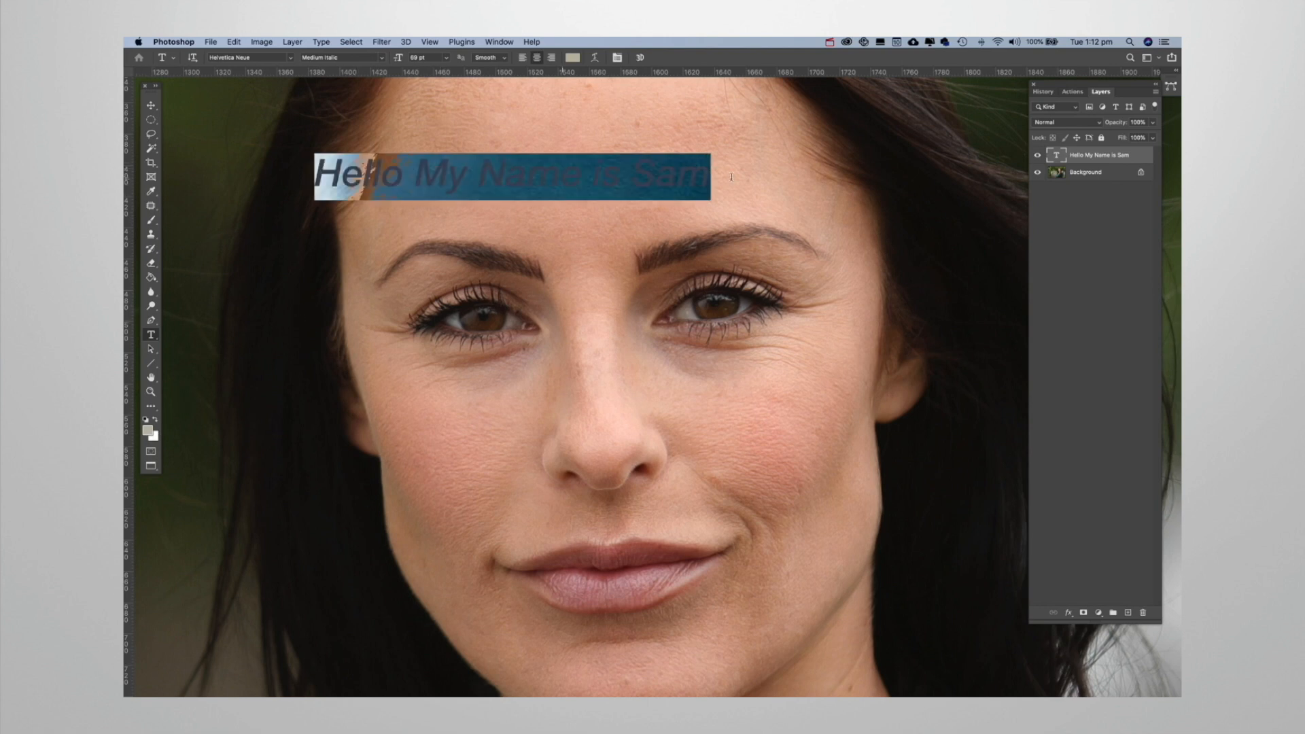
left_click(573, 58)
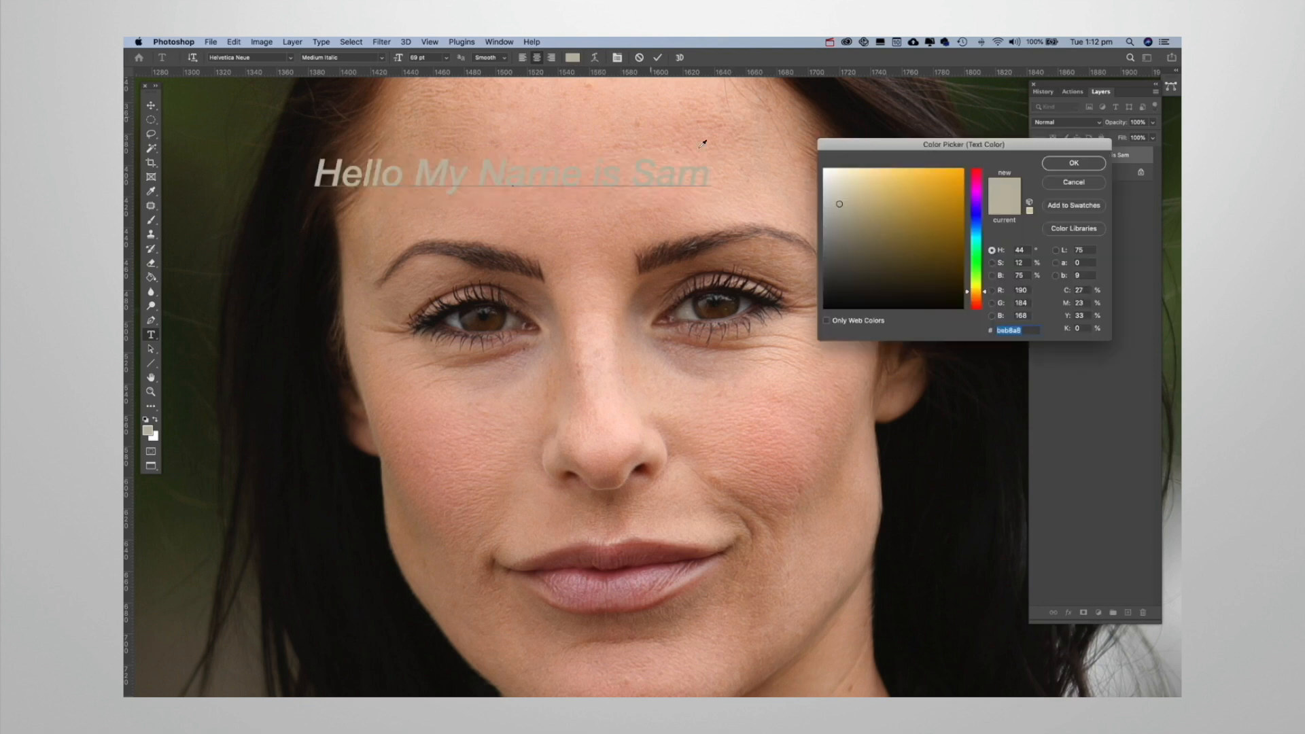
type("000000")
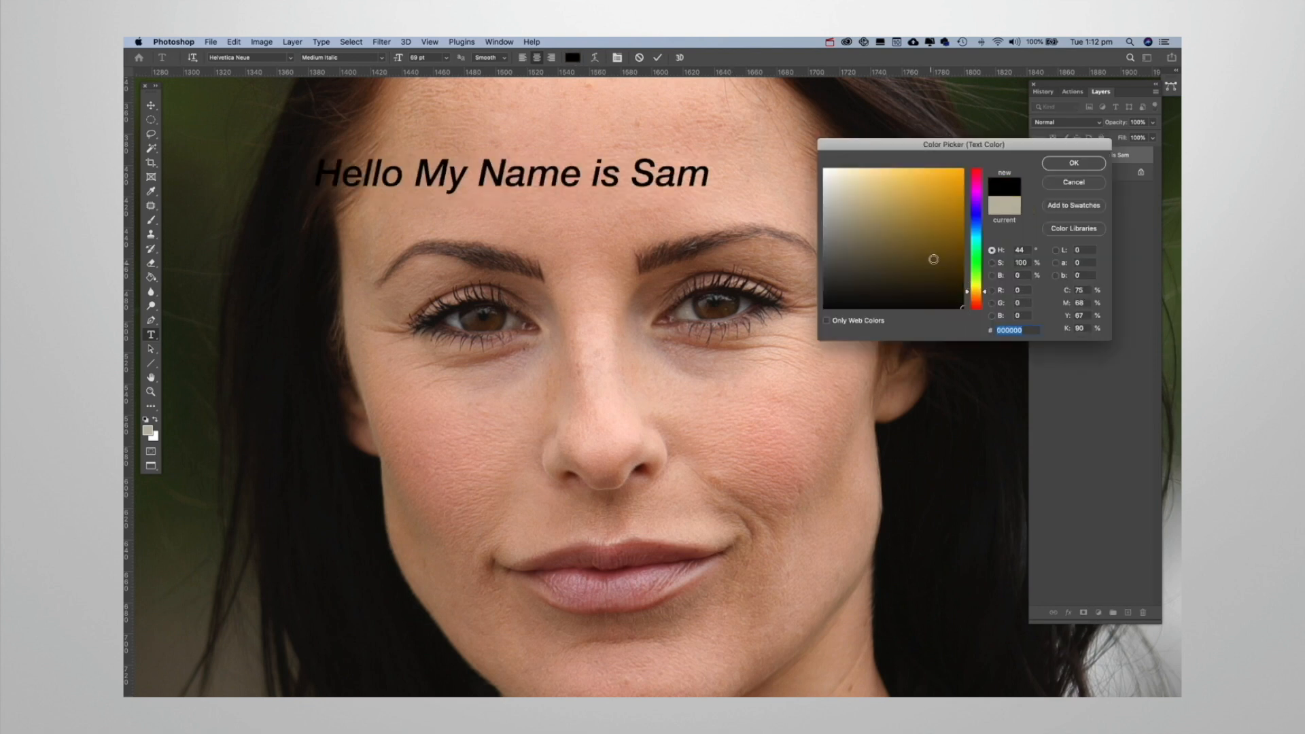
left_click_drag(977, 197, 976, 168)
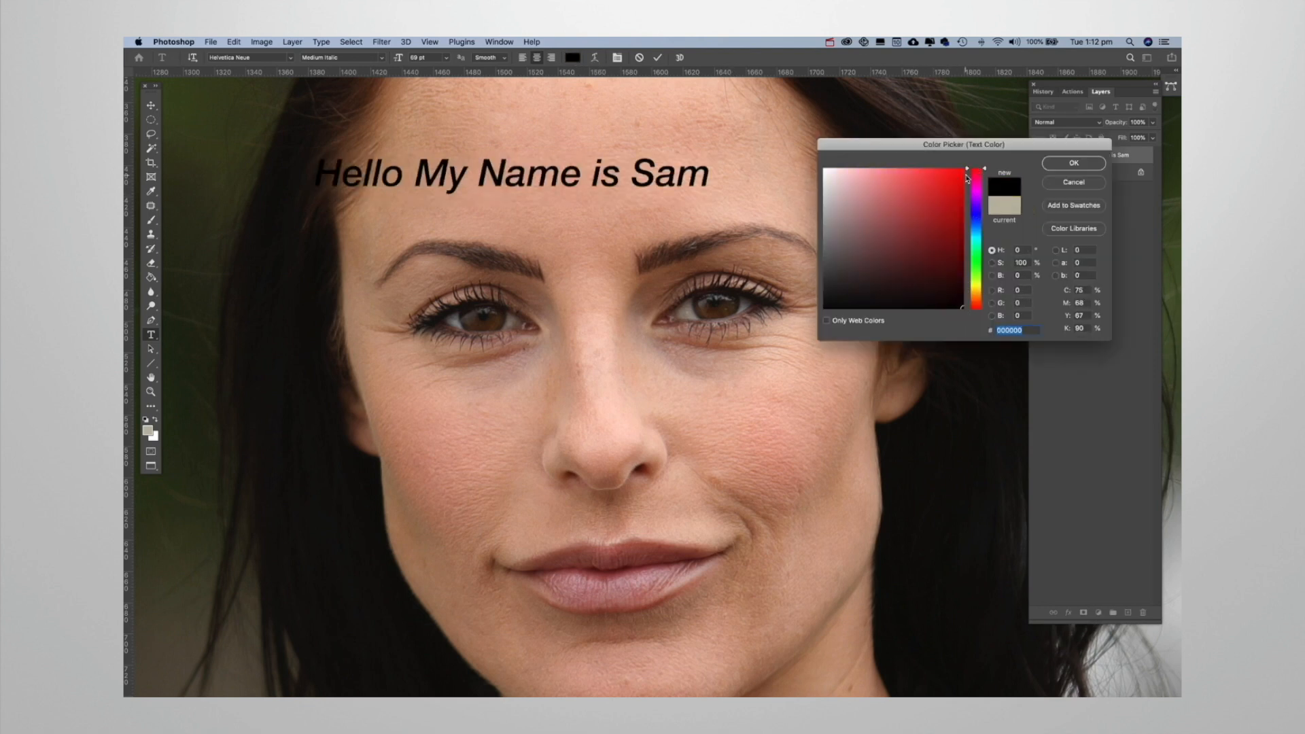
left_click(955, 176)
left_click(1073, 164)
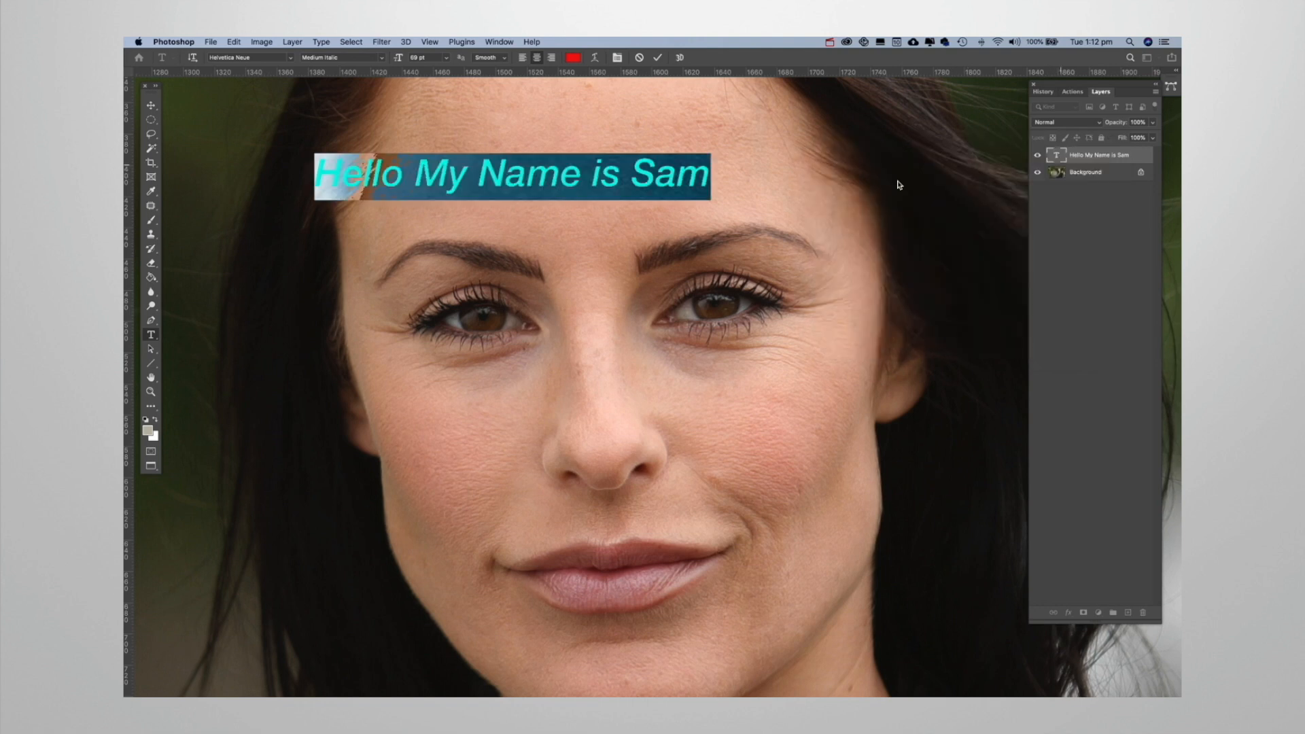
left_click(657, 58)
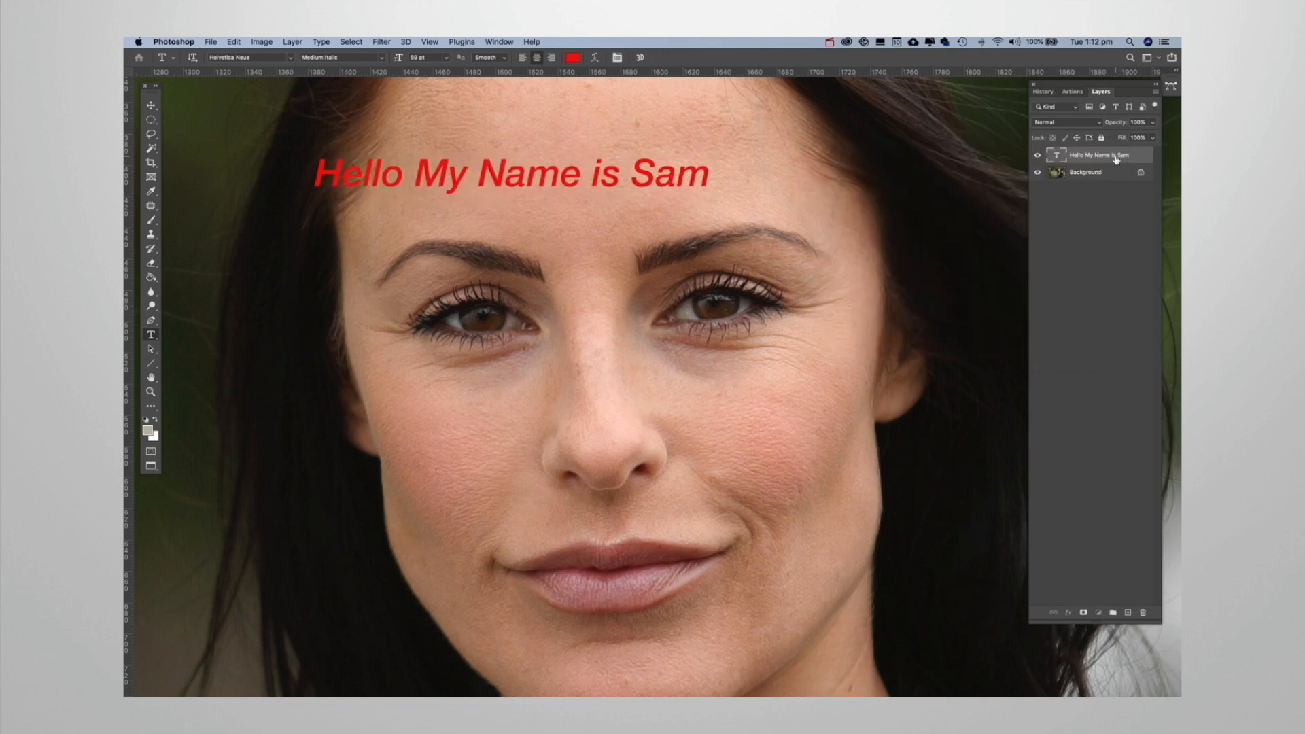
Delete the red text layer, leaving only the background layer.
left_click_drag(1115, 160, 1143, 613)
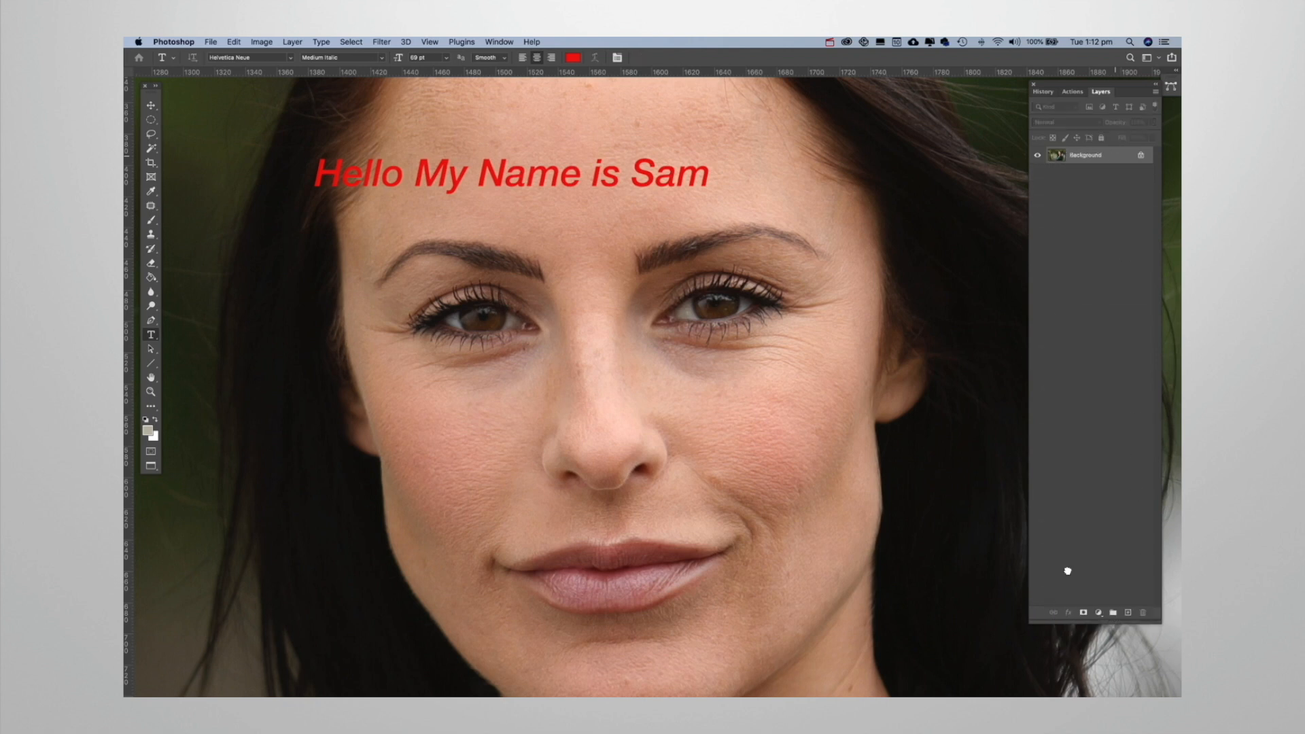
key("z")
left_click_drag(479, 339, 235, 416)
left_click_drag(545, 334, 586, 300)
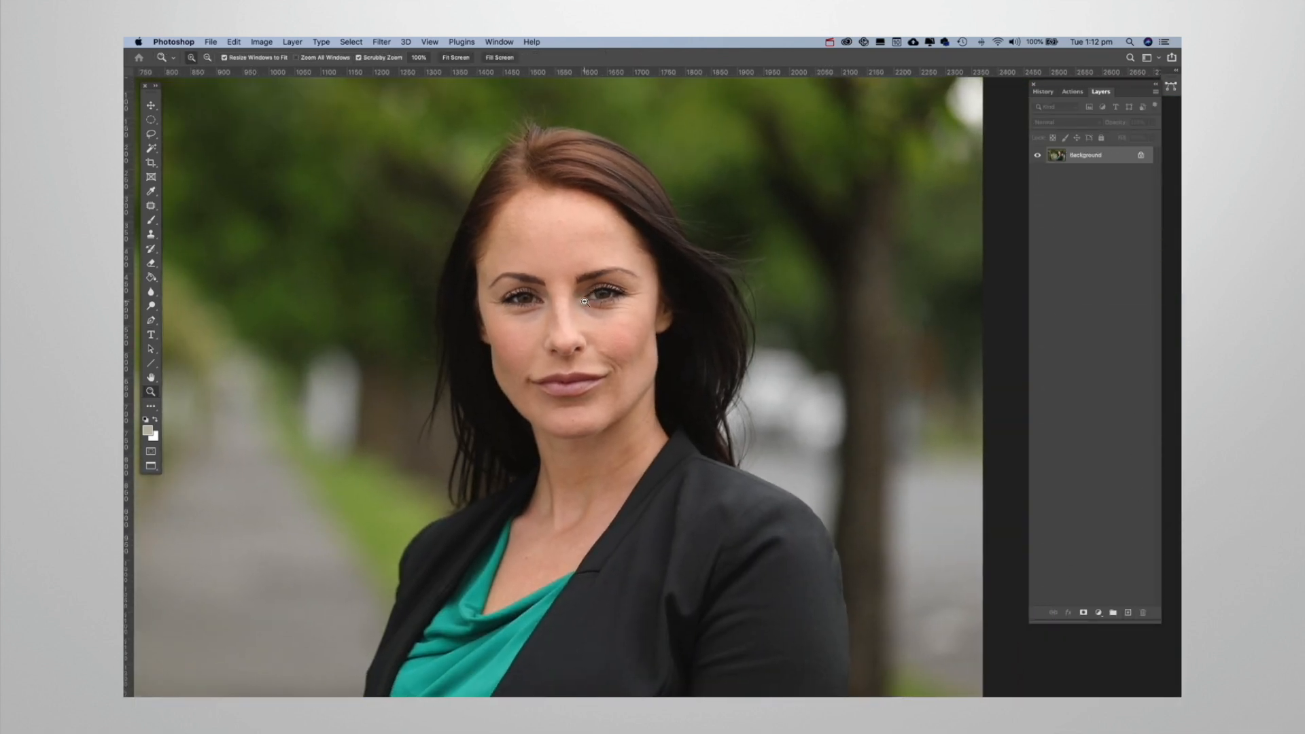